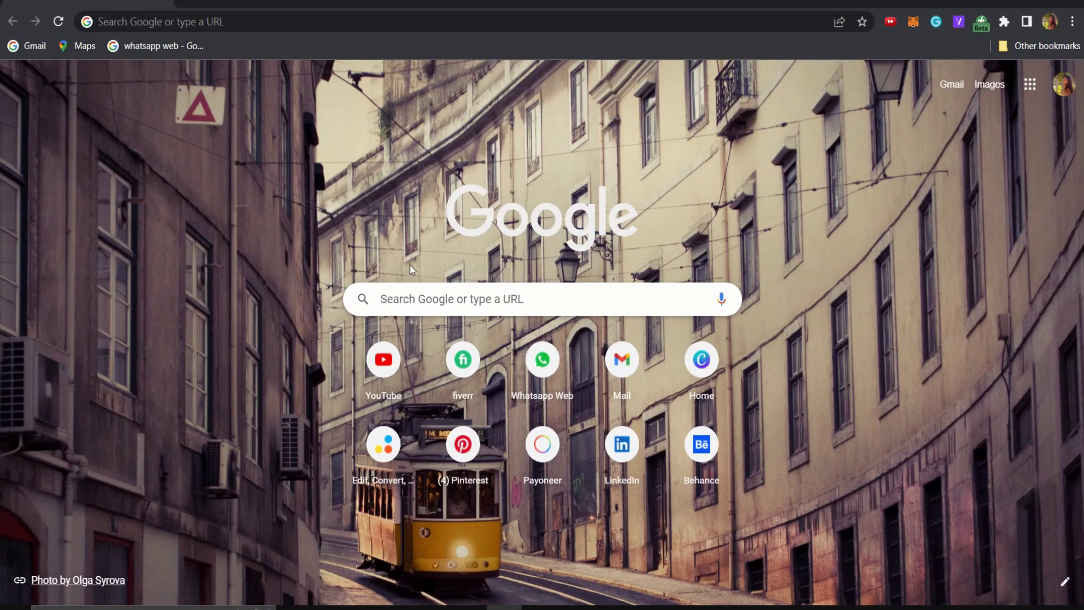
Search Google for 'unsplash' and open the Unsplash website
click(426, 297)
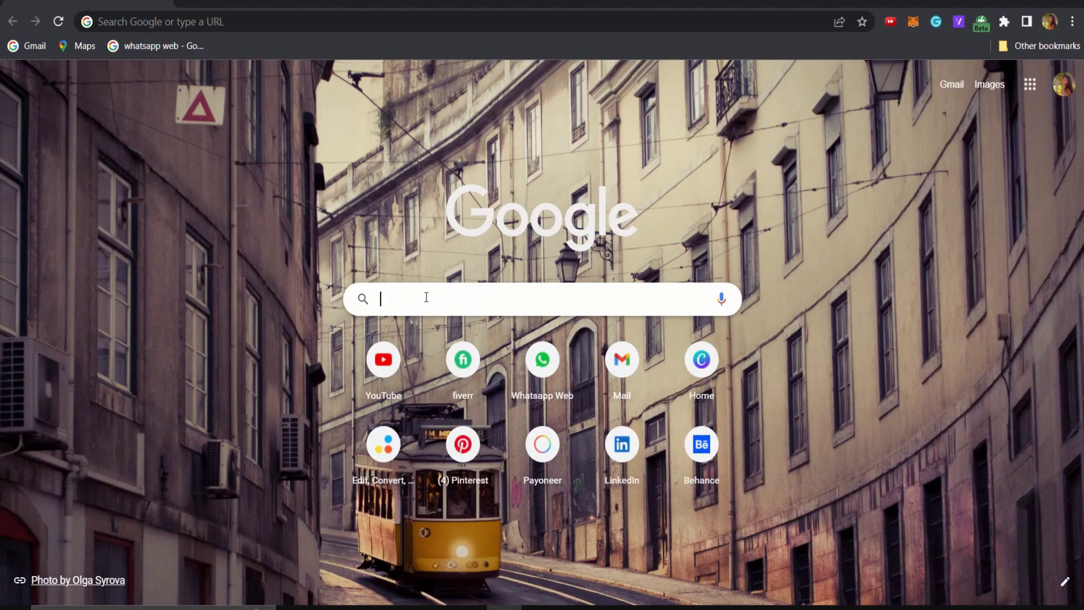
text(unsplash)
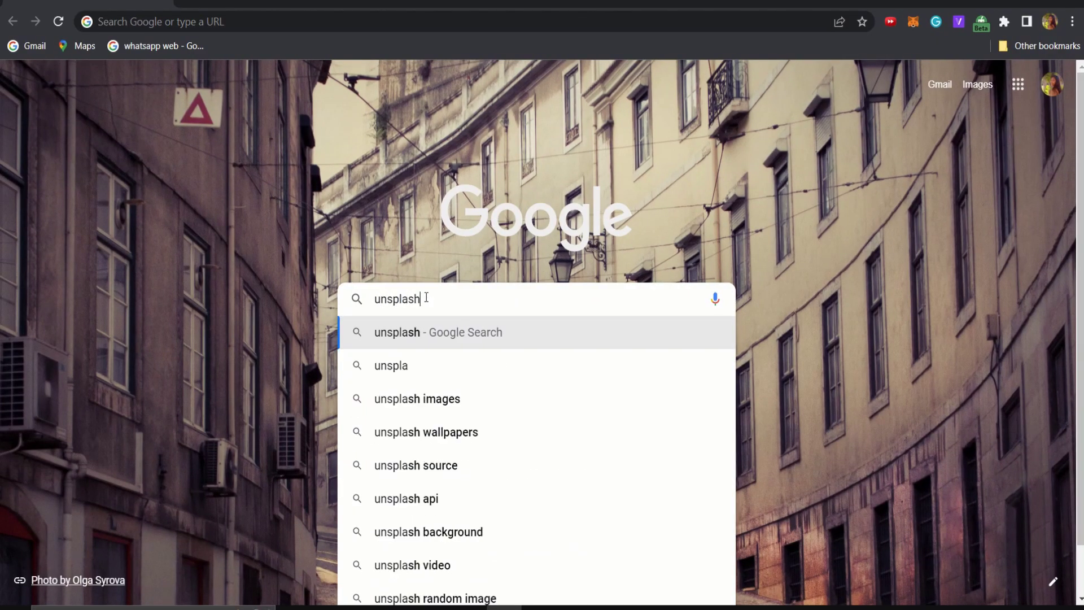
key(Return)
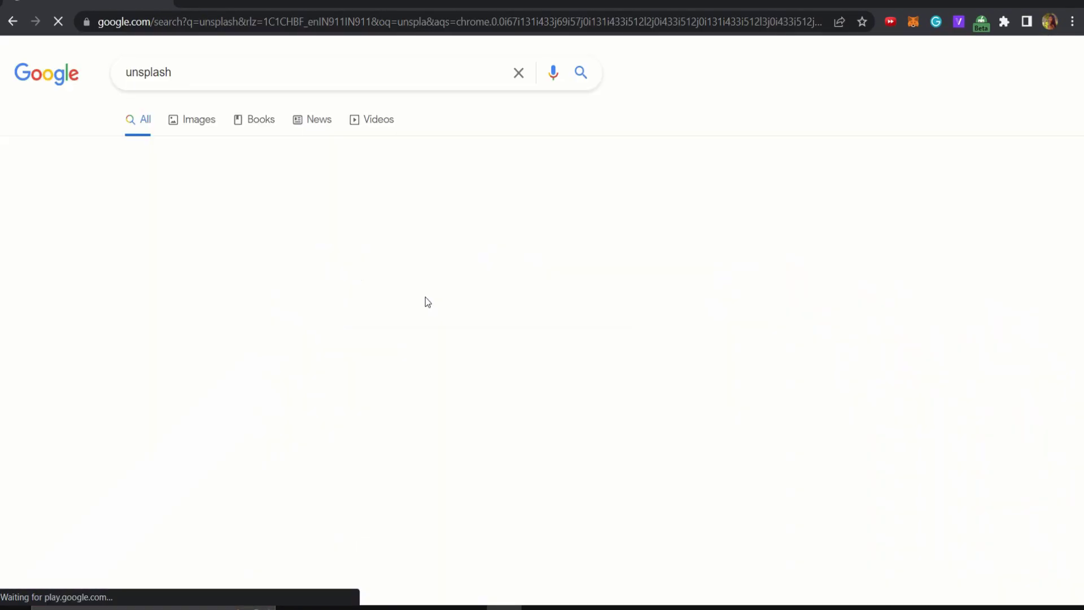
click(293, 205)
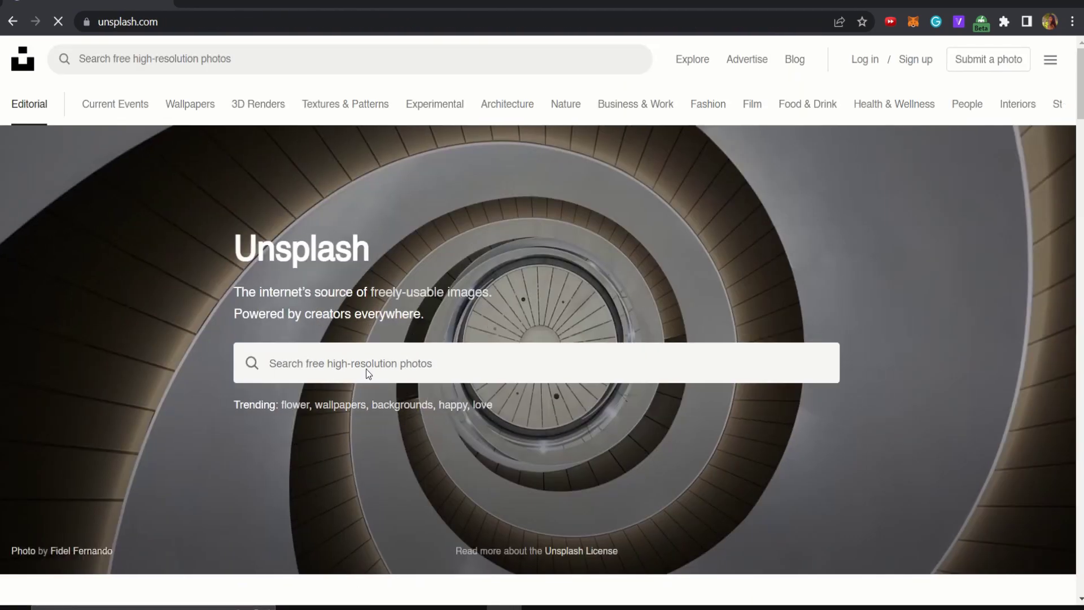
Search Unsplash for 'girl' and download the blonde model portrait for free
click(365, 369)
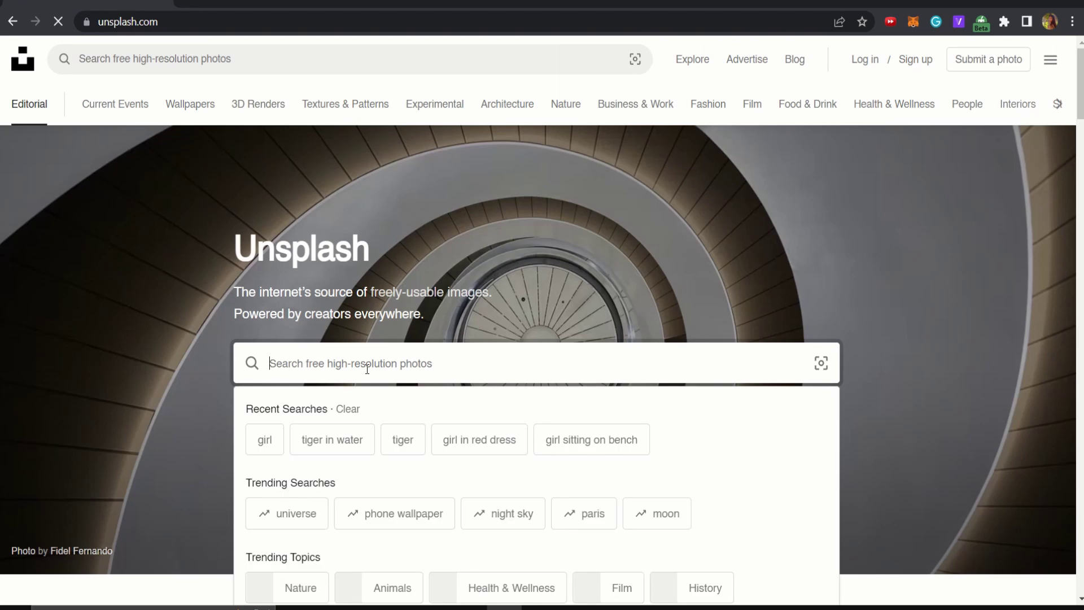
text(girl)
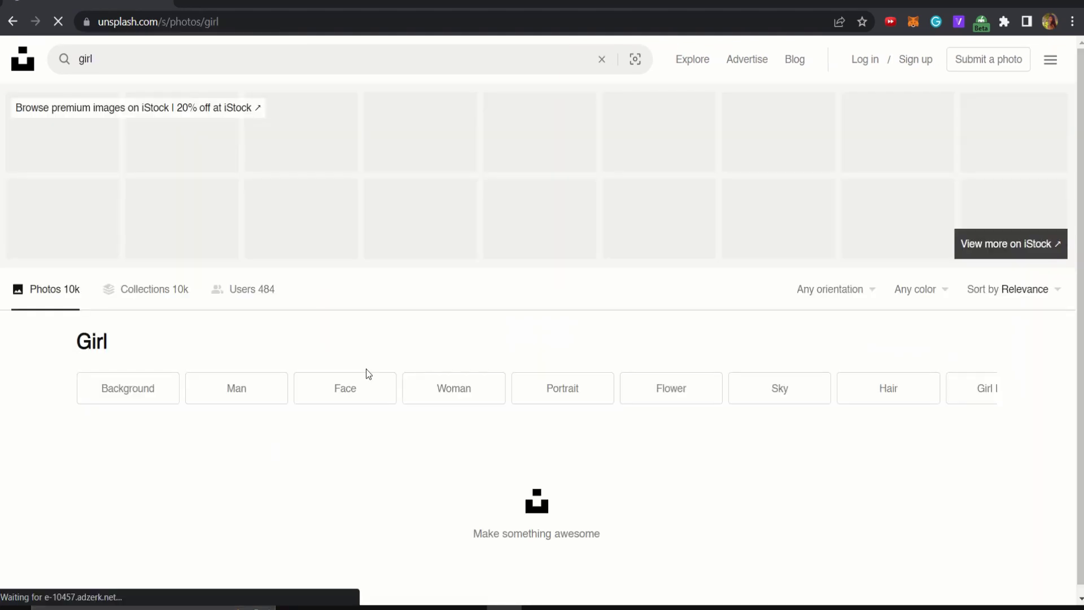
scroll(366, 370, down, 5)
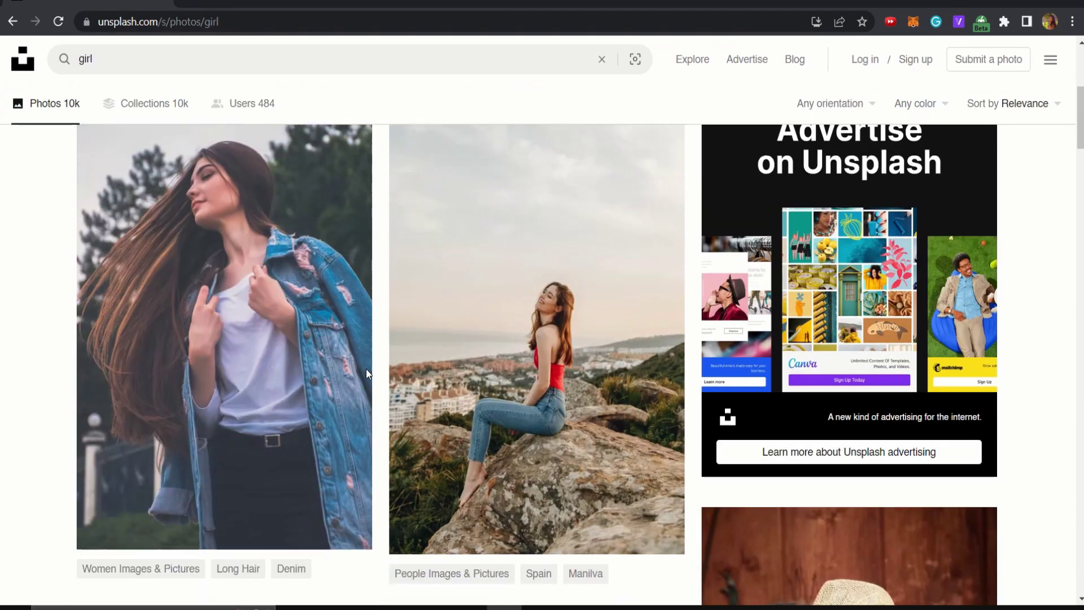
scroll(366, 370, down, 4)
scroll(366, 370, down, 3)
scroll(366, 369, down, 3)
scroll(395, 384, down, 2)
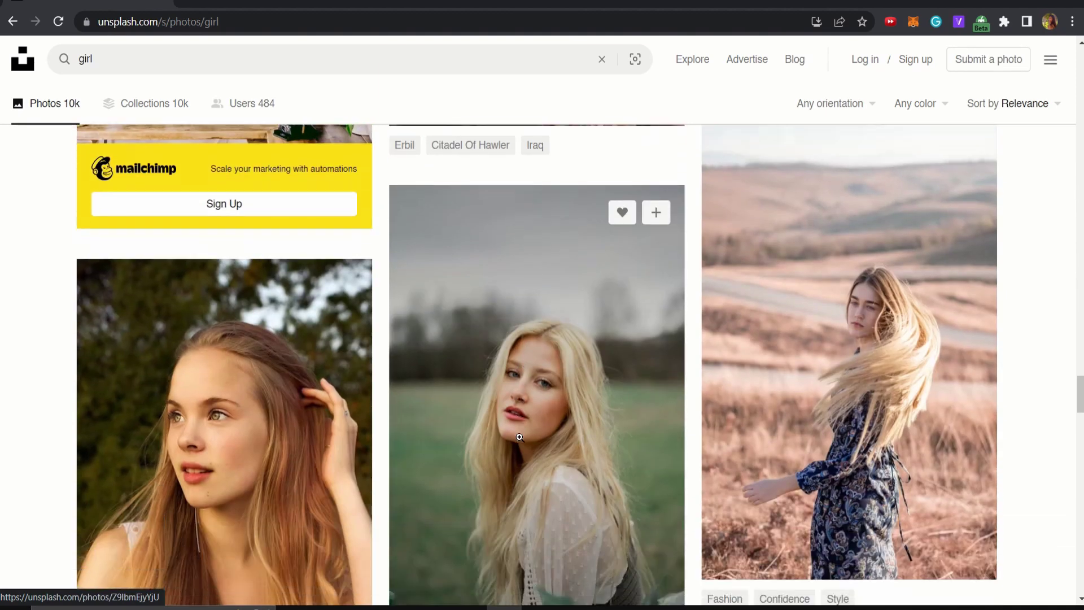
scroll(452, 406, down, 3)
scroll(520, 437, down, 2)
scroll(520, 438, down, 2)
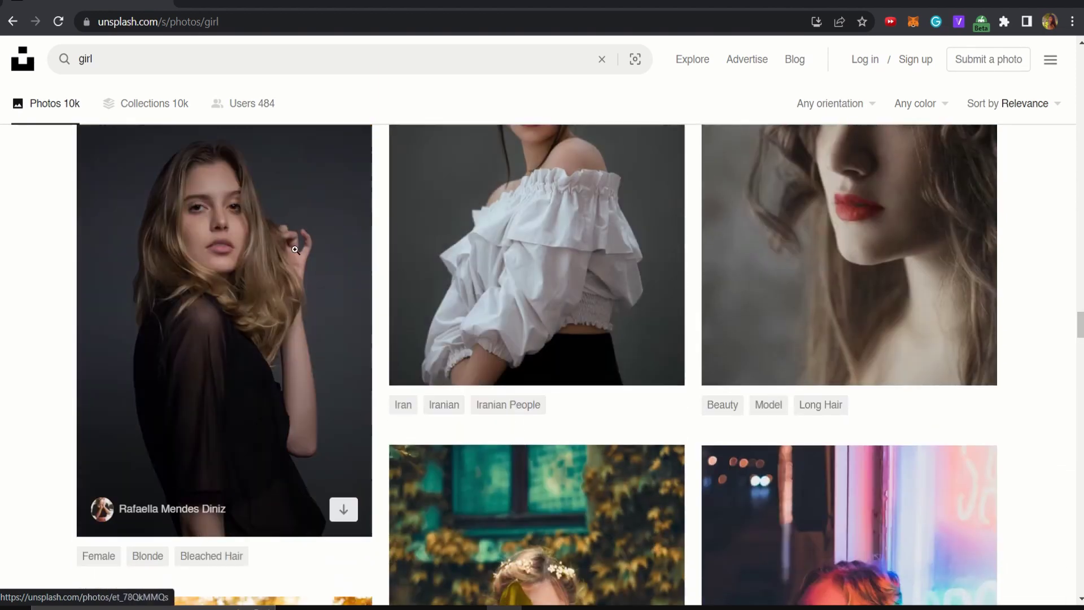
click(233, 277)
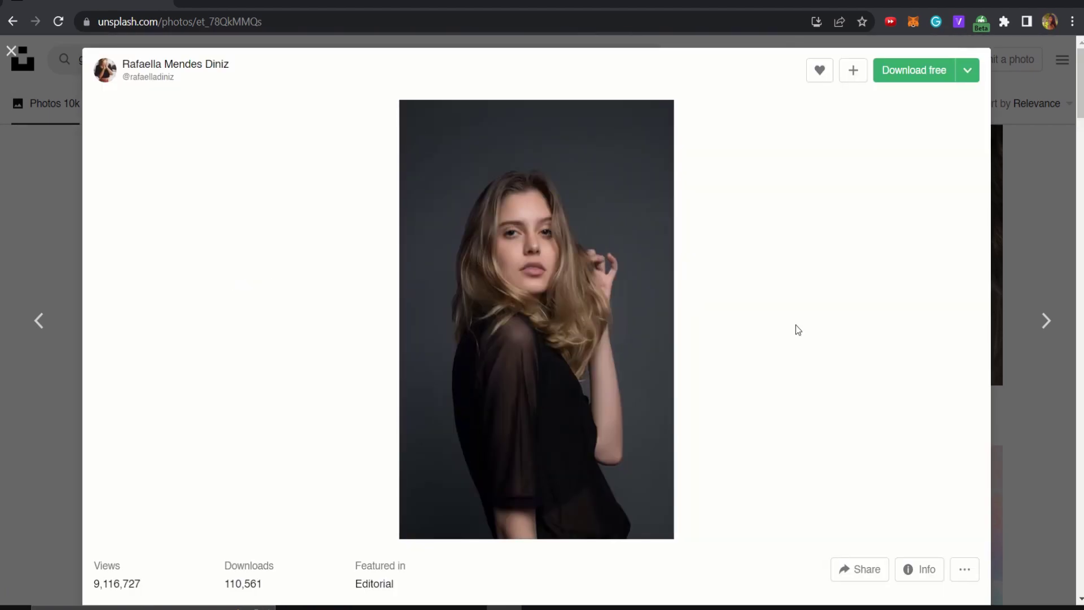
click(926, 70)
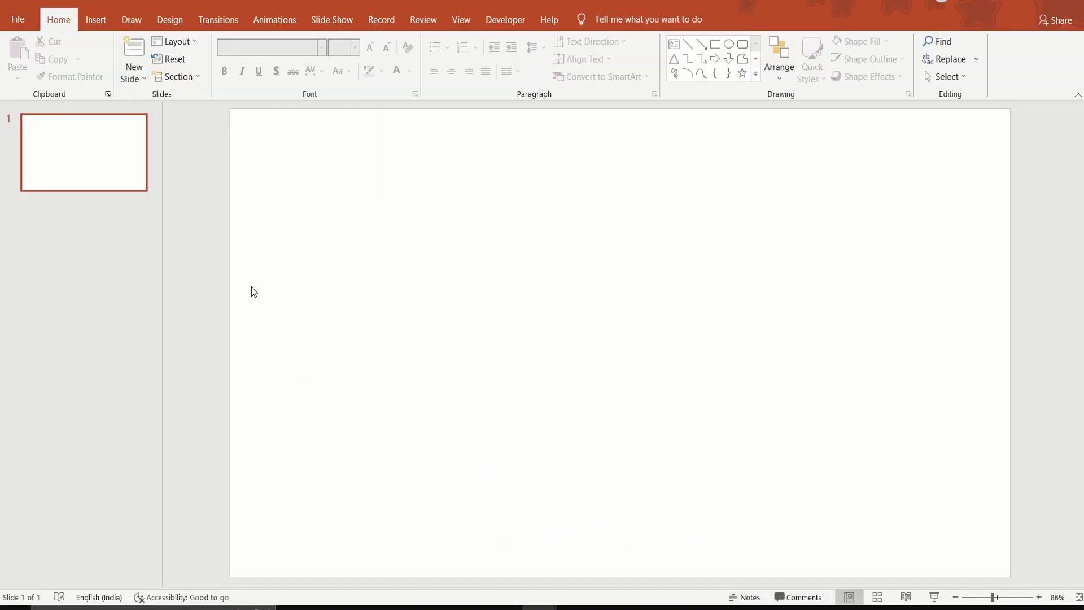
Set a custom 1080 × 1080 px slide size, scaling content with Maximize
click(167, 13)
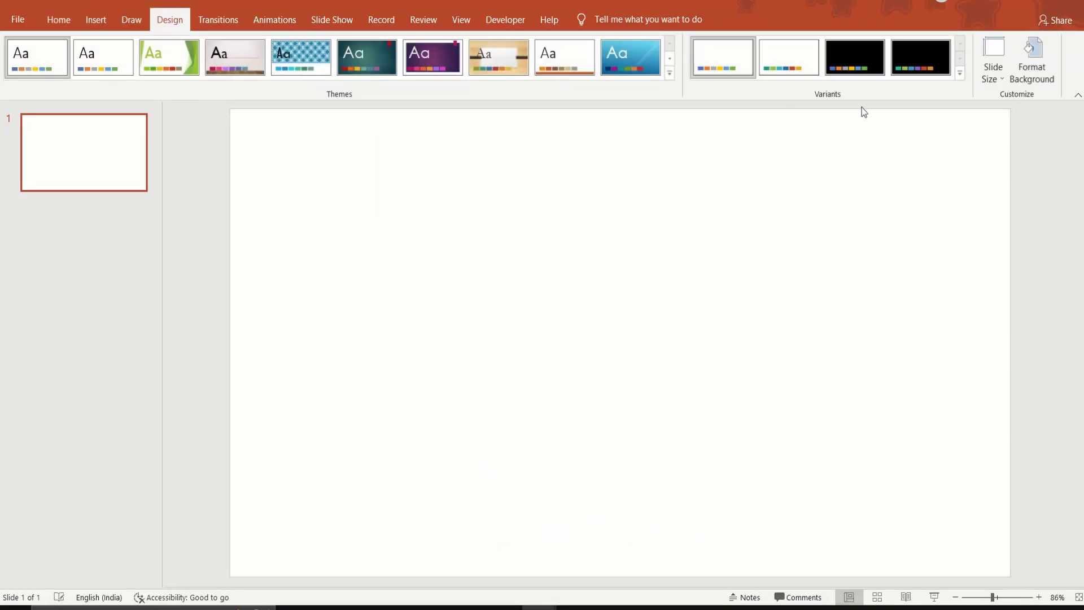
click(987, 79)
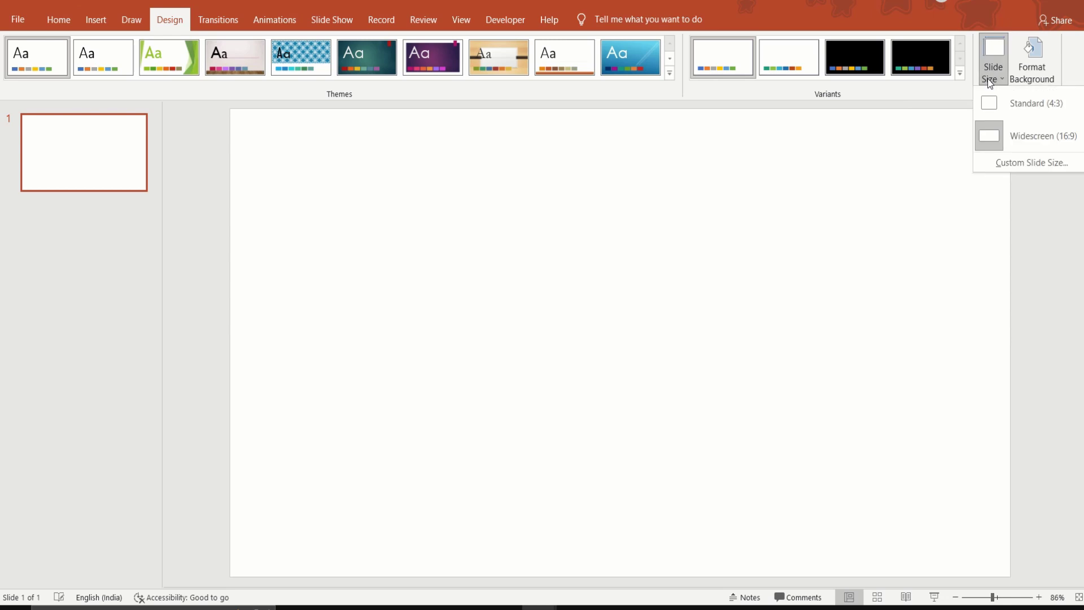
click(1017, 162)
click(450, 278)
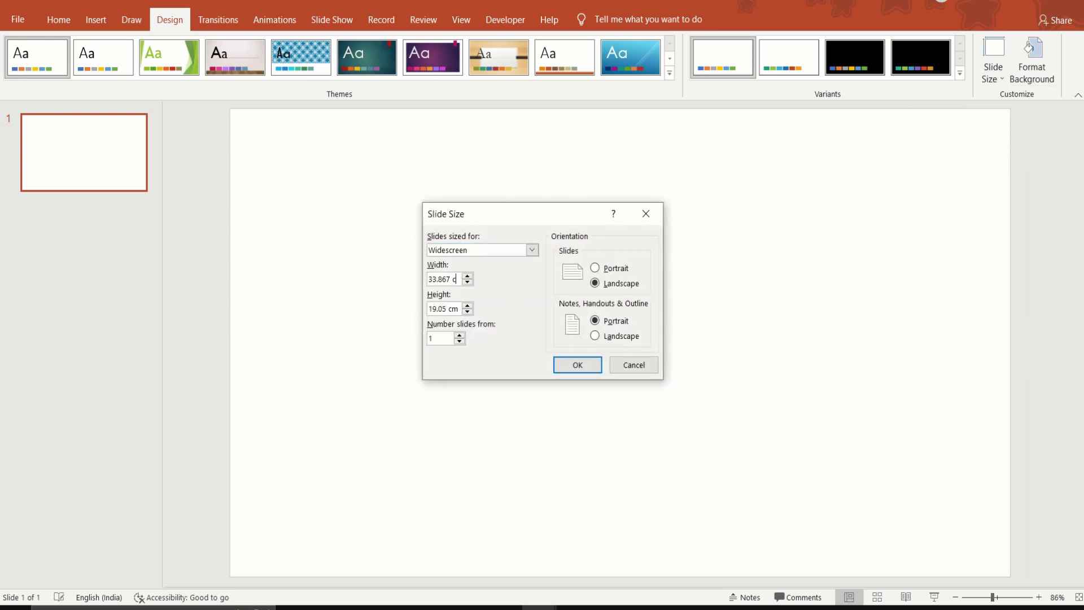
key(BackSpace)
key(BackSpace)
key(BackSpace)
text(80)
text(80)
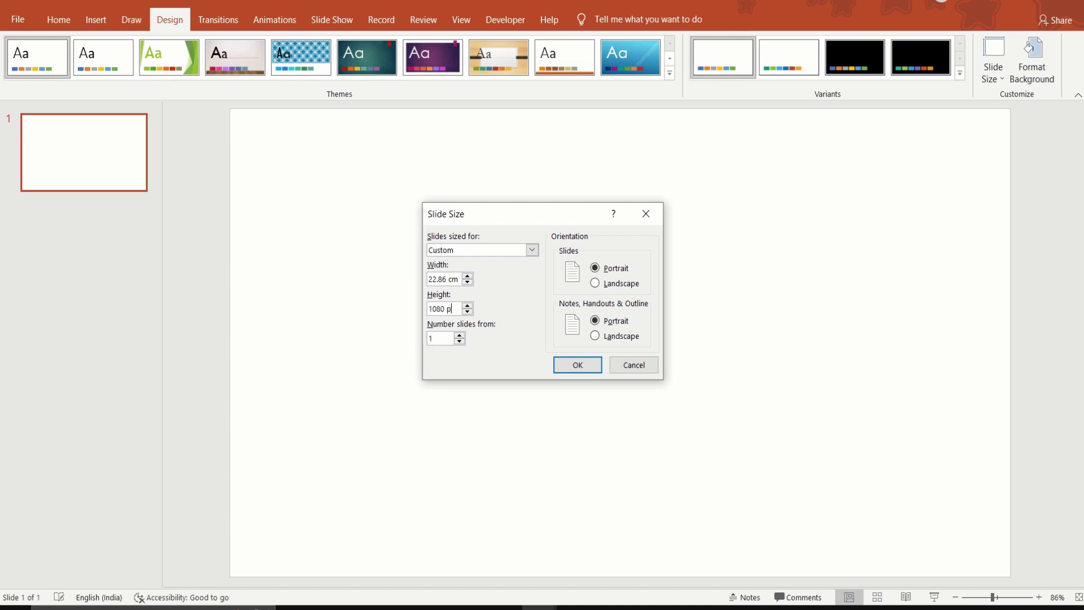
text(x)
click(586, 365)
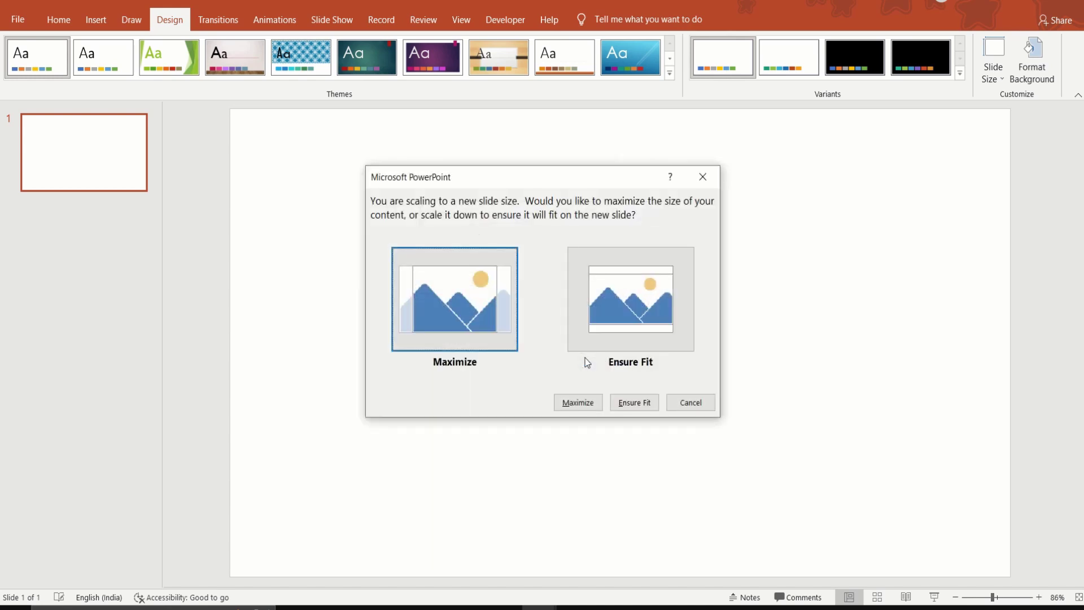
click(447, 314)
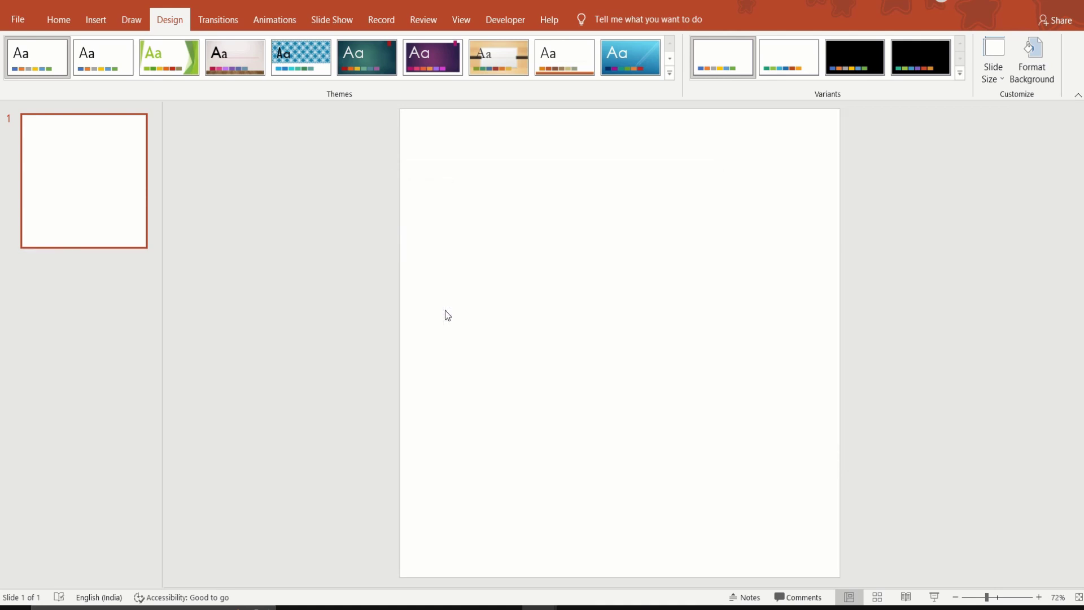
Insert the downloaded Unsplash model photo from this device and start Remove Background
click(96, 19)
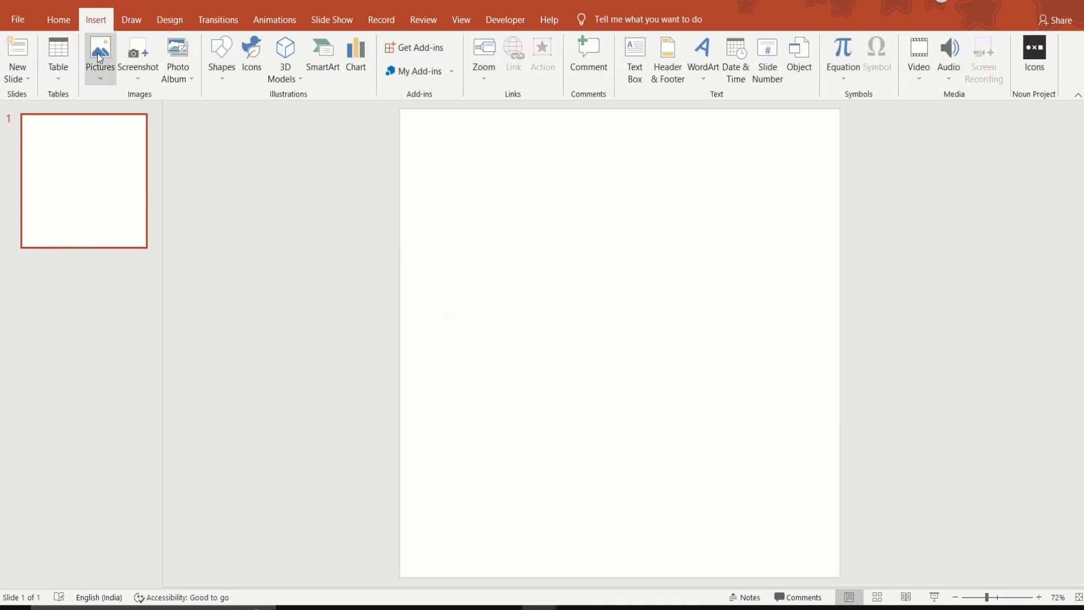
click(100, 66)
click(131, 116)
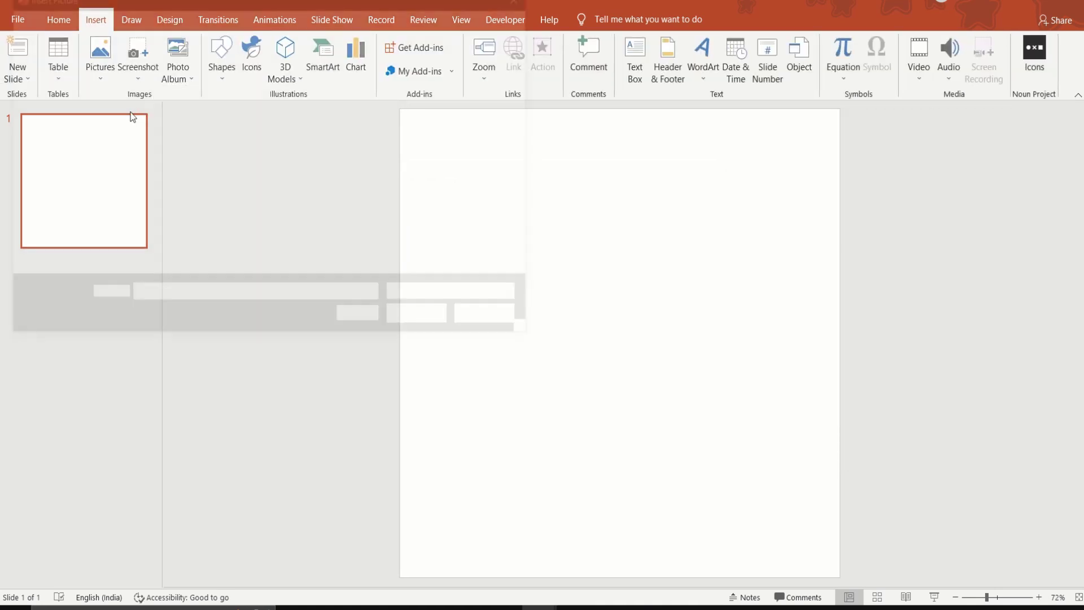
click(171, 111)
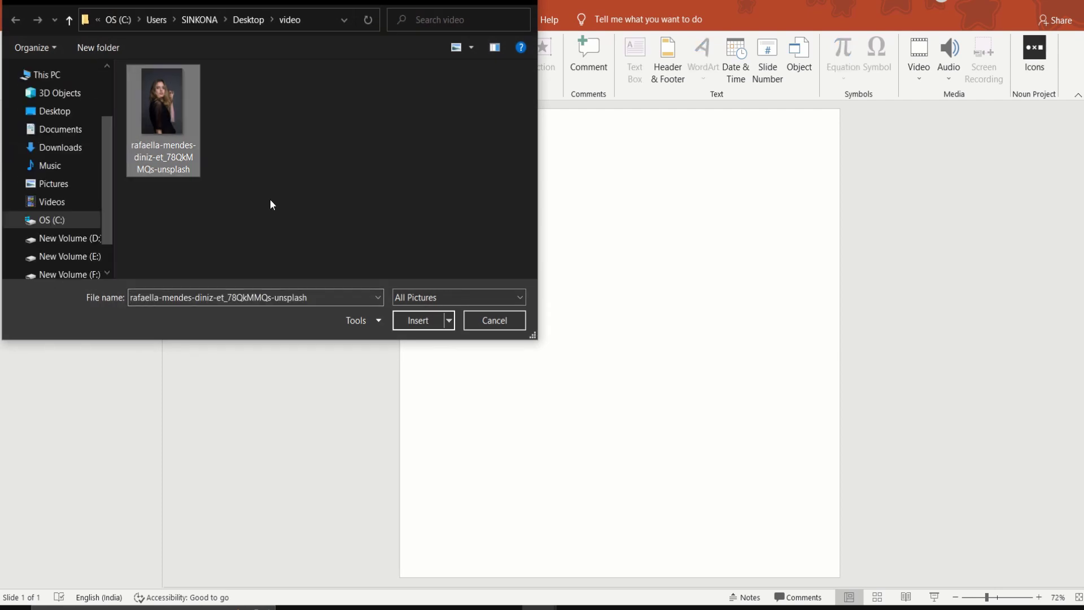
click(411, 322)
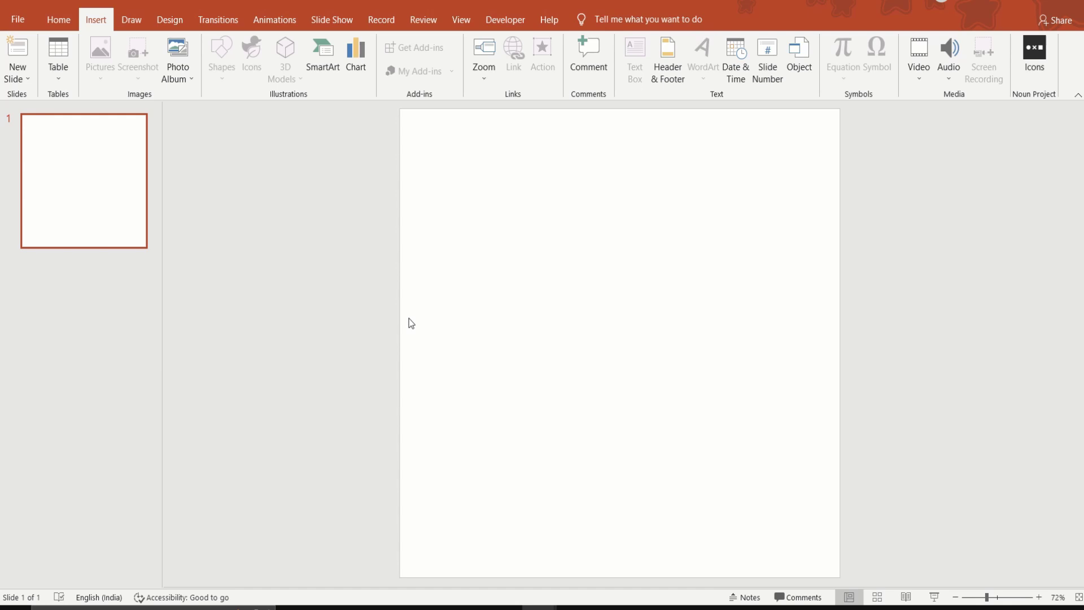
click(26, 67)
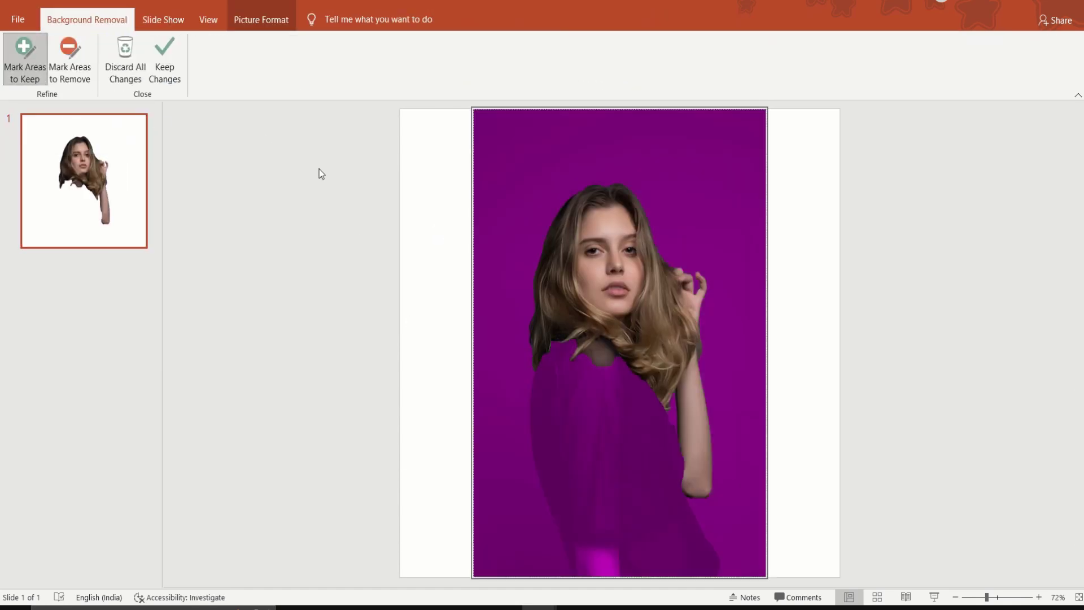
Mark the model's sheer black top, shoulder to hem, as areas to keep
drag(582, 346, 609, 498)
drag(619, 390, 680, 530)
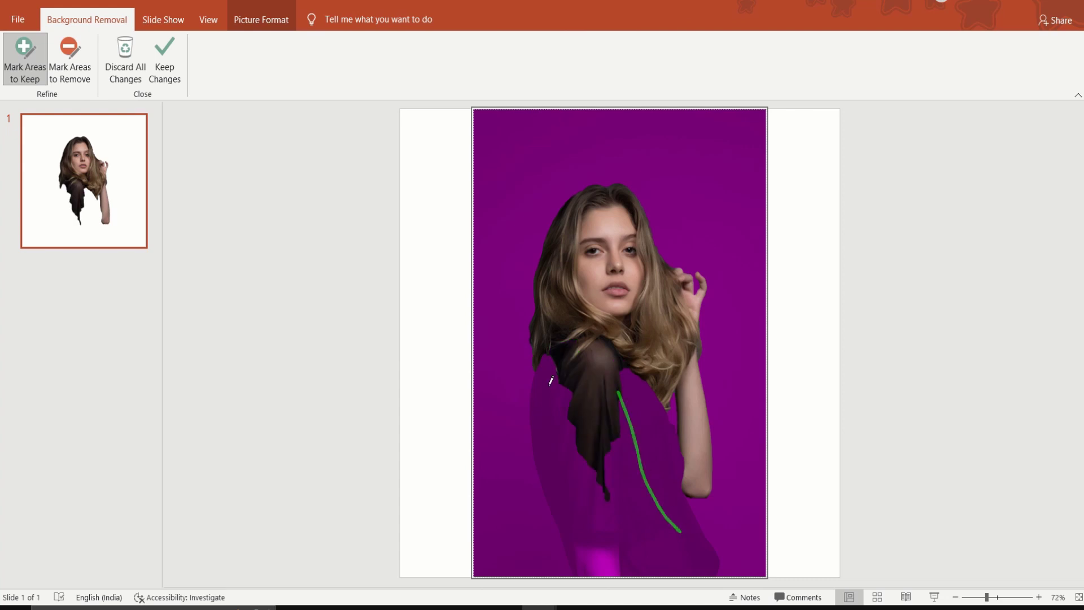
drag(548, 385, 668, 558)
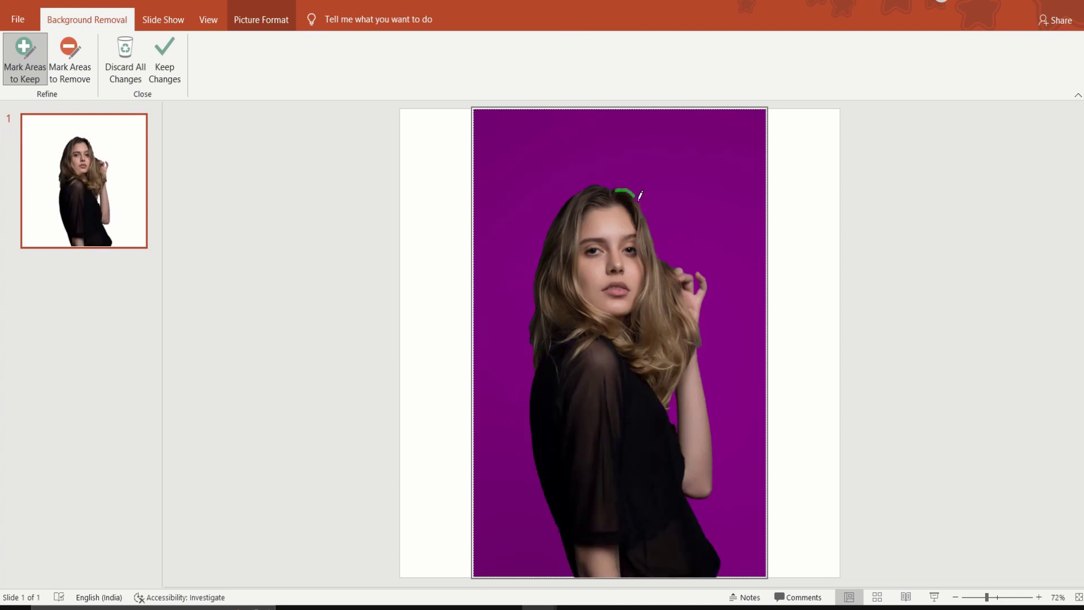
Keep the background removal, flip the photo horizontally, and apply Brightness +20% Contrast +20%
click(167, 67)
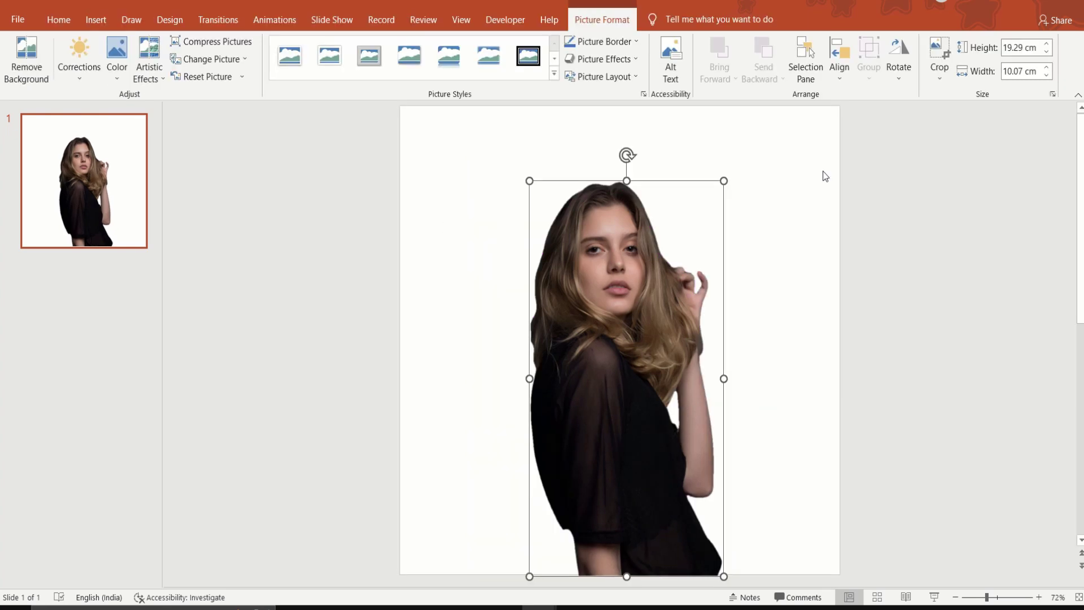
click(903, 81)
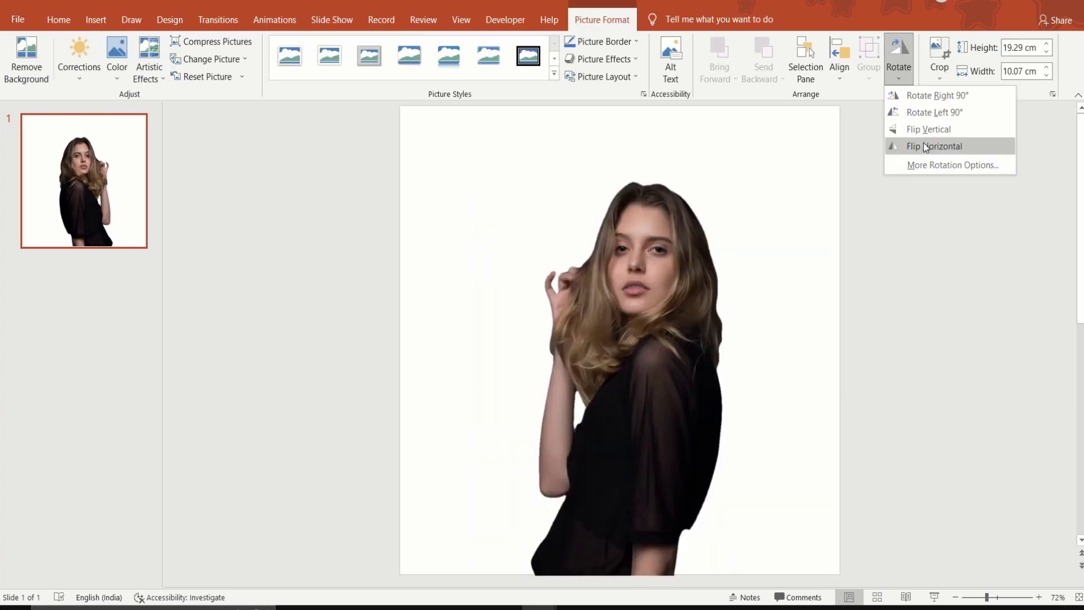
click(924, 147)
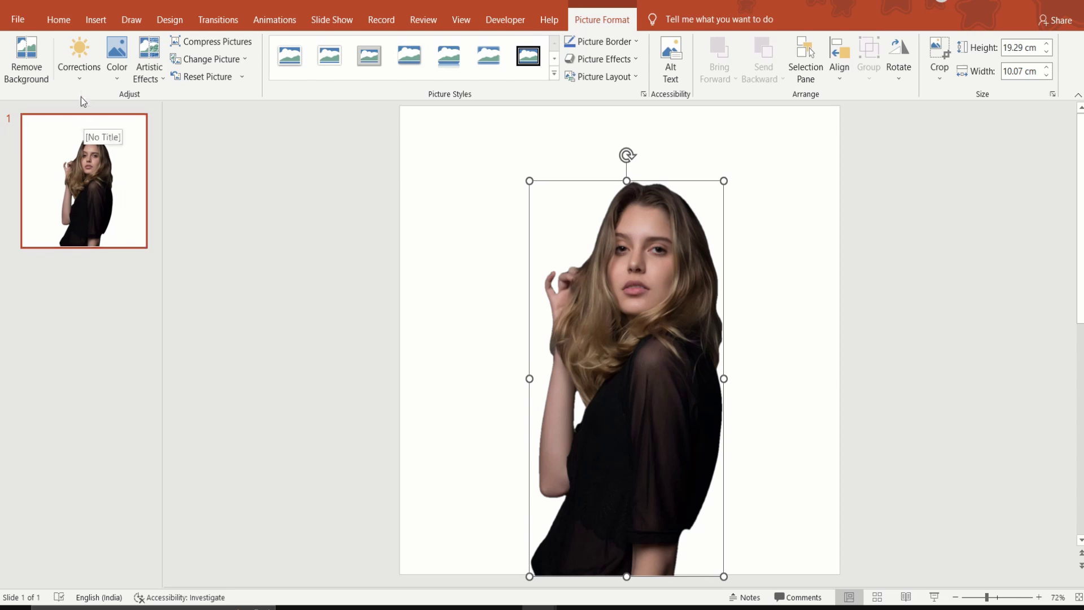
click(80, 74)
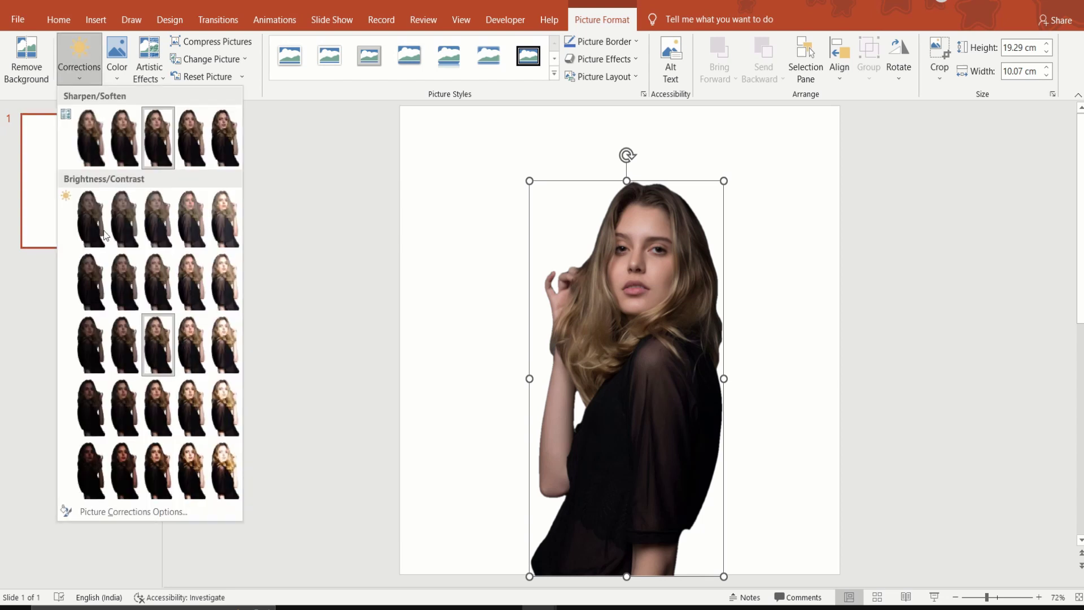
click(185, 398)
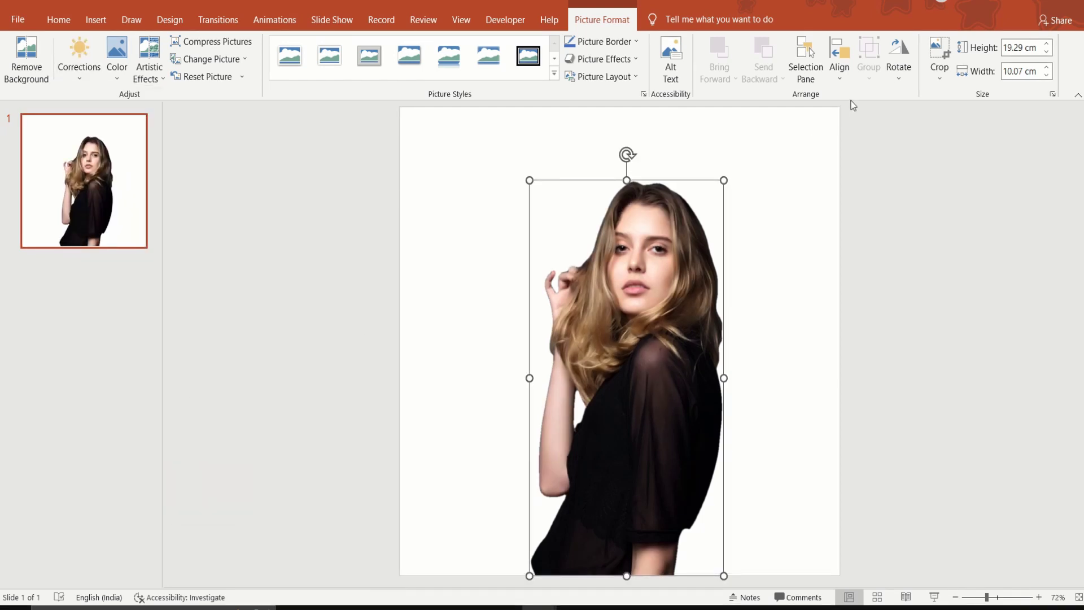
Crop off the photo's bottom, enlarge it proportionally, and move it toward the right side
click(939, 57)
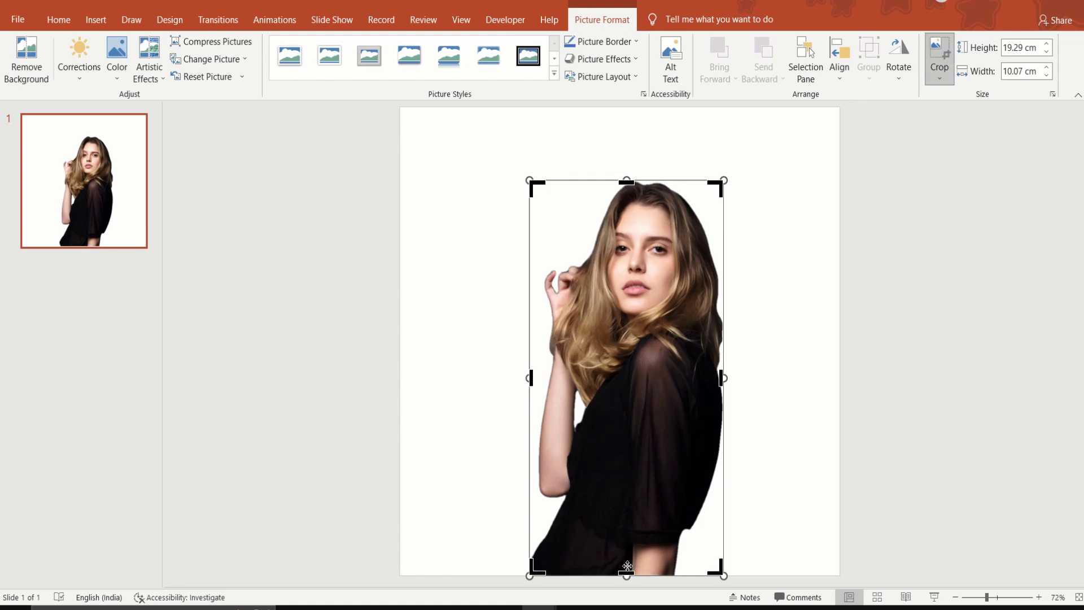
drag(627, 572, 628, 525)
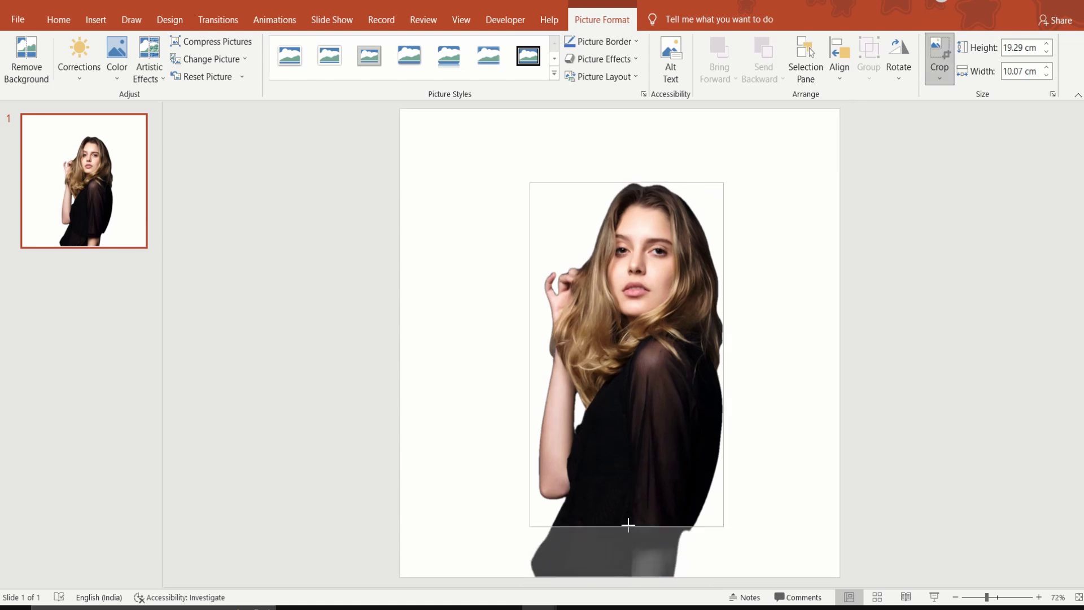
click(773, 532)
click(672, 331)
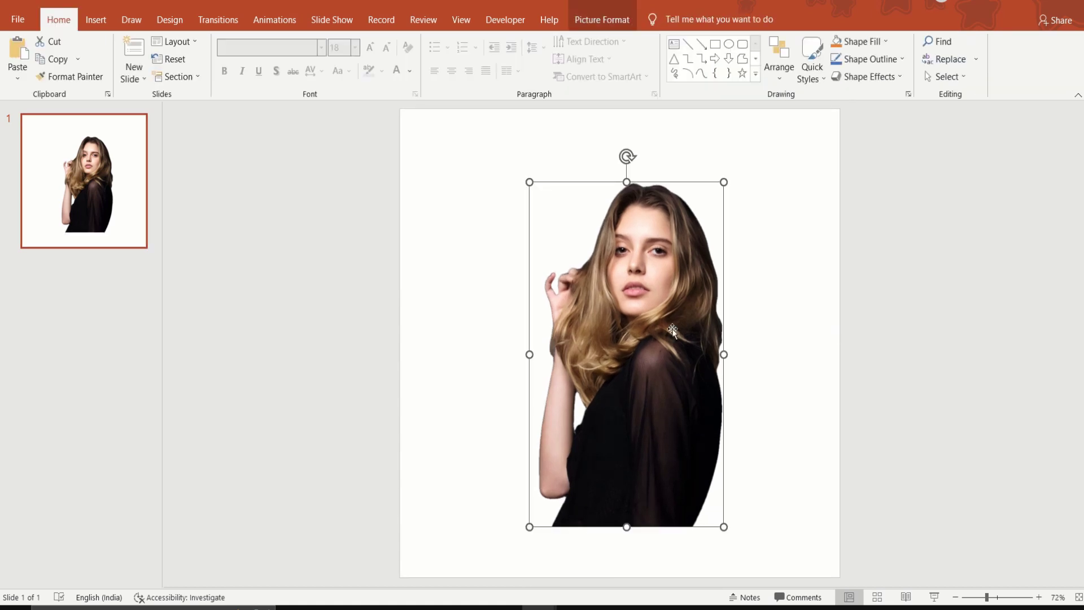
drag(724, 181, 750, 138)
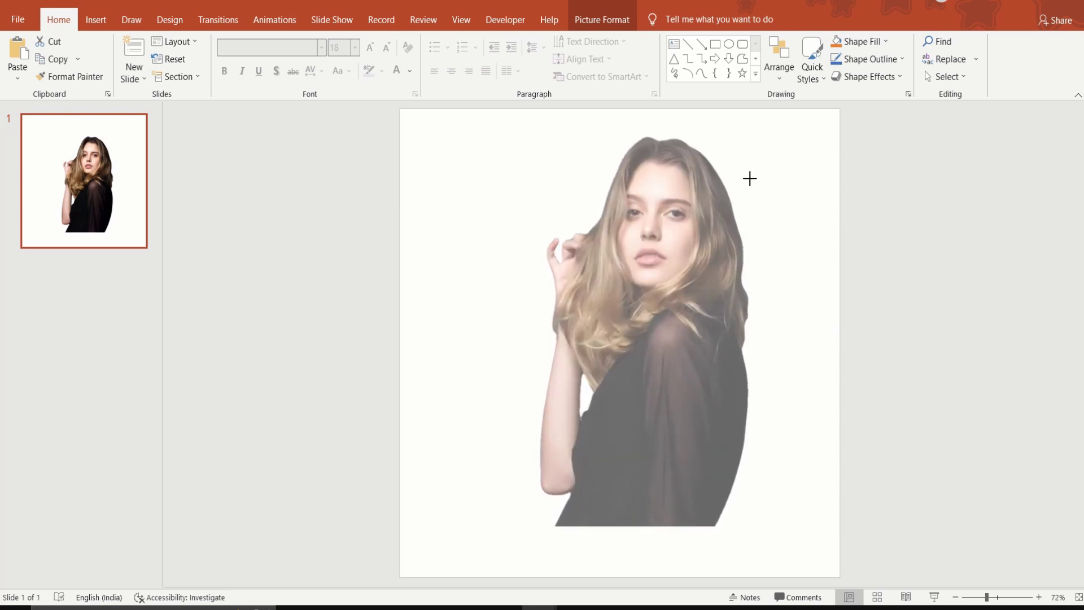
drag(674, 226, 688, 303)
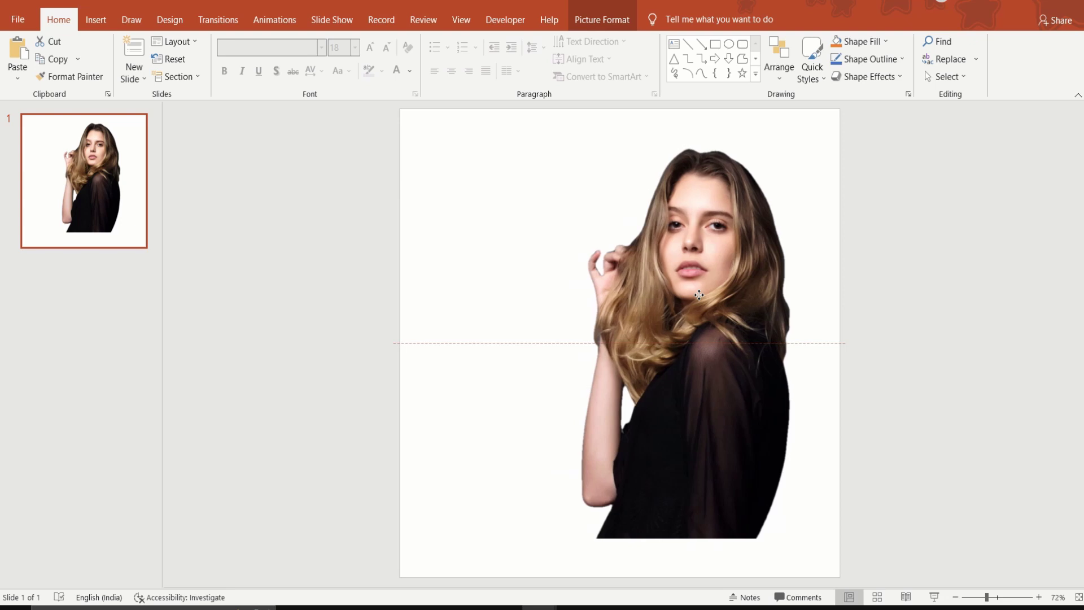
drag(688, 303, 699, 296)
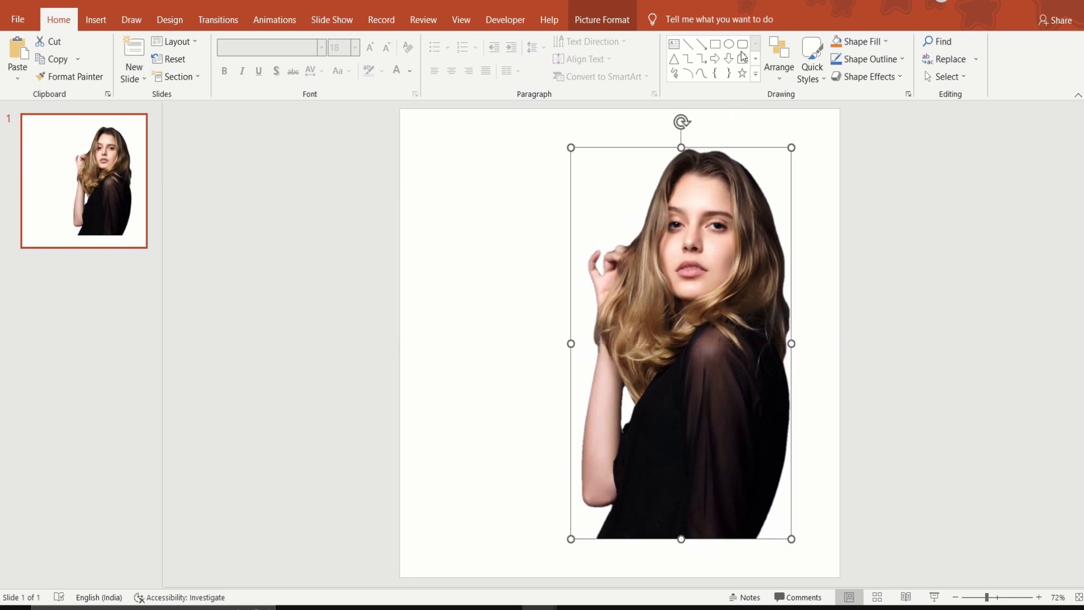
Draw a blue rounded rectangle over the photo, narrowing its left side and lowering its top
click(742, 45)
drag(574, 150, 808, 537)
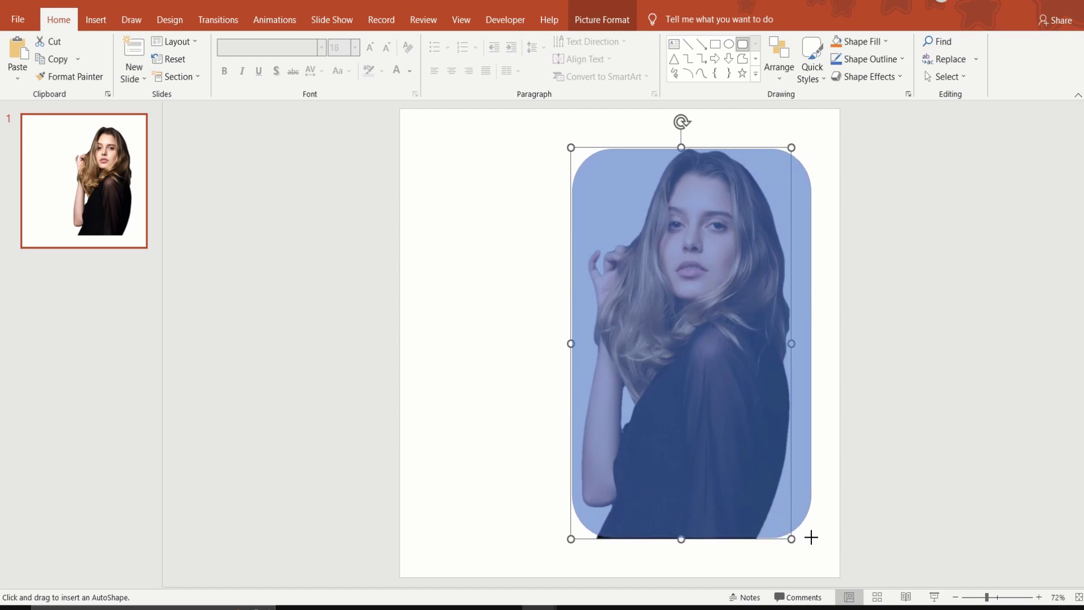
drag(809, 537, 812, 538)
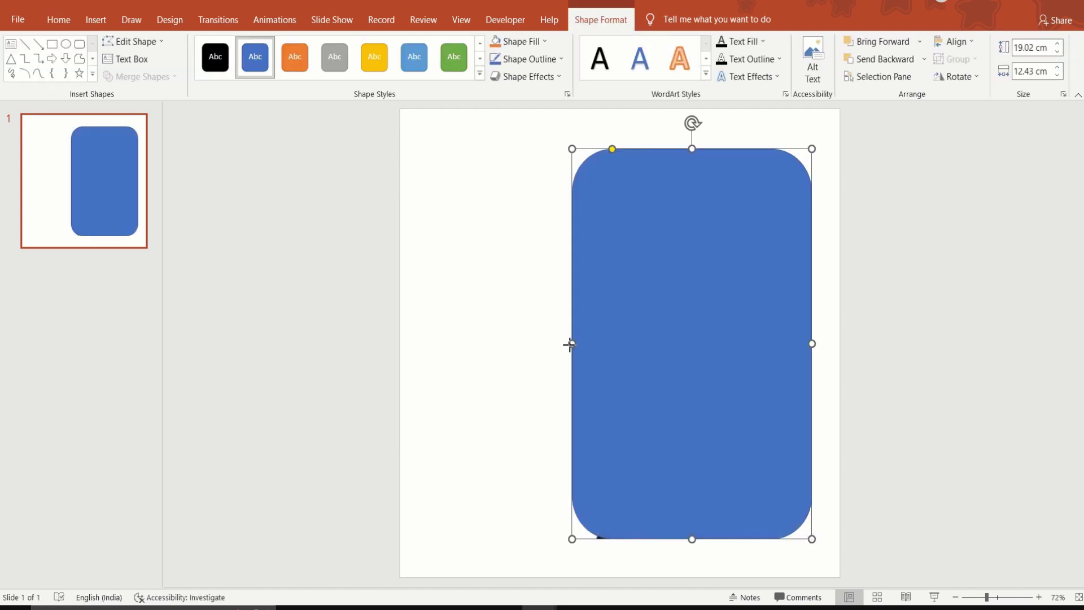
drag(572, 343, 609, 344)
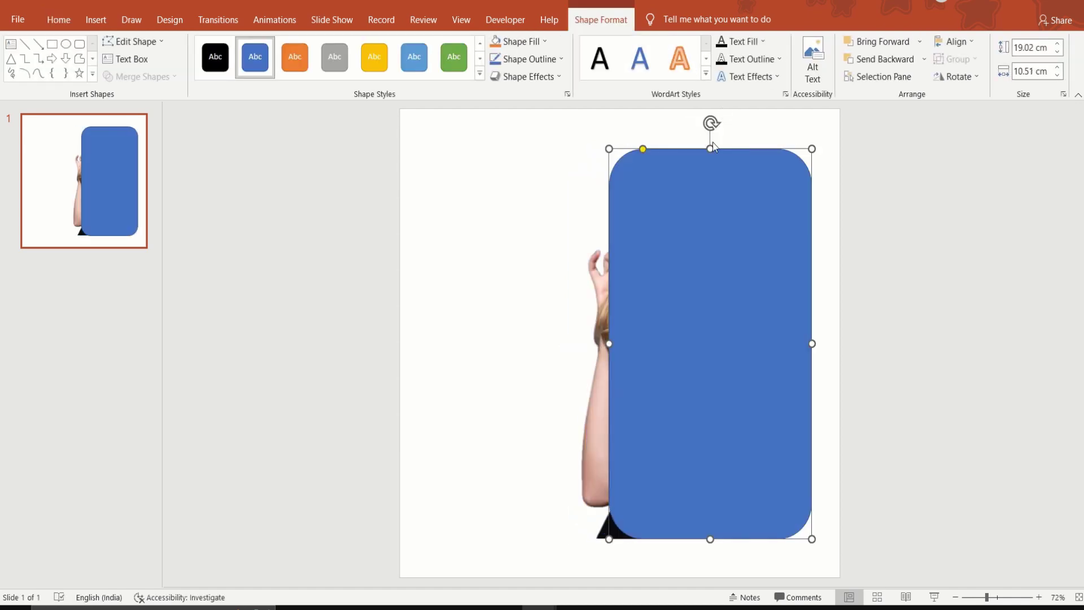
drag(709, 148, 710, 193)
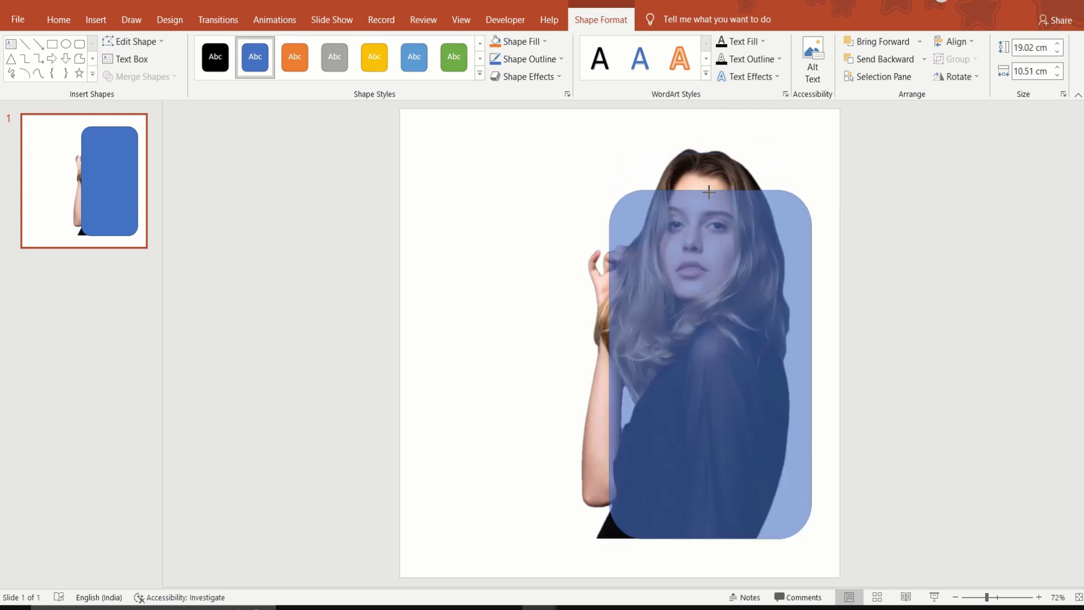
Send the blue rounded rectangle to the back and give it no outline
right_click(682, 297)
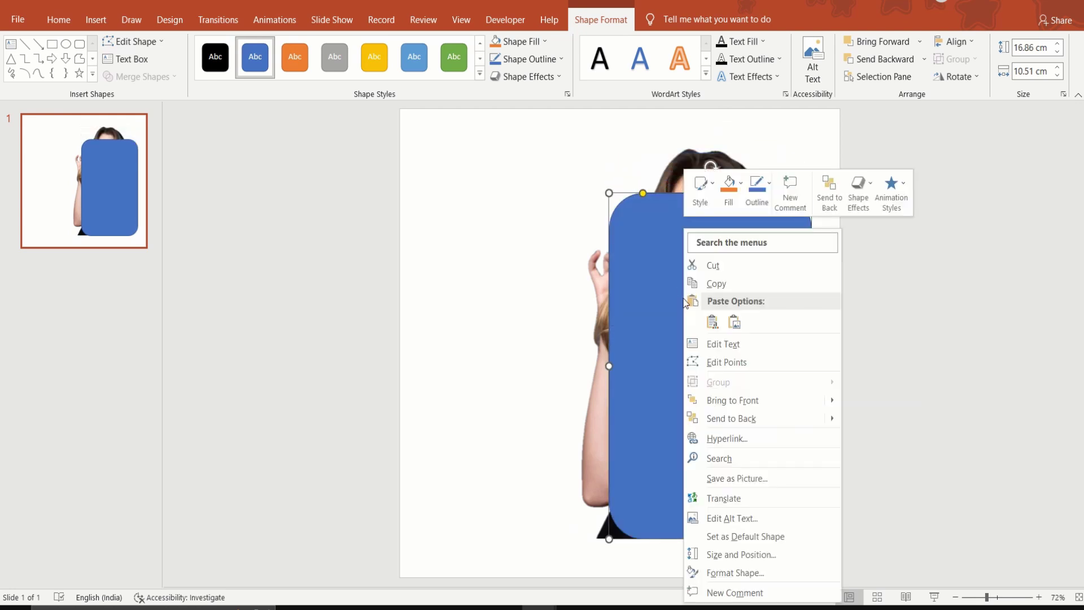
click(707, 418)
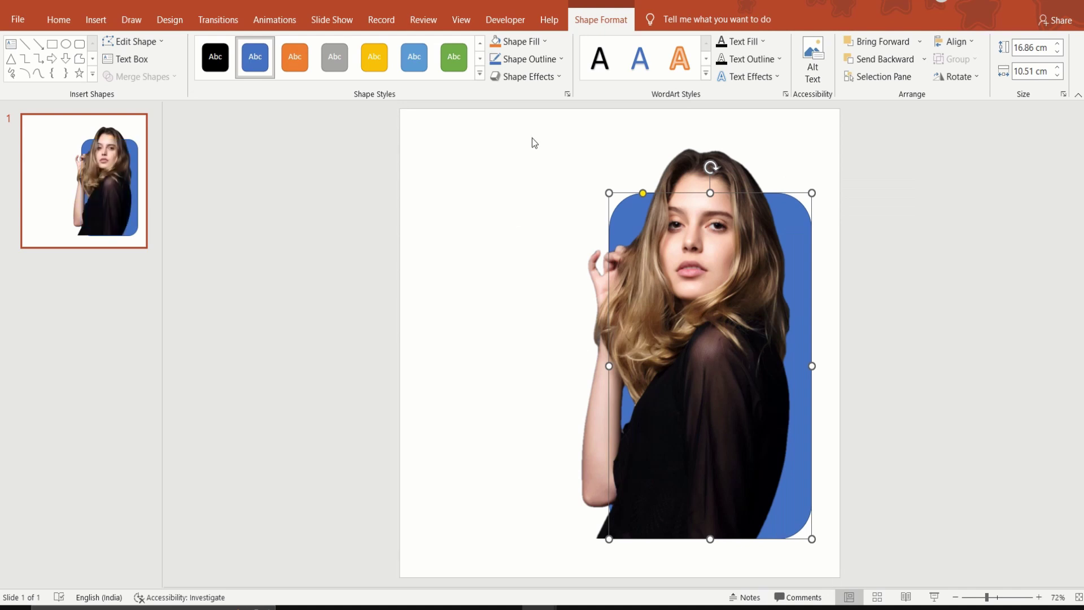
click(538, 65)
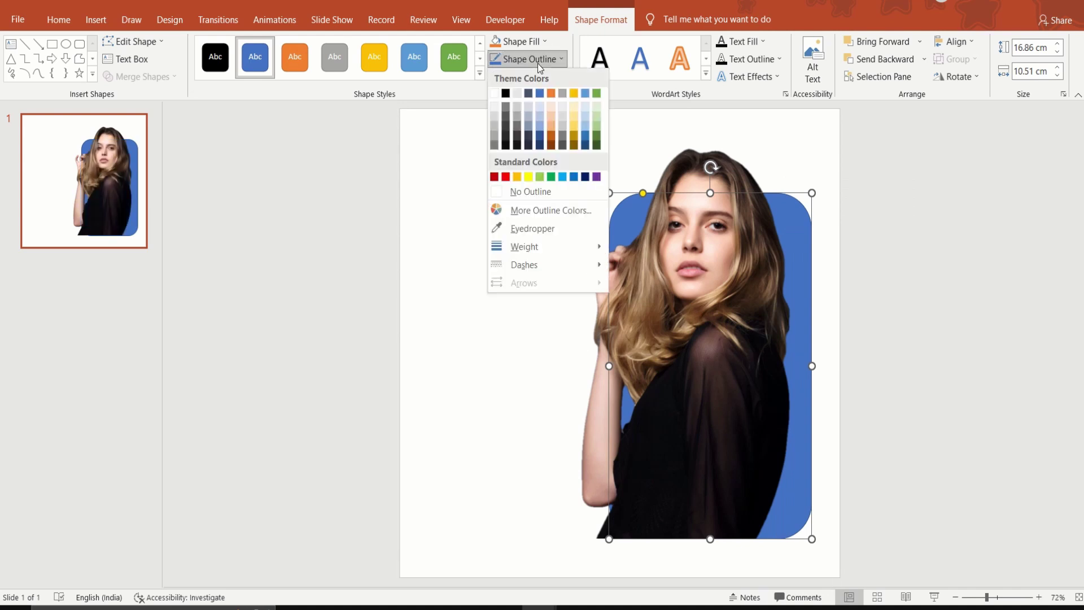
click(530, 192)
click(316, 302)
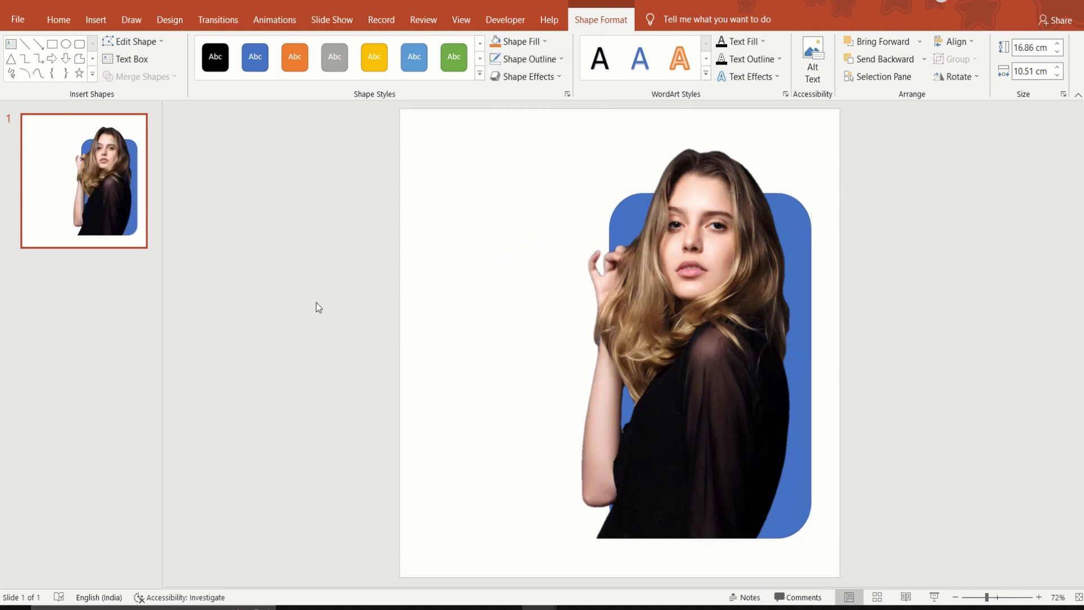
Duplicate slide 1, then on slide 2 intersect the model photo with the rounded rectangle
right_click(96, 215)
click(131, 350)
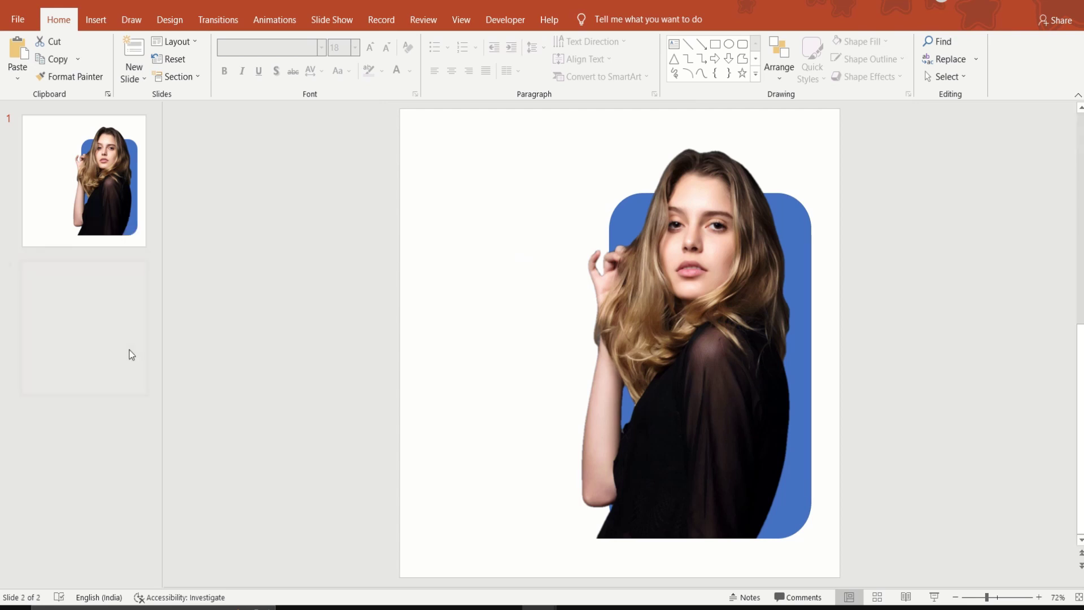
click(750, 382)
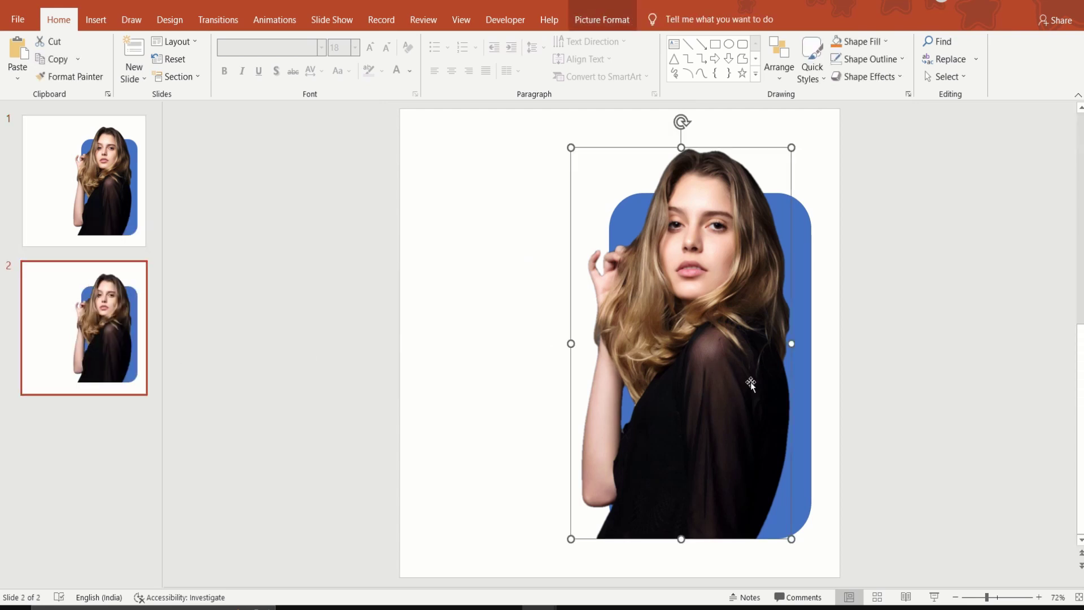
shift+click(808, 397)
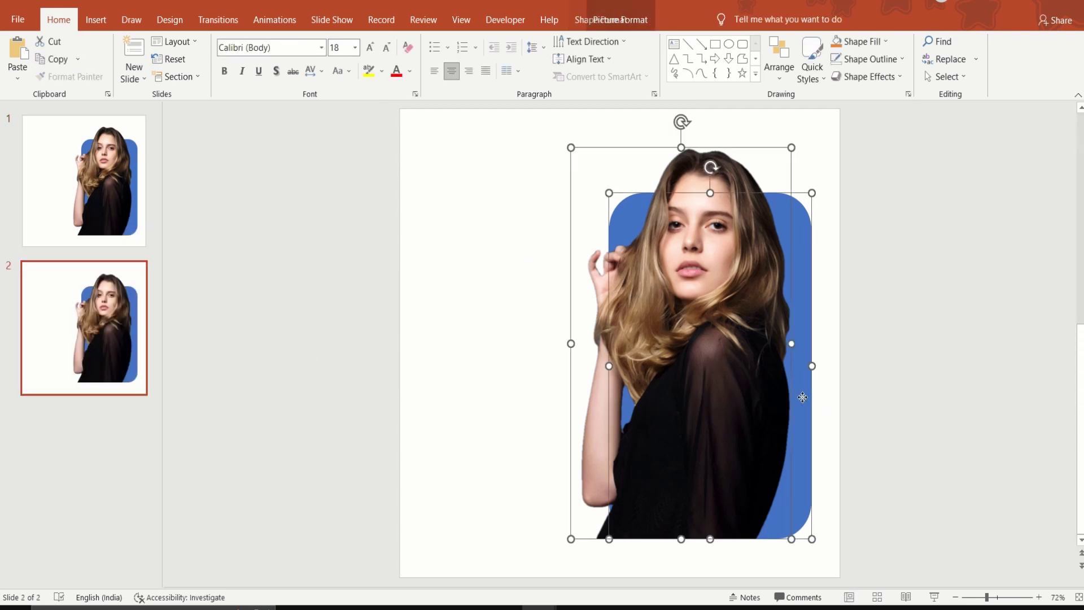
click(598, 21)
click(153, 79)
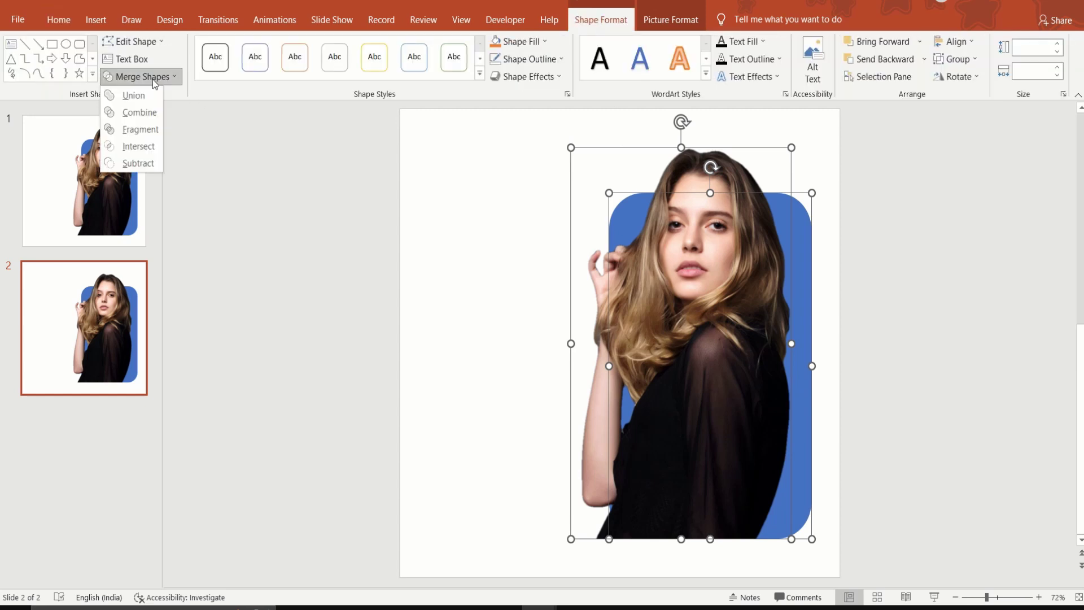
click(143, 147)
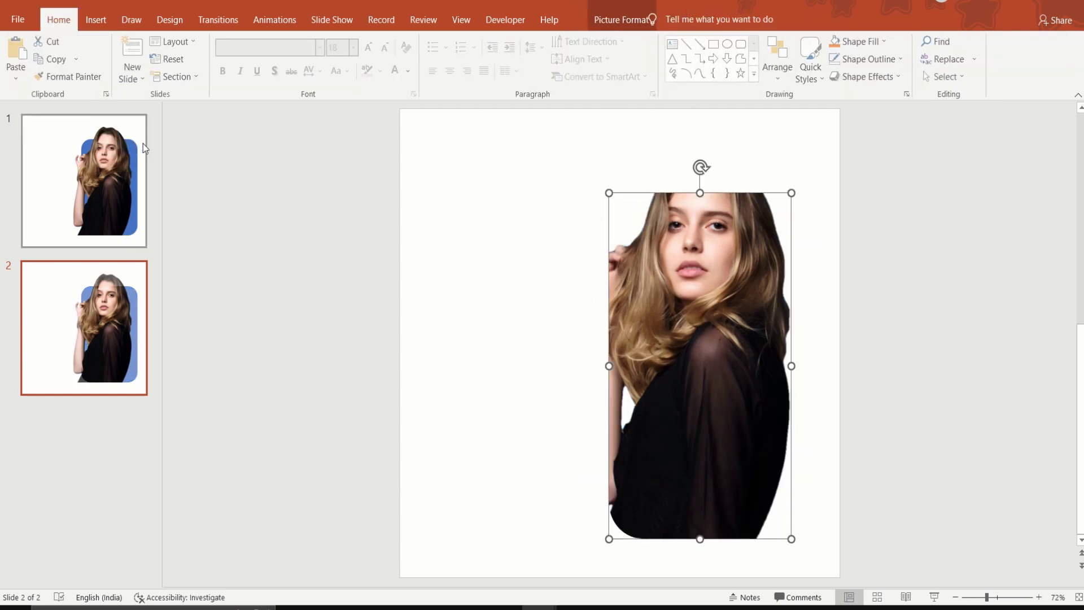
click(118, 195)
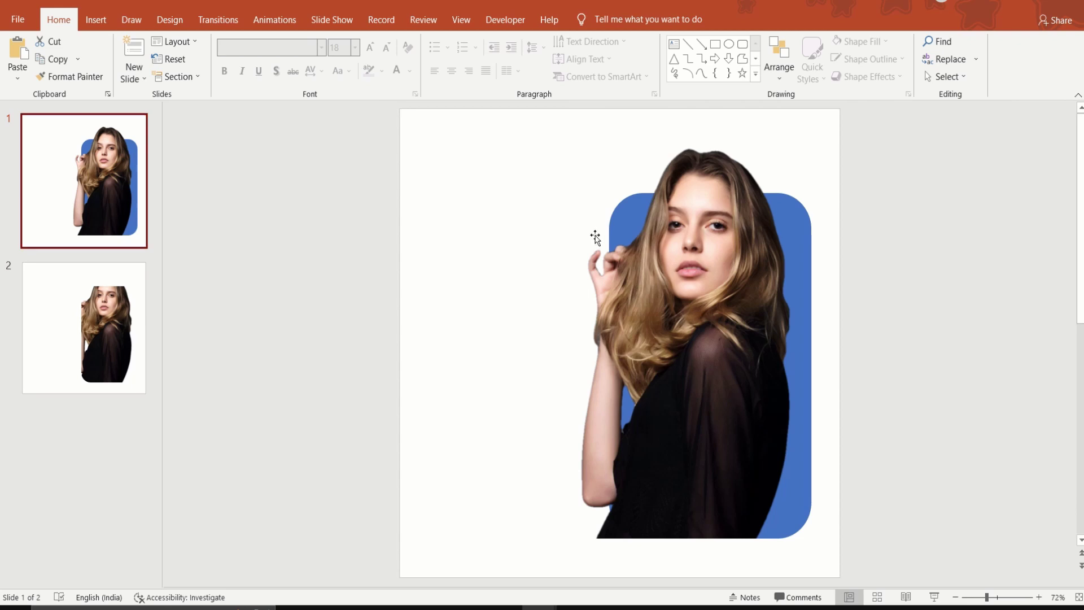
Cut the model photo from slide 1 and paste it onto slide 2
click(632, 220)
right_click(633, 222)
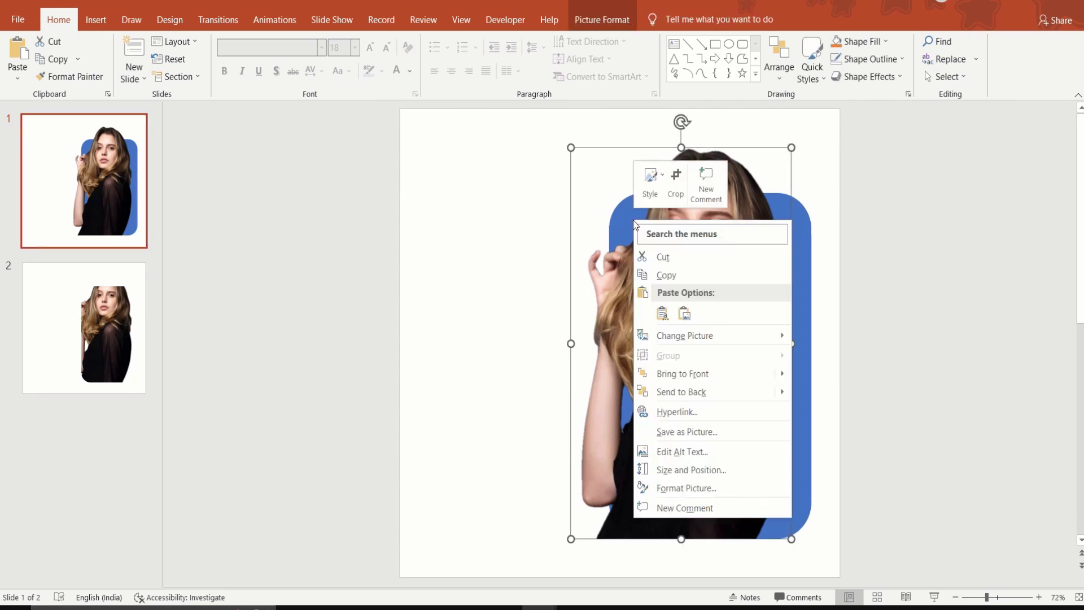
click(659, 252)
click(125, 311)
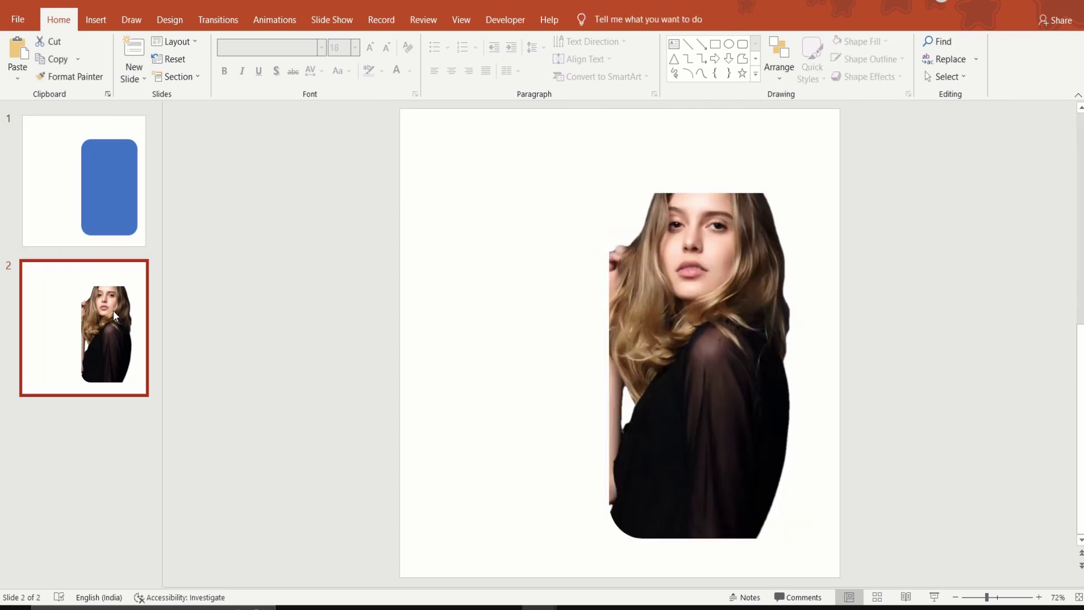
right_click(343, 281)
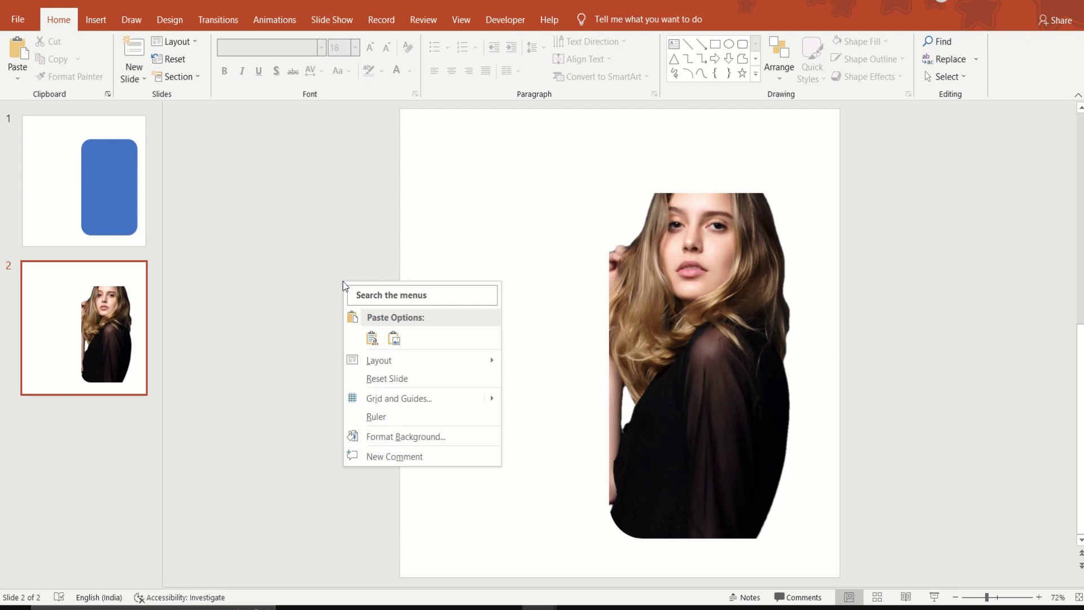
click(372, 336)
Move the blue rounded rectangle to slide 2 and send it behind the model photo
click(98, 173)
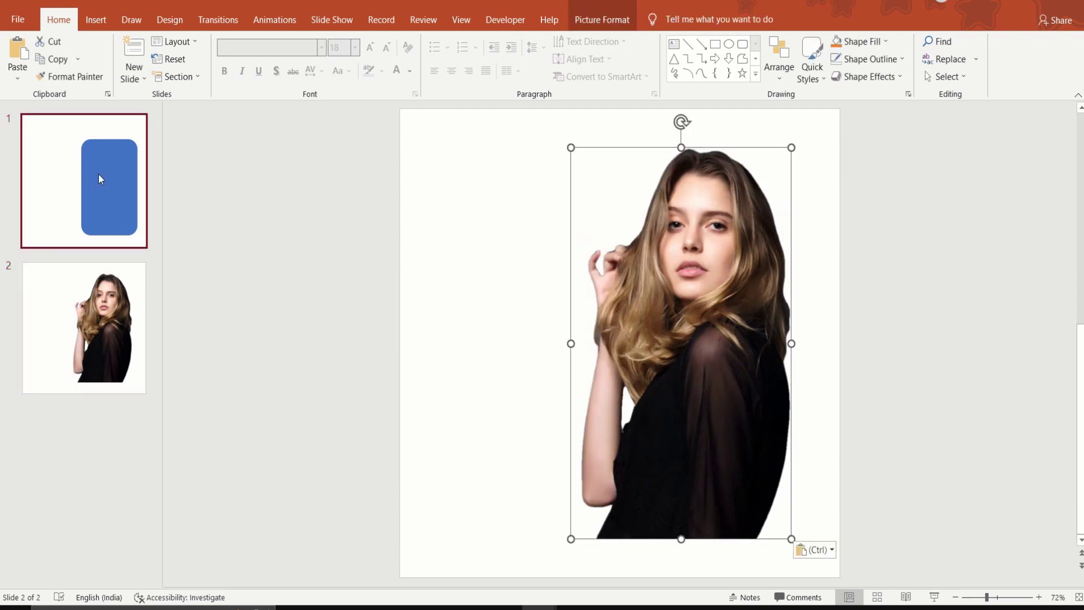
click(655, 341)
right_click(655, 341)
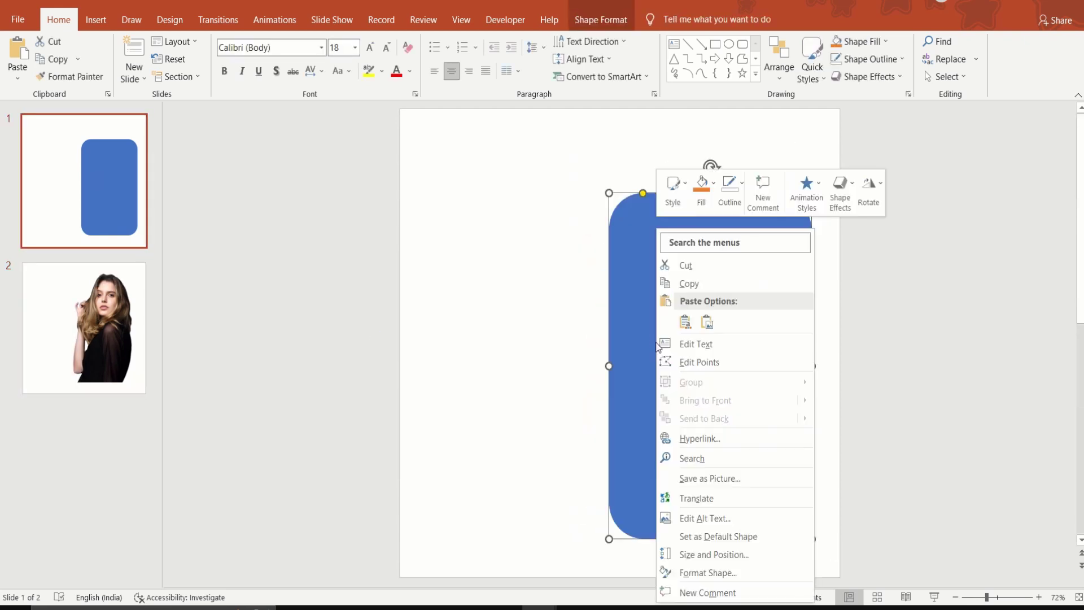
click(669, 267)
click(107, 324)
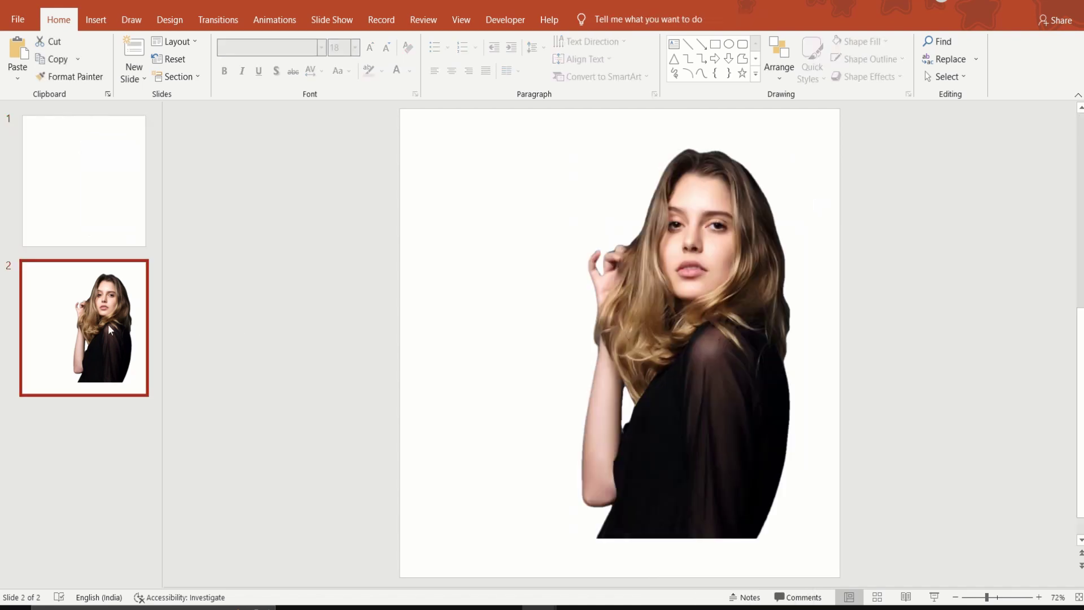
right_click(343, 298)
click(372, 355)
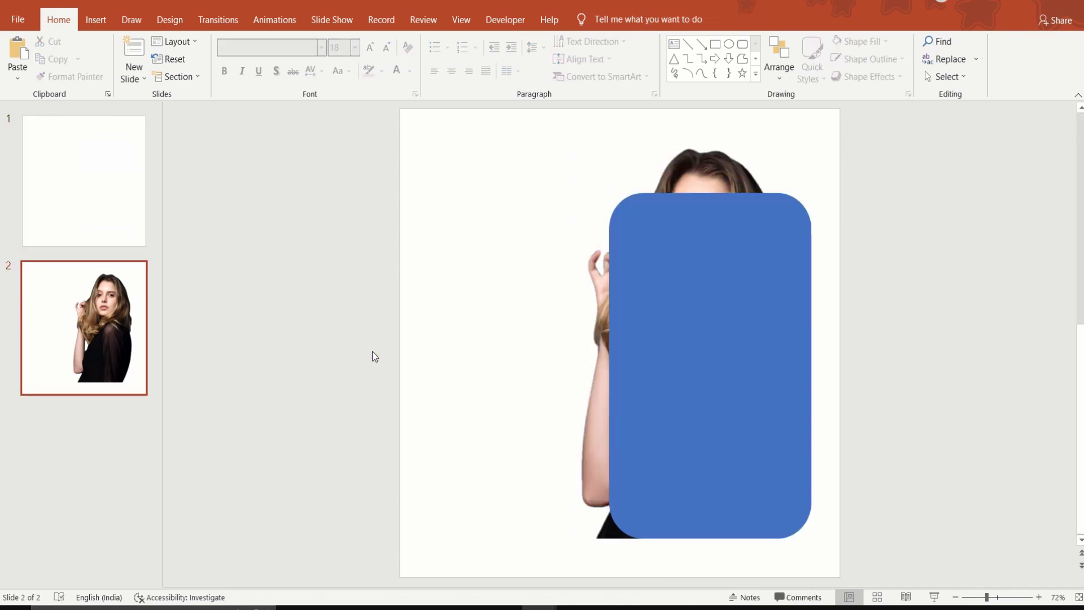
right_click(655, 360)
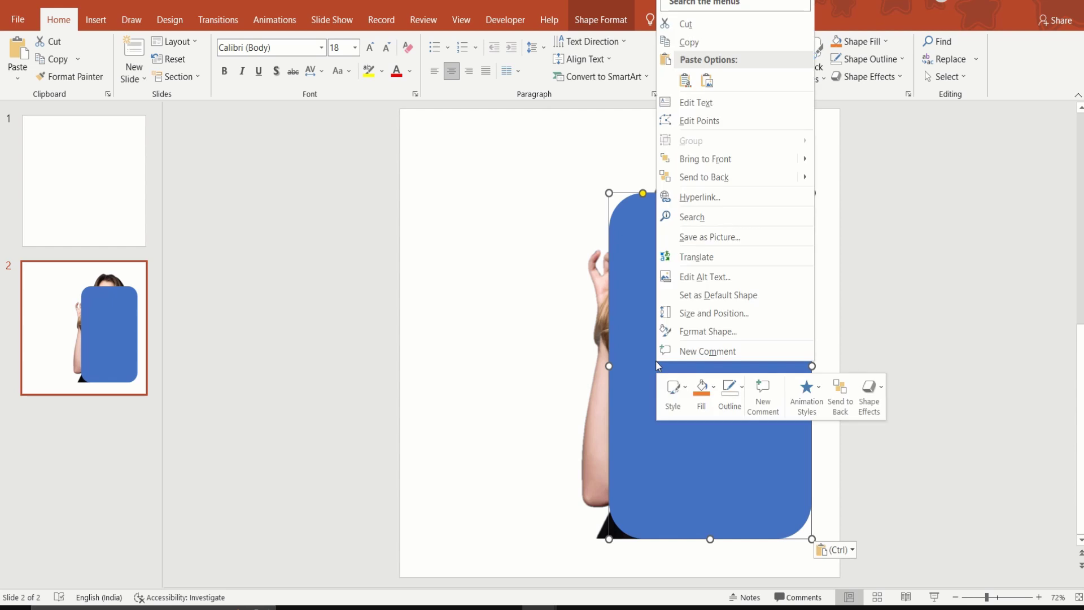
click(713, 184)
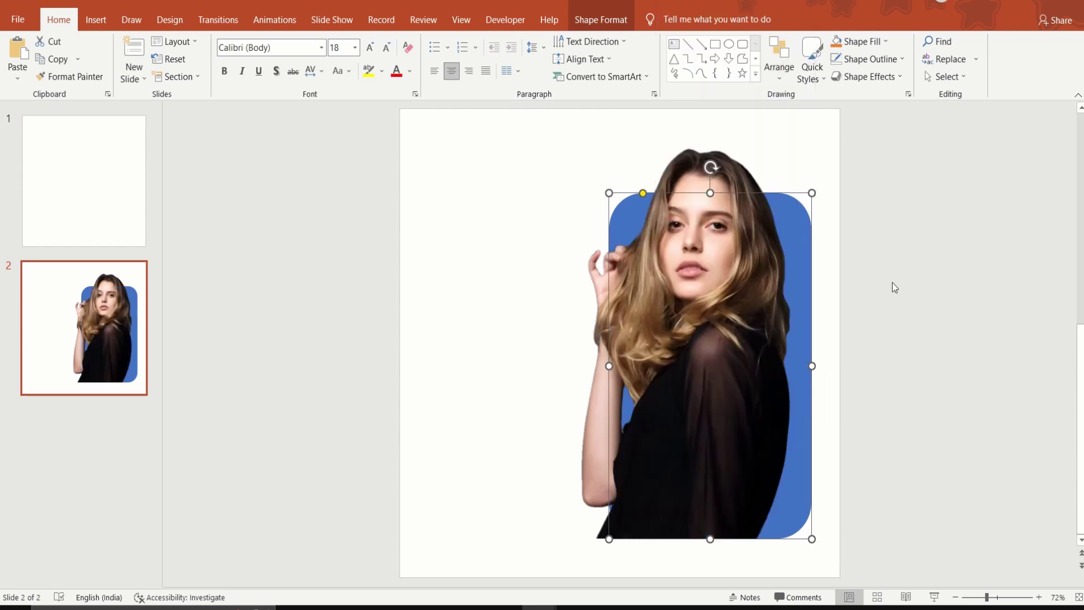
click(922, 323)
Crop the model photo's bottom up to the rounded rectangle's bottom edge
click(719, 446)
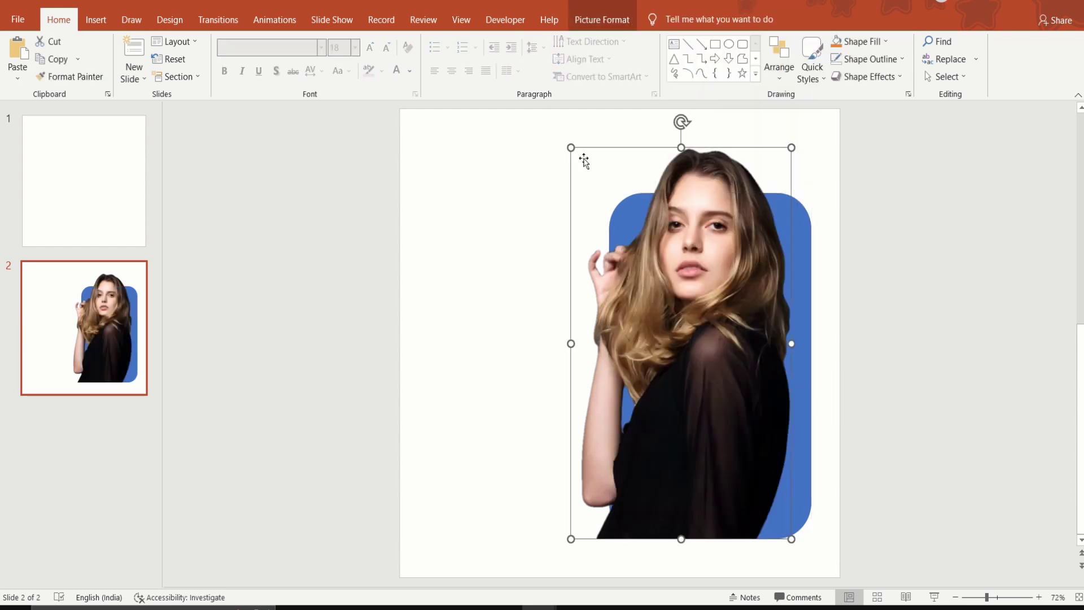
click(597, 23)
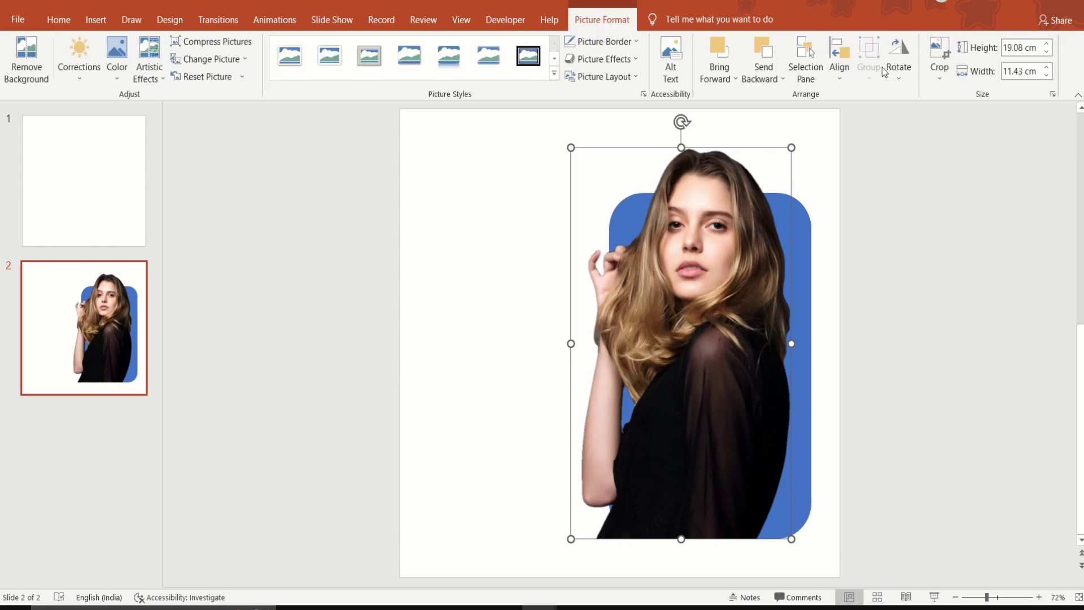
click(939, 54)
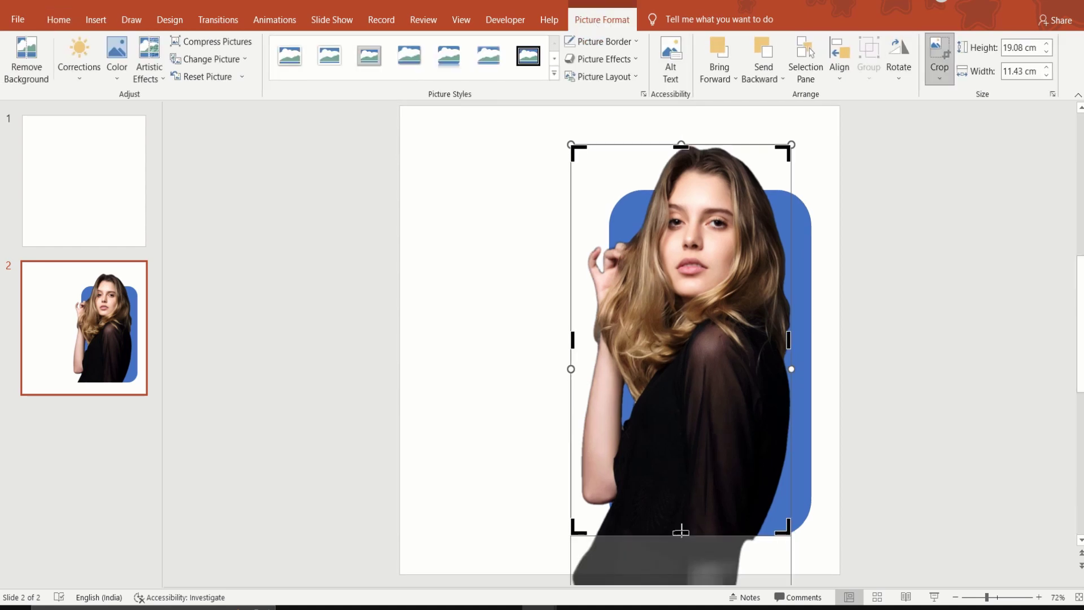
drag(681, 531, 677, 510)
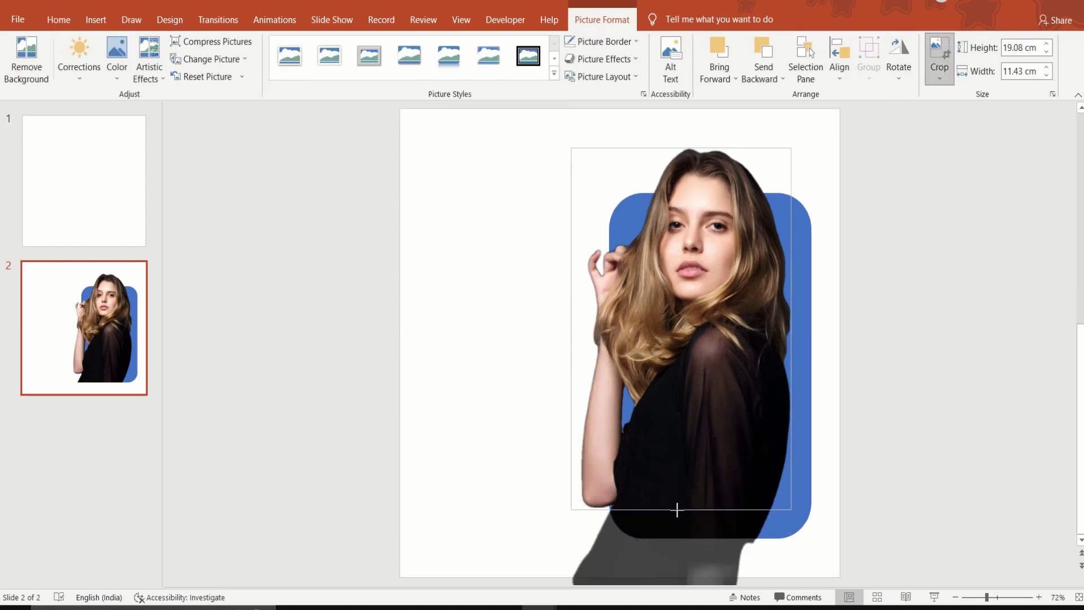
click(851, 472)
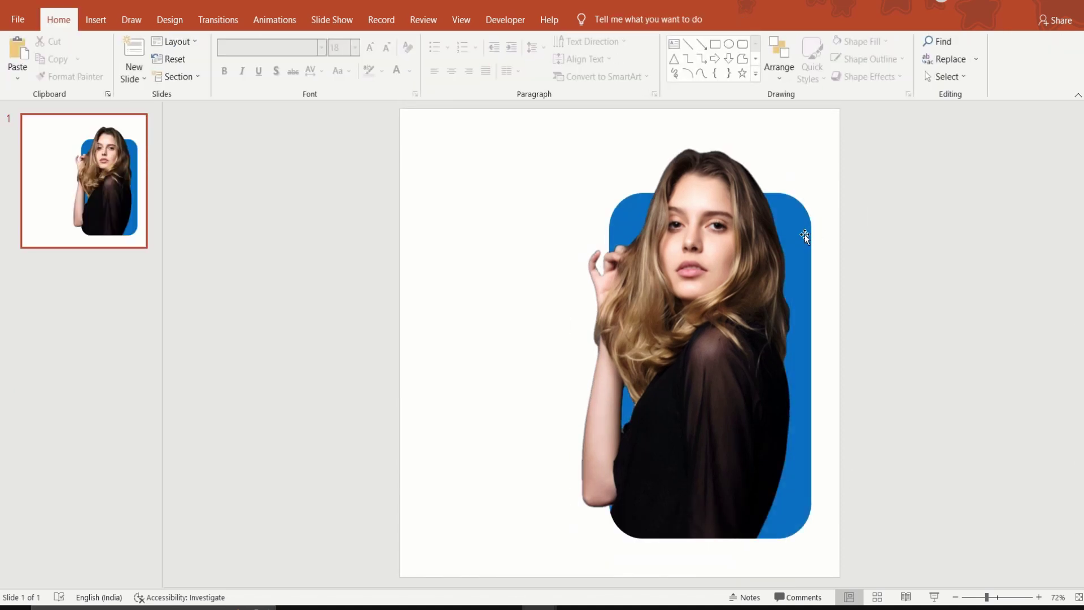
click(805, 234)
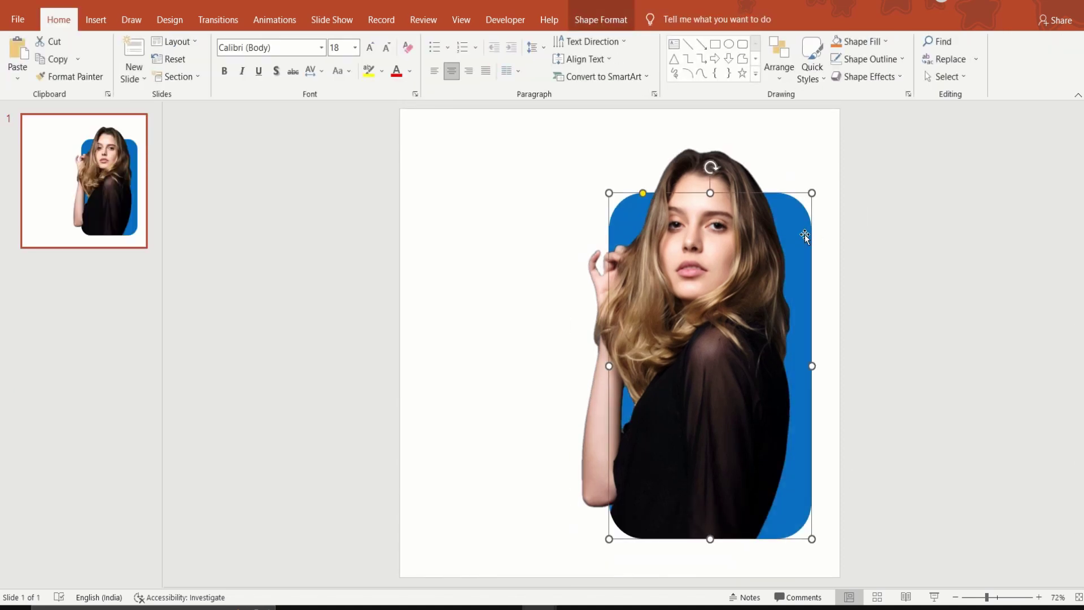
Fill the rectangle with a two-stop gradient: yellow first stop, middle stop removed, orange last stop
click(607, 22)
click(567, 94)
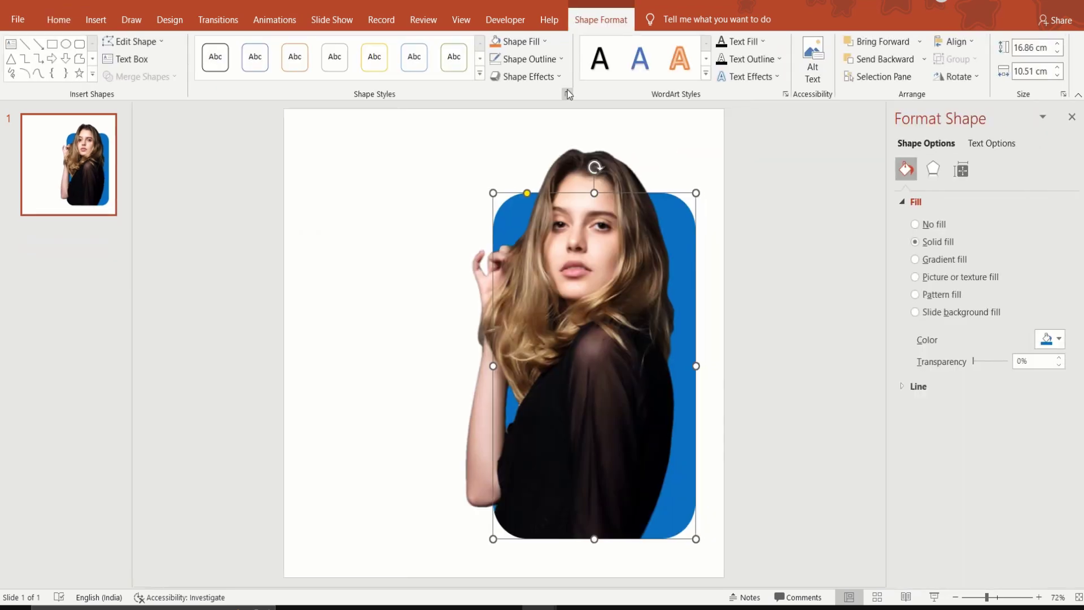
click(915, 259)
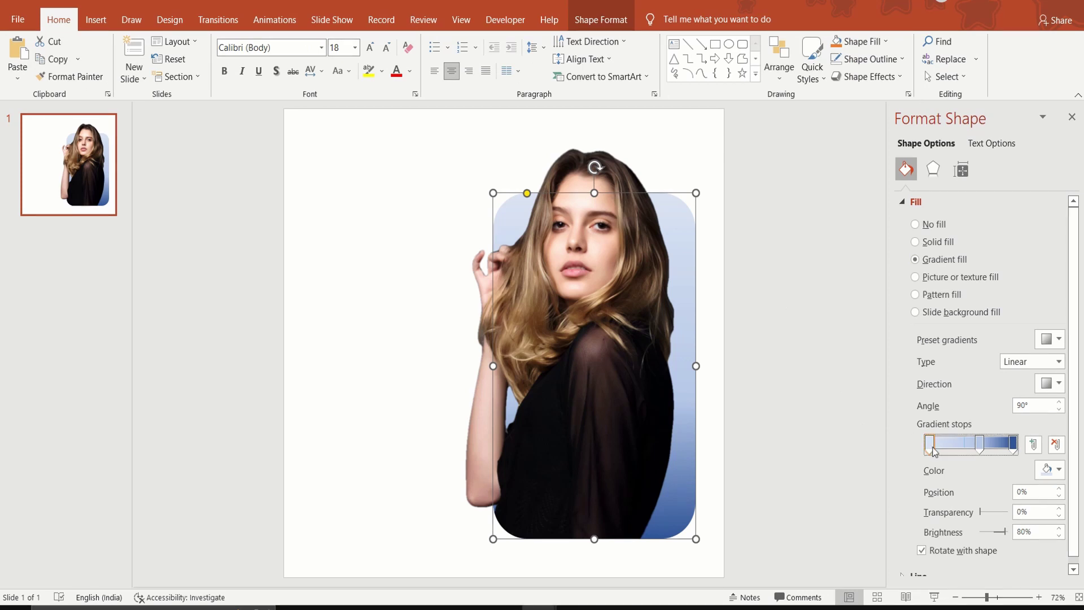
click(1048, 469)
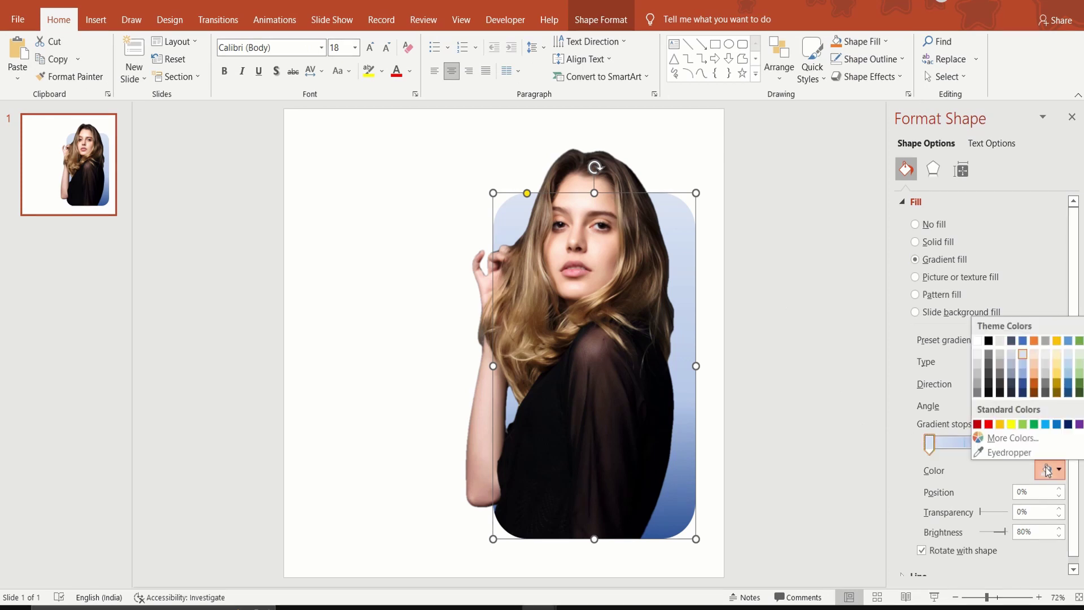
click(1011, 424)
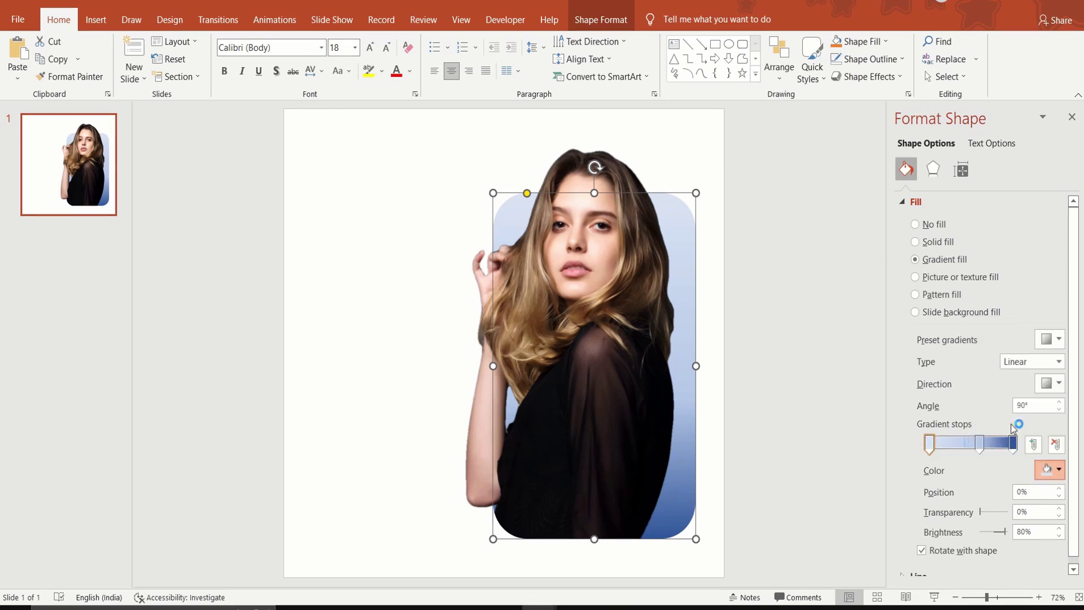
click(983, 449)
click(1056, 444)
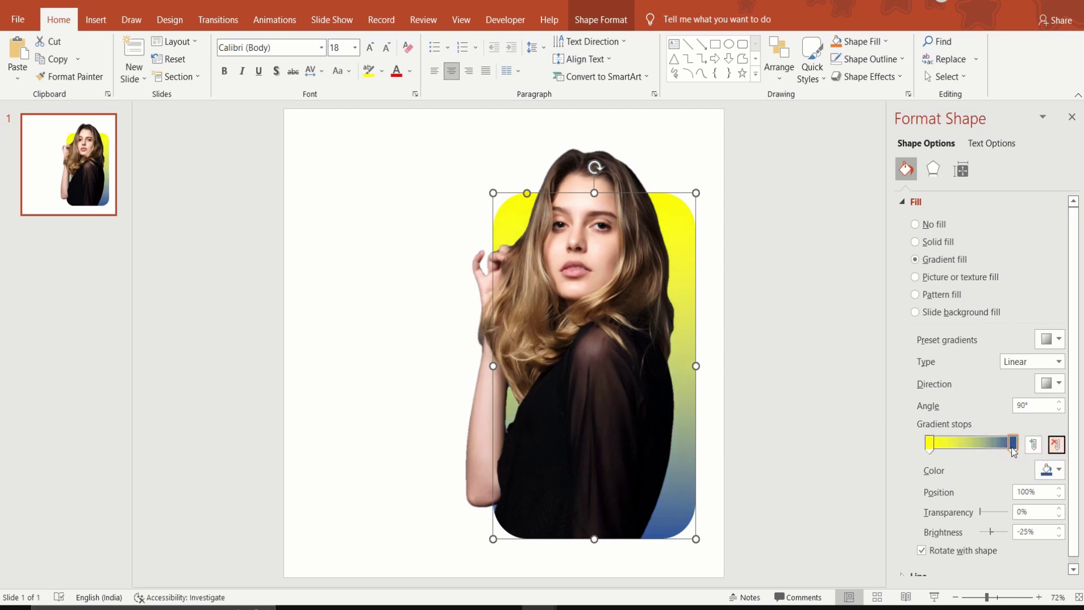
click(1052, 469)
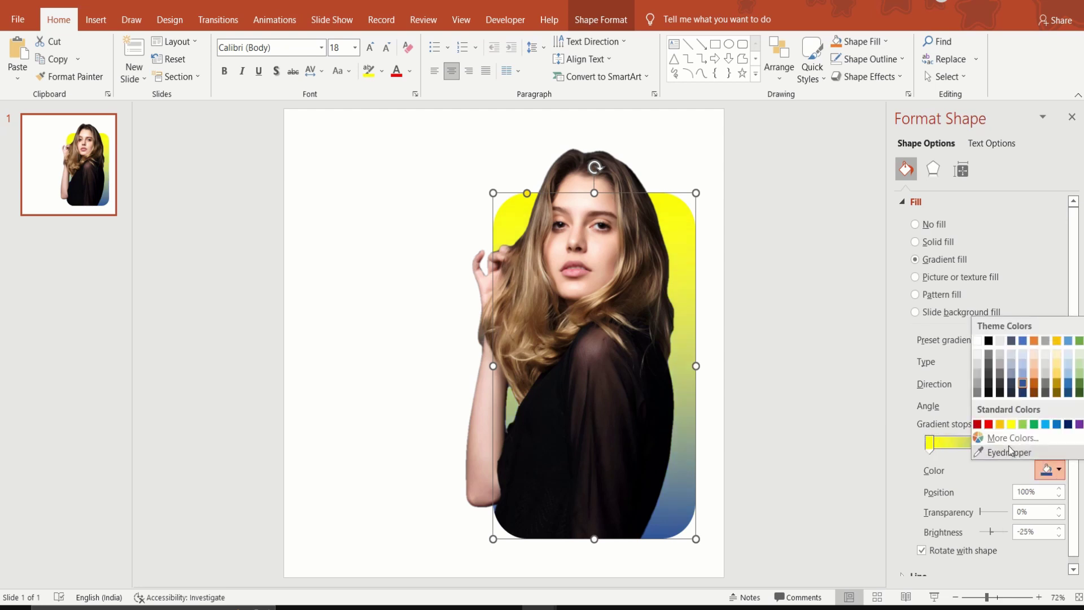
click(1000, 424)
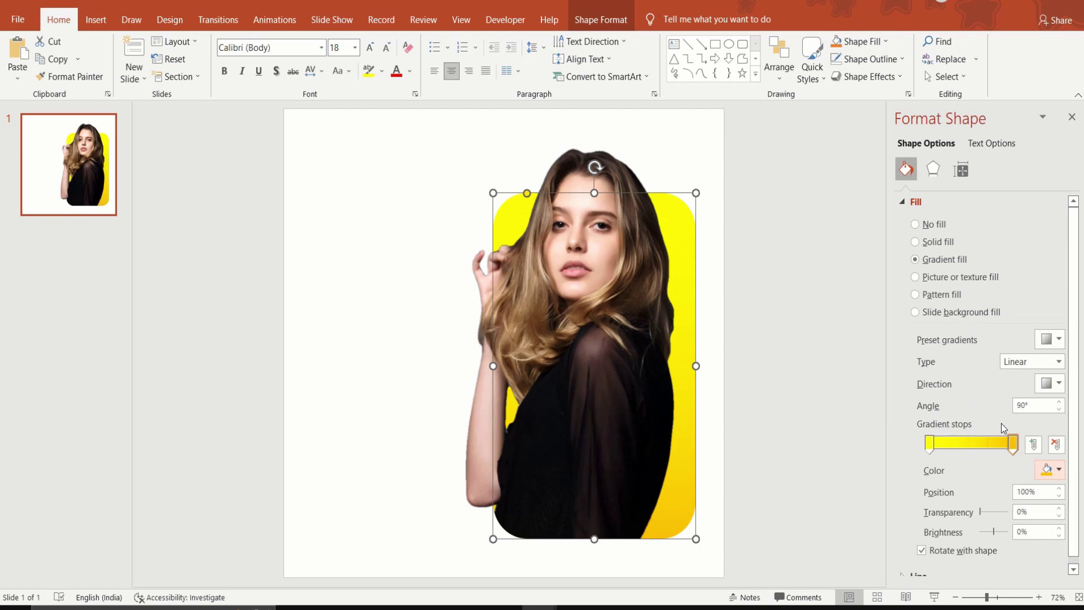
Duplicate the gradient rectangle with Ctrl+D and stretch the copy past the original on all sides
key(ctrl+d)
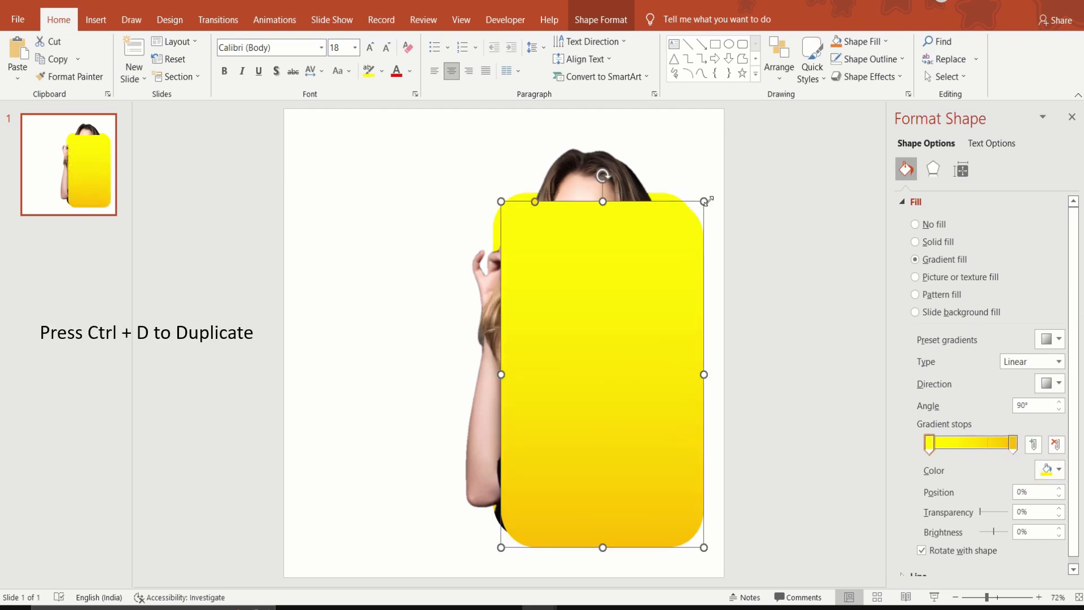
drag(705, 200, 714, 177)
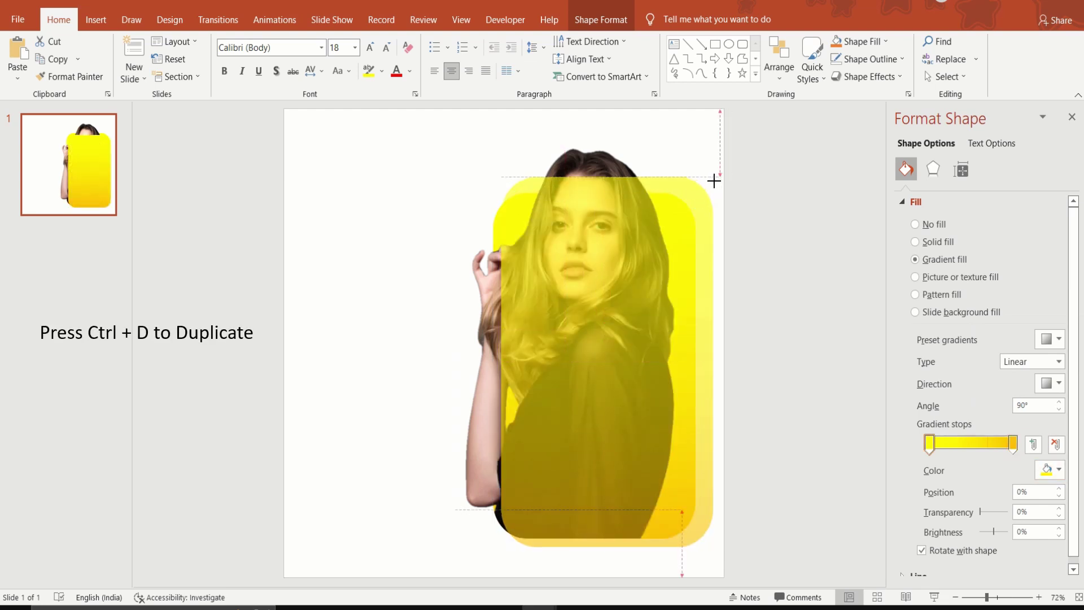
drag(501, 362, 460, 360)
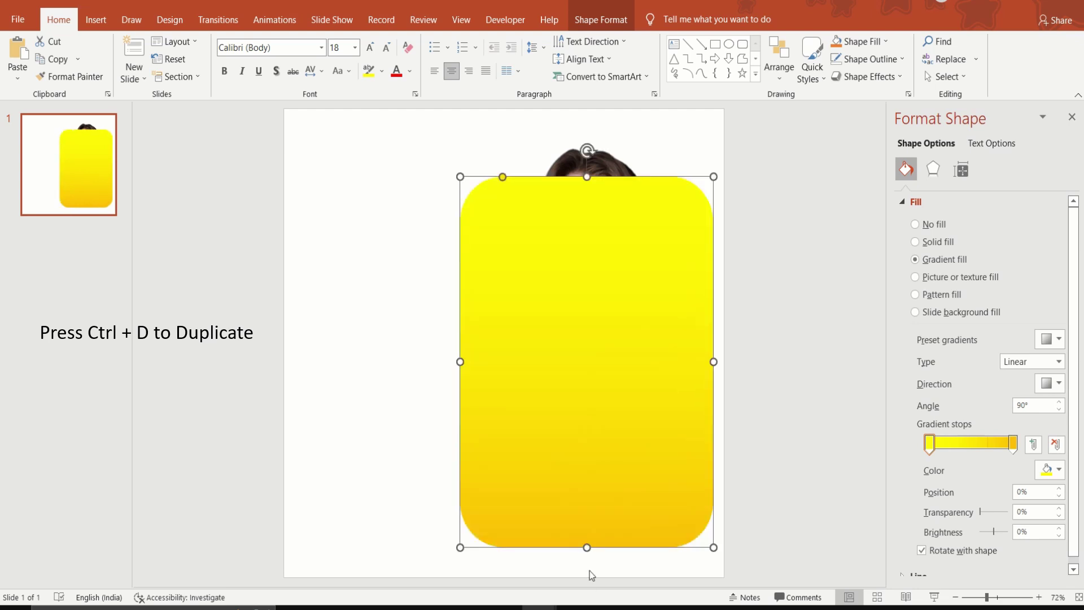
drag(586, 547, 587, 557)
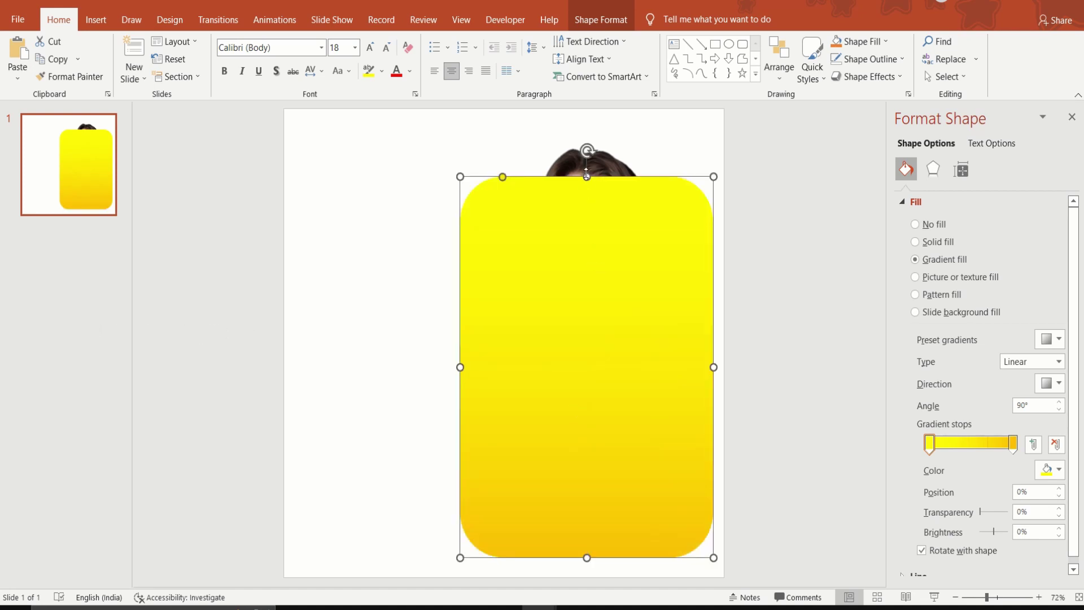
drag(586, 177, 586, 164)
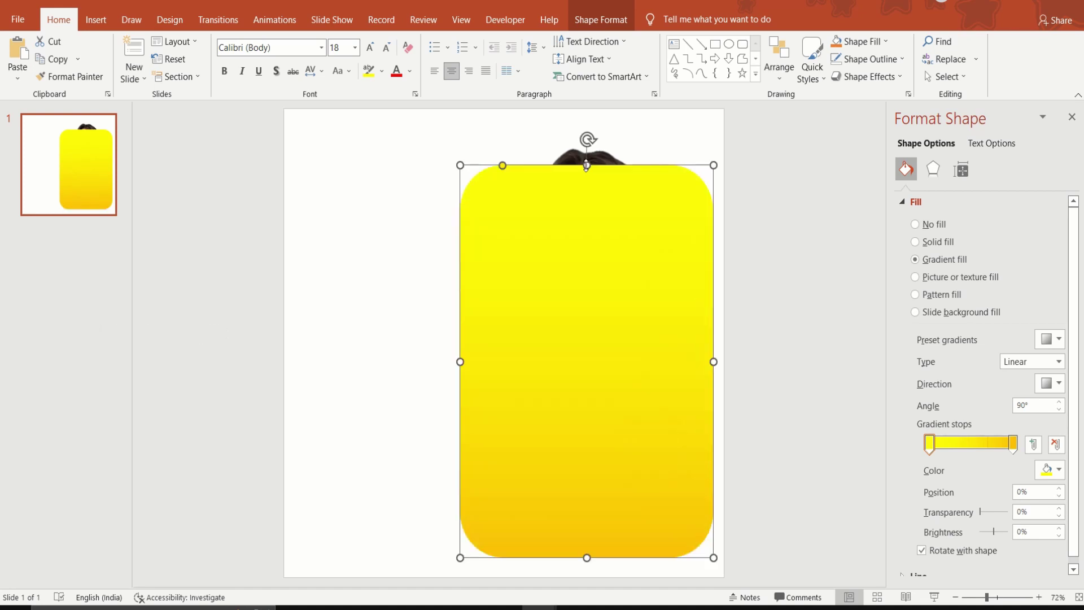
Send the larger rectangle to the back and set its first gradient stop to teal #25C6CE
right_click(614, 276)
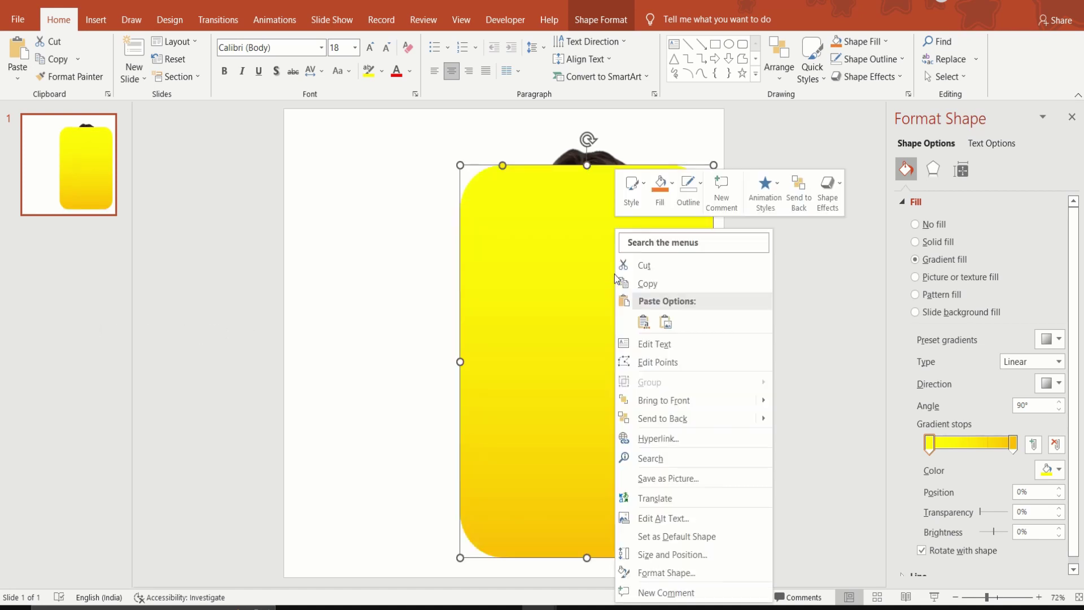
click(666, 419)
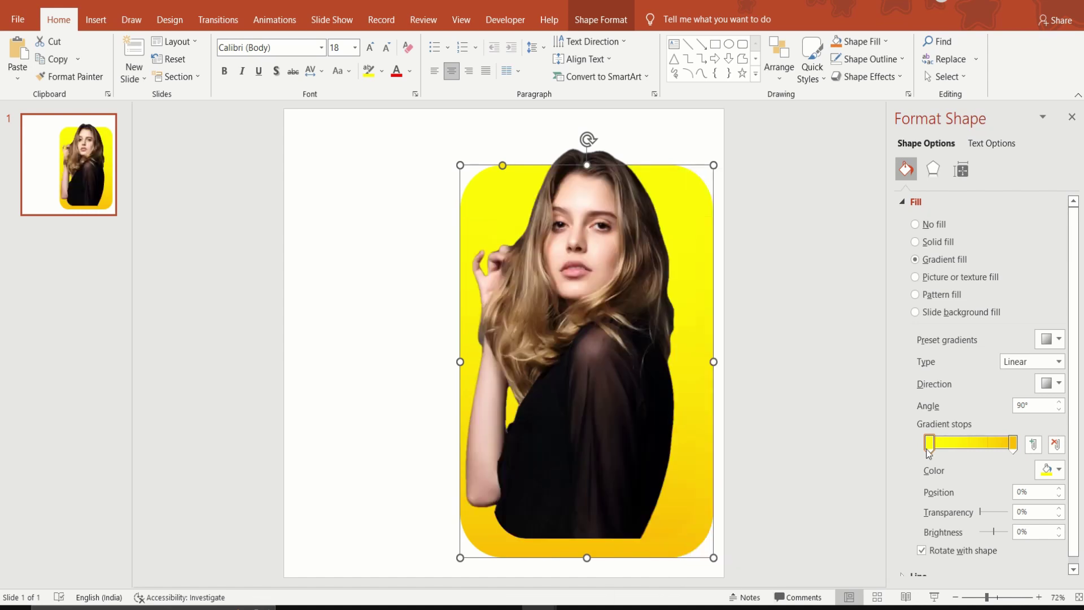
click(1050, 469)
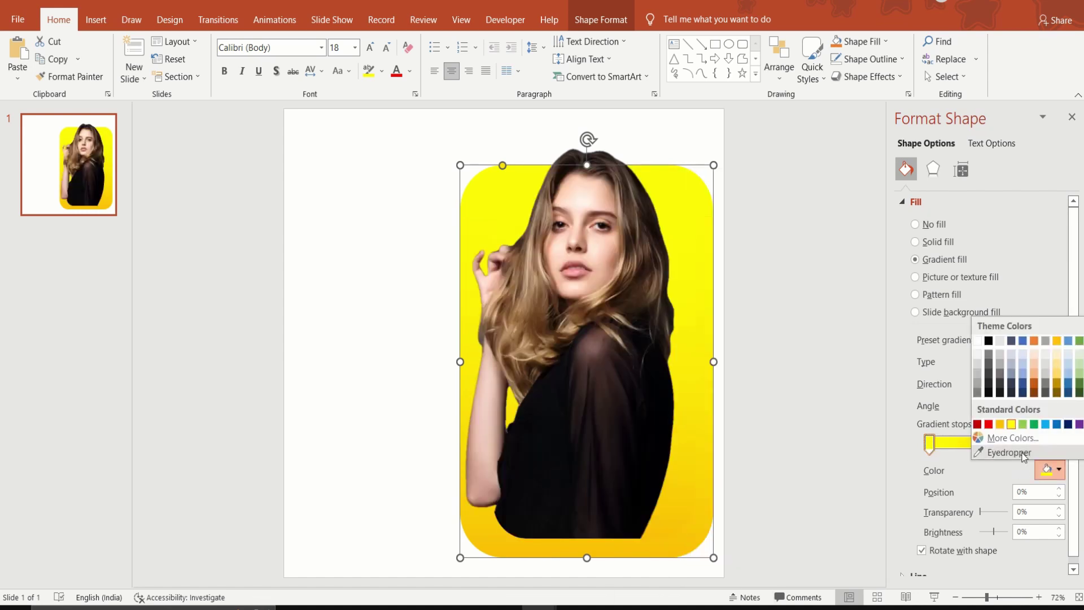
click(1011, 438)
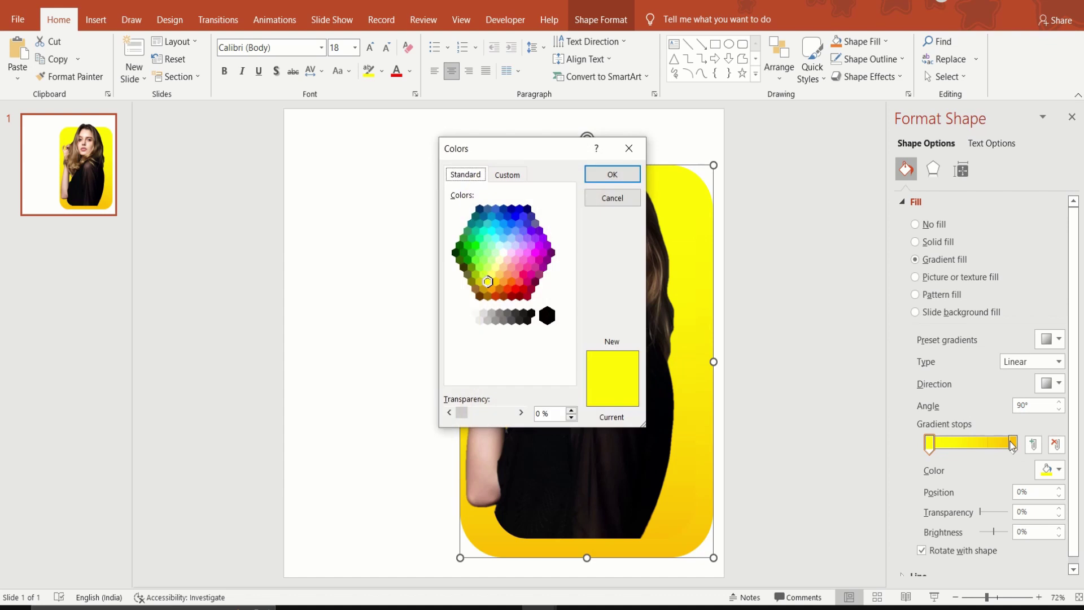
click(514, 177)
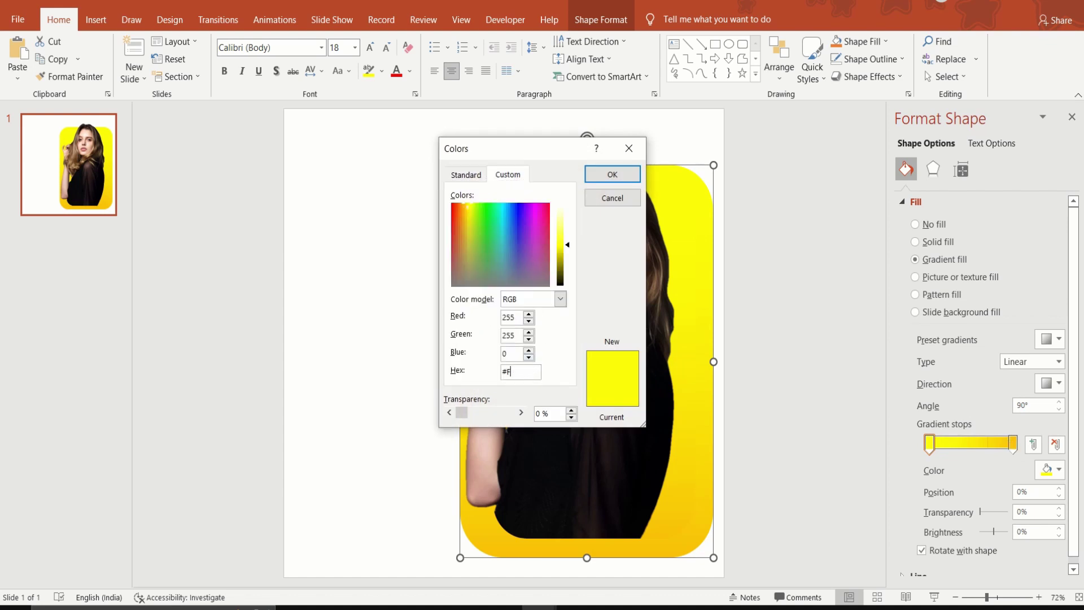
key(Return)
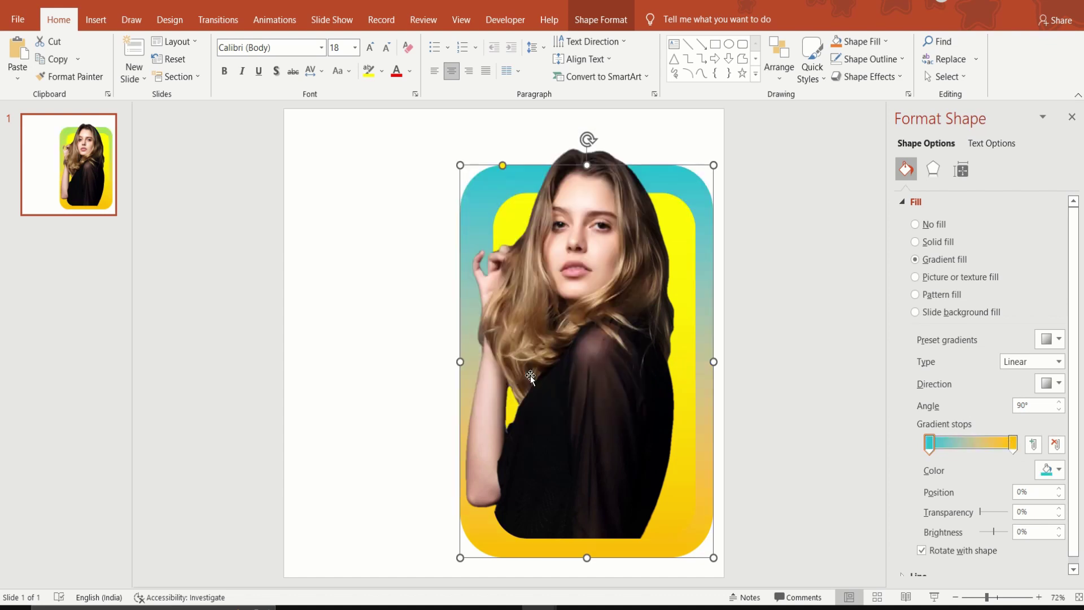
Add a 50% gradient stop coloured blue-teal #279CB0
click(1035, 444)
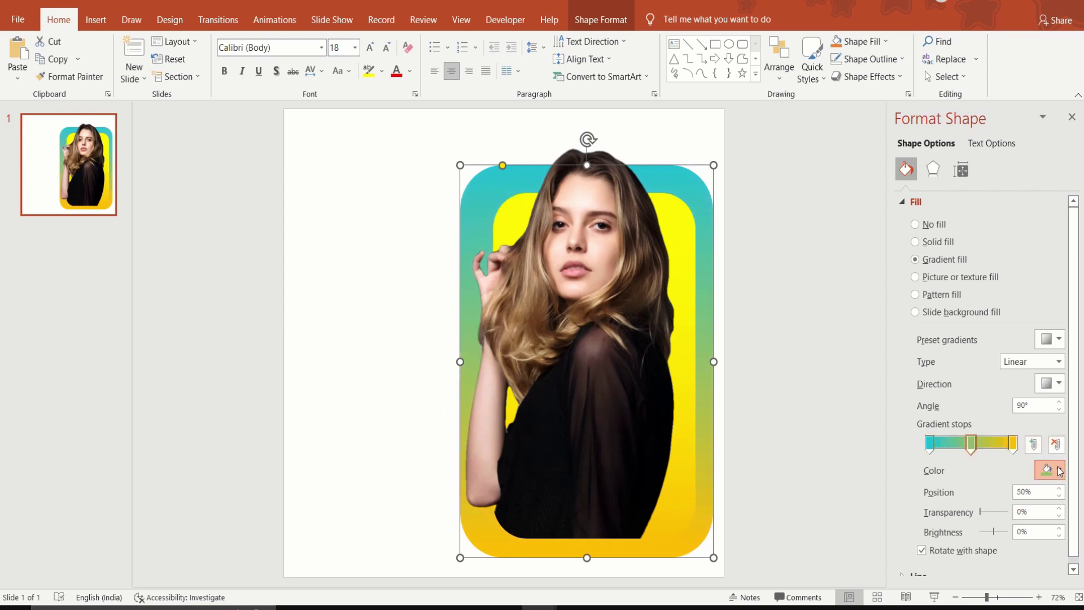
click(1046, 468)
click(1016, 443)
text(#279CB0)
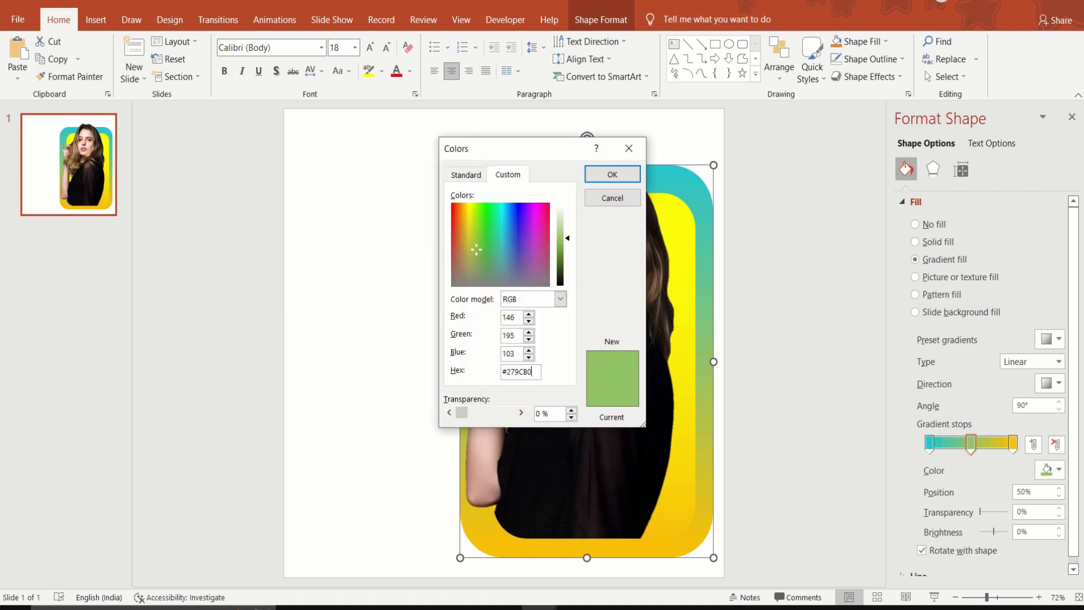
key(Return)
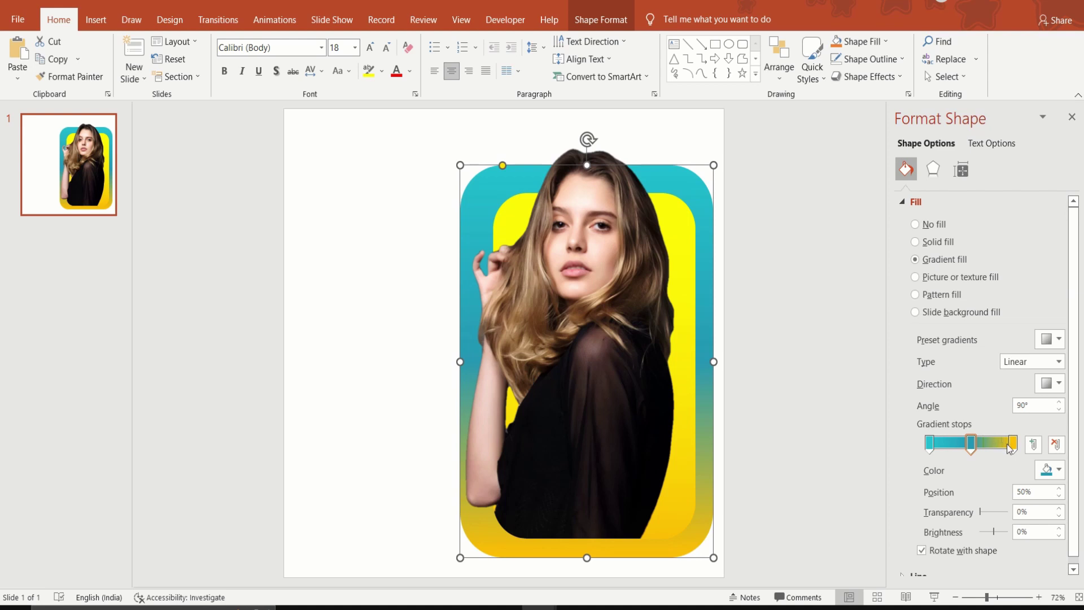
Remove the extra 92% gradient stop and colour the last stop blue
click(1051, 446)
click(1013, 446)
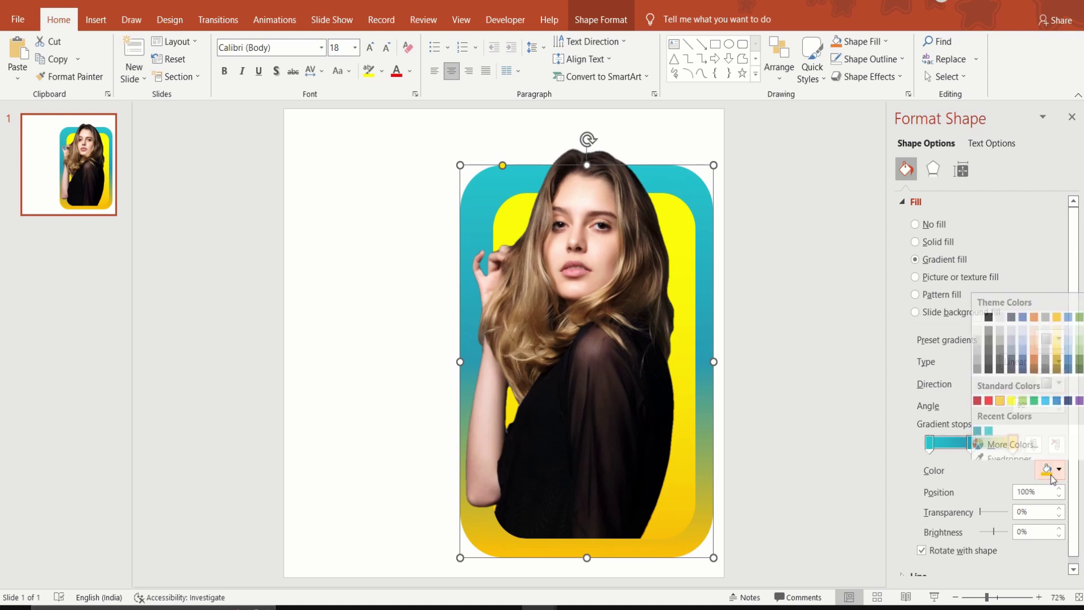
click(1058, 469)
click(1008, 438)
text(#424CAD)
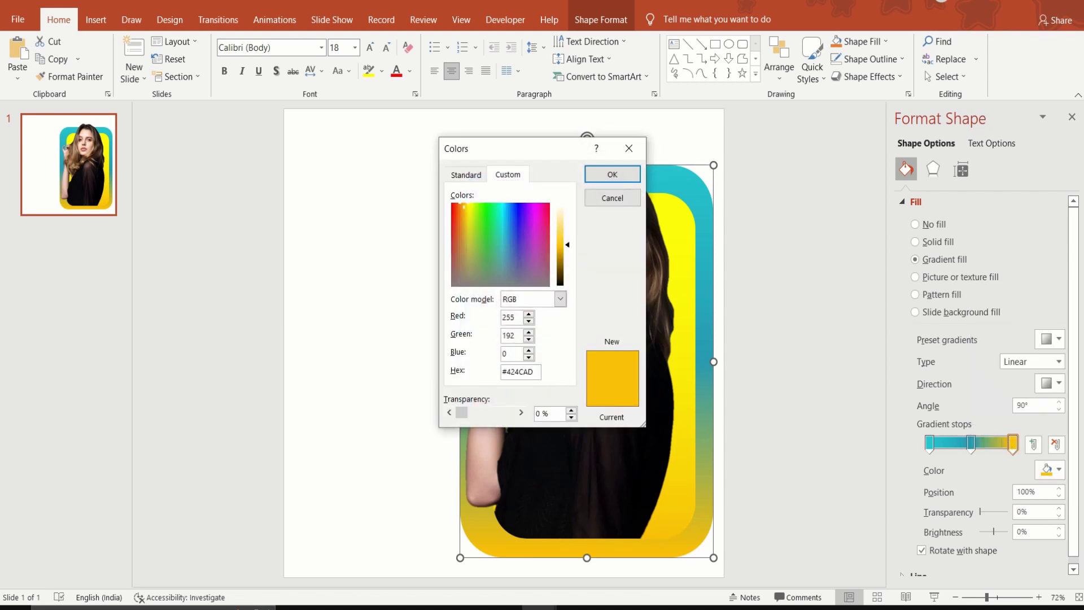
key(Return)
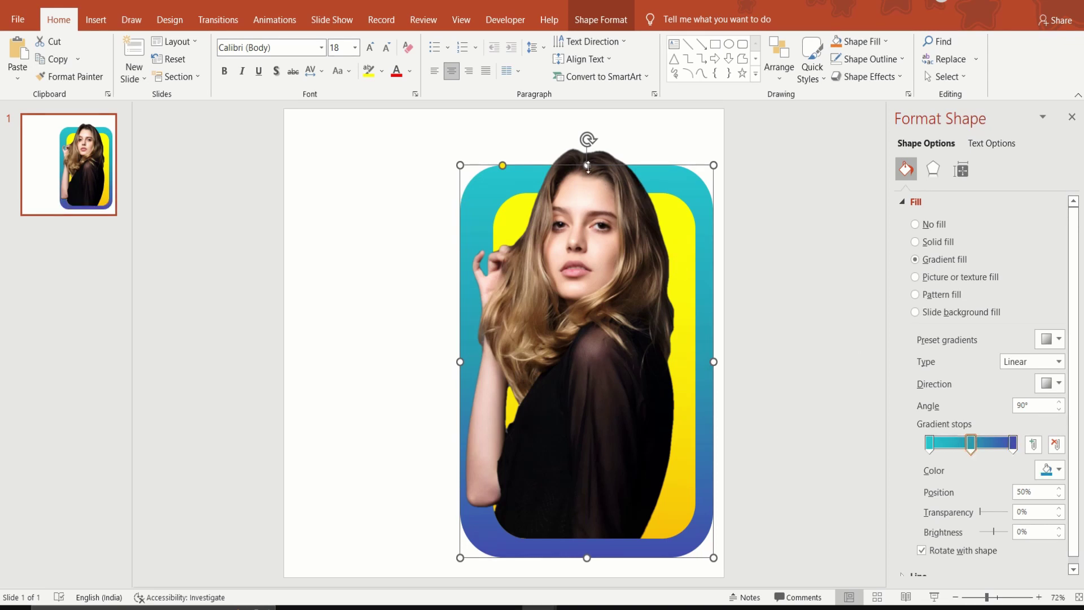
Nudge the frame down, narrow it slightly, set gradient angle to 135°, and duplicate it over the photo
drag(588, 165, 587, 180)
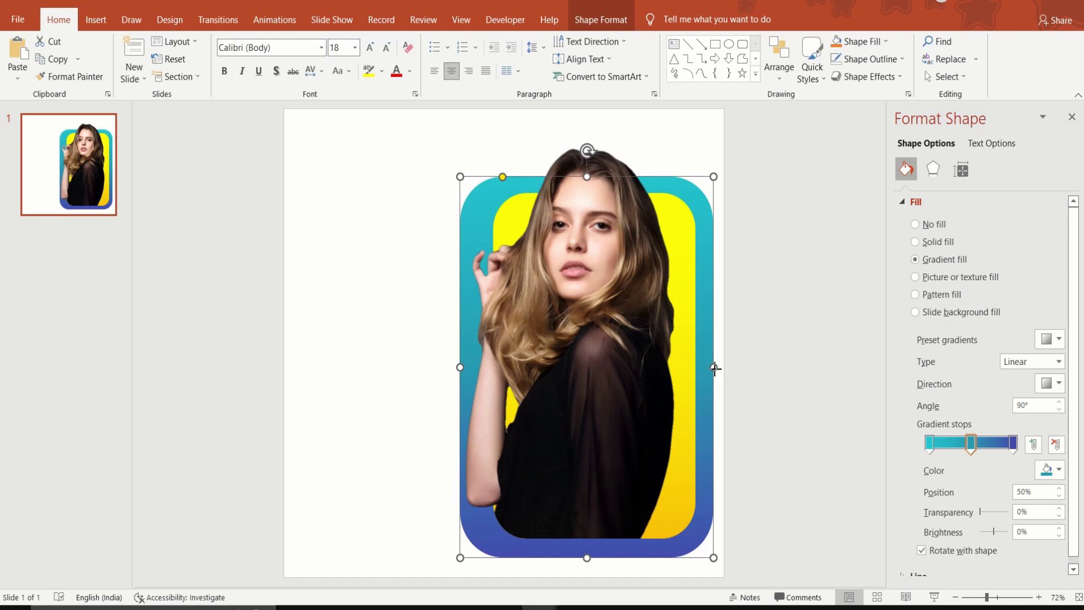
drag(714, 368, 708, 368)
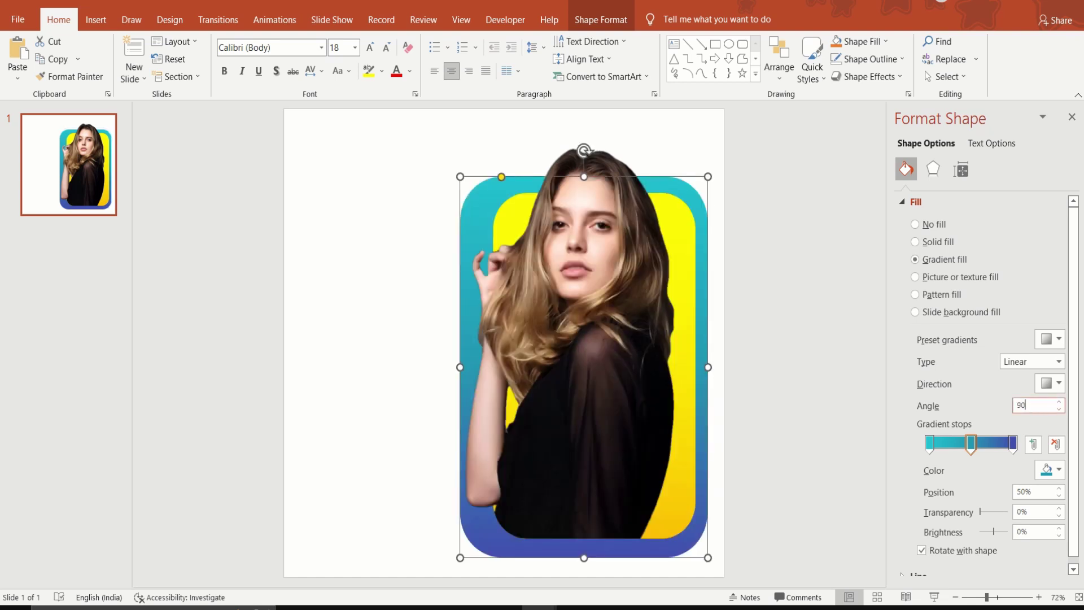
key(BackSpace)
key(BackSpace)
text(135)
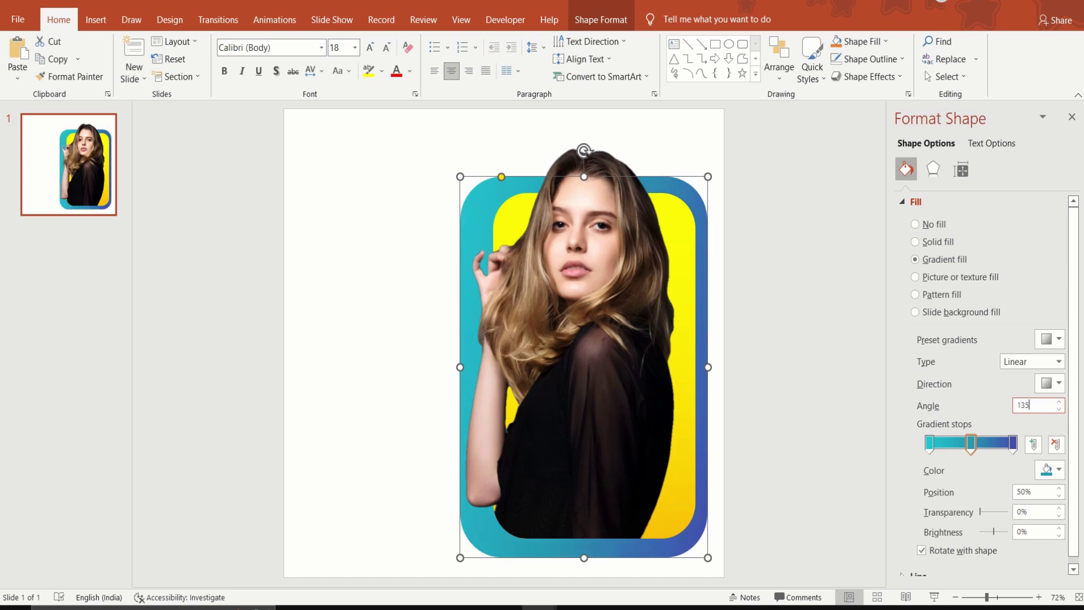
key(Return)
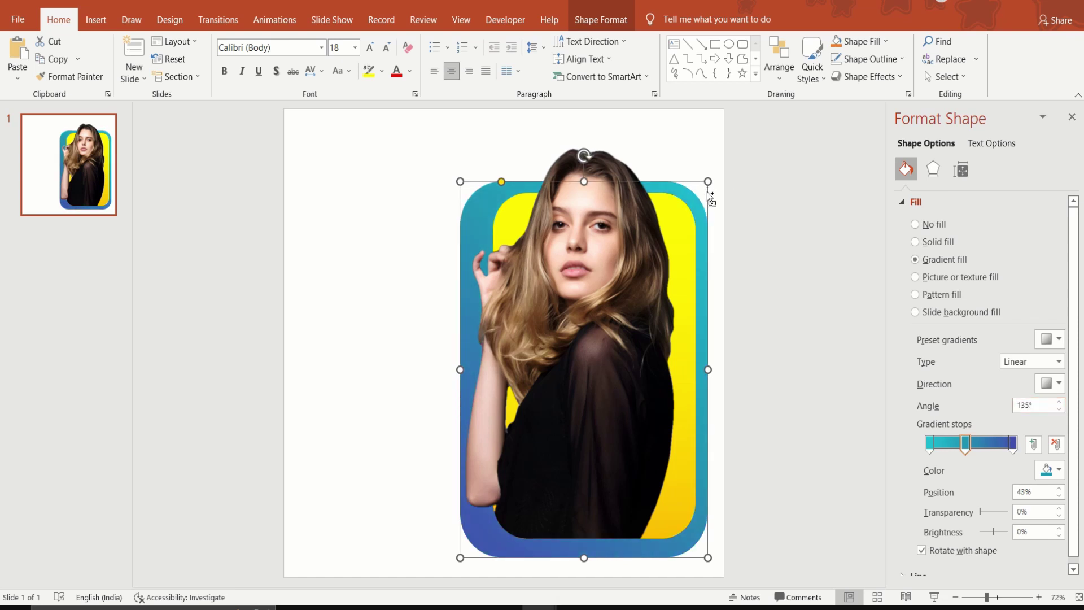
drag(710, 197, 715, 194)
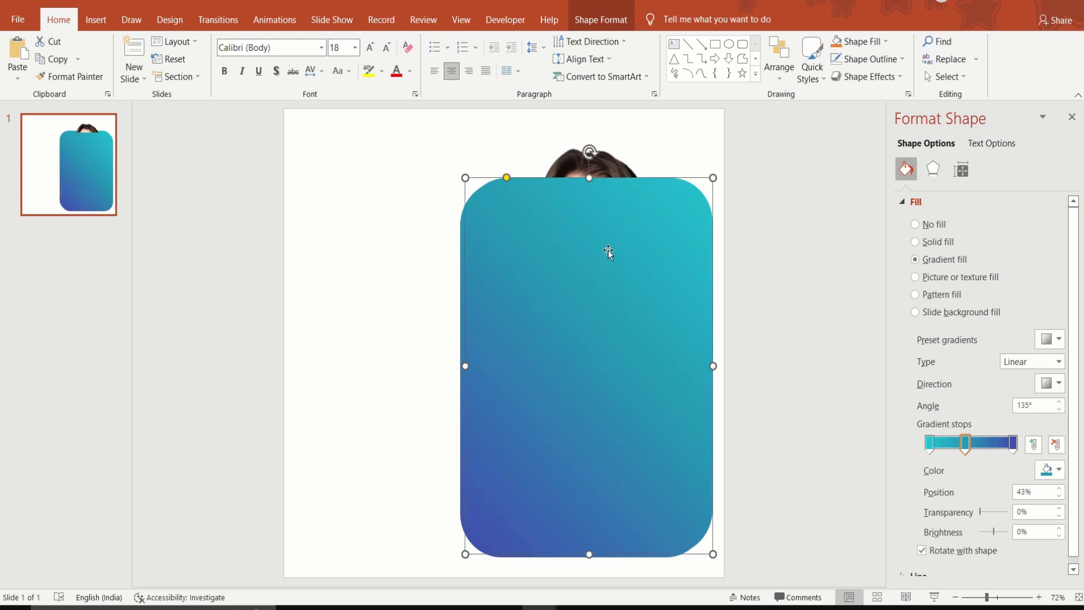
Enlarge the copied frame on all sides and send it to the back
drag(713, 177, 724, 176)
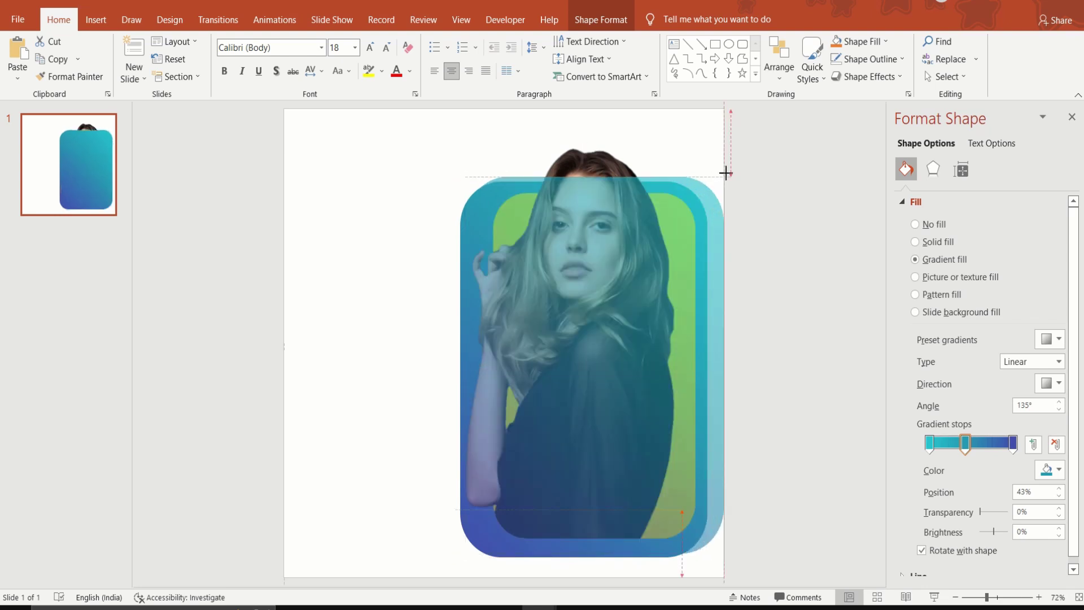
drag(464, 552, 428, 572)
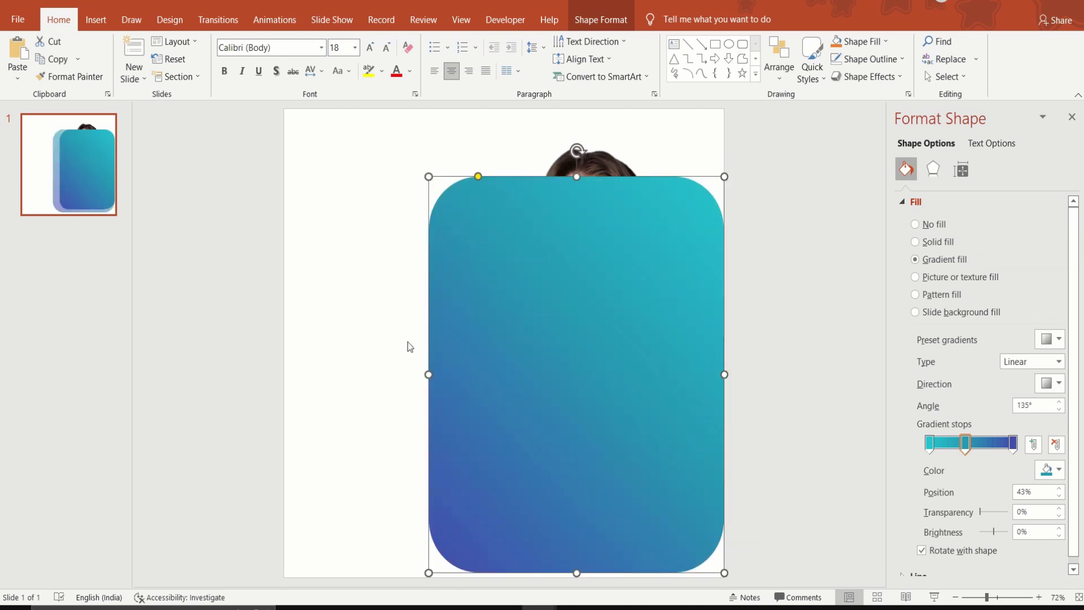
drag(428, 373, 429, 374)
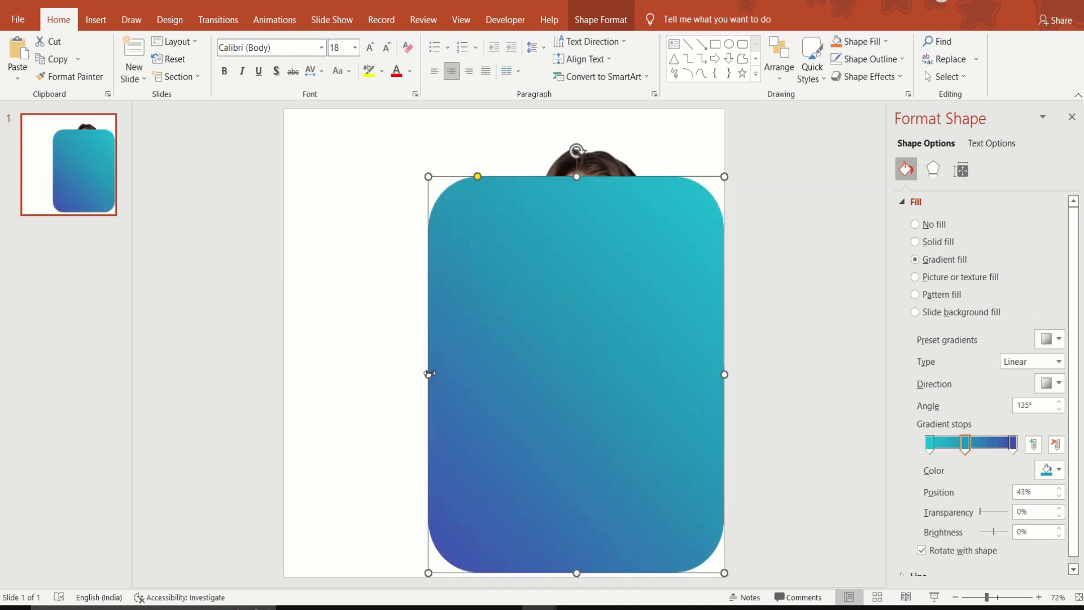
drag(576, 176, 576, 168)
right_click(533, 270)
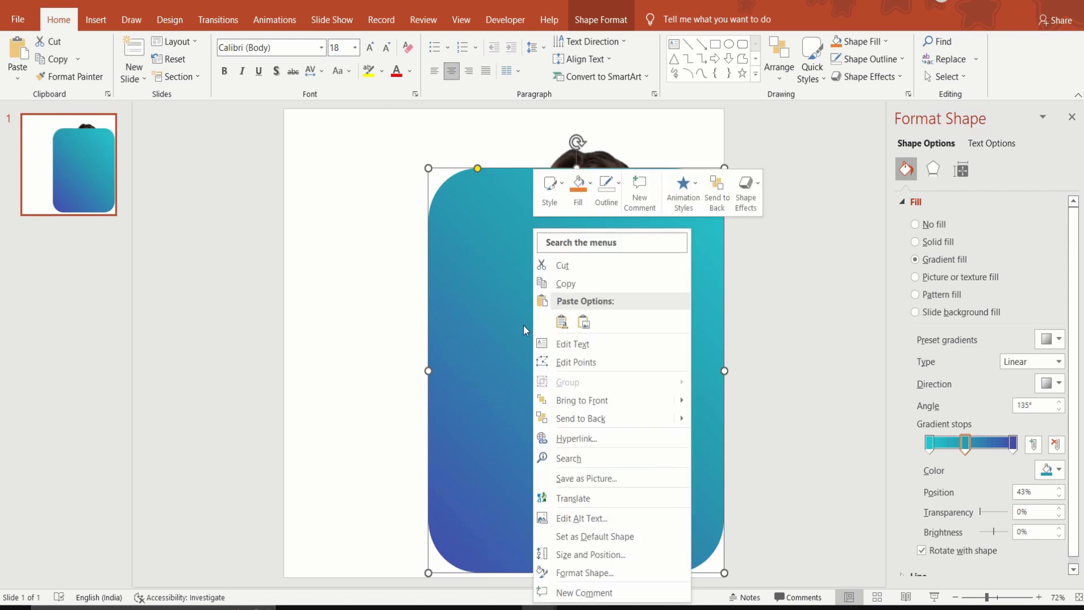
click(581, 418)
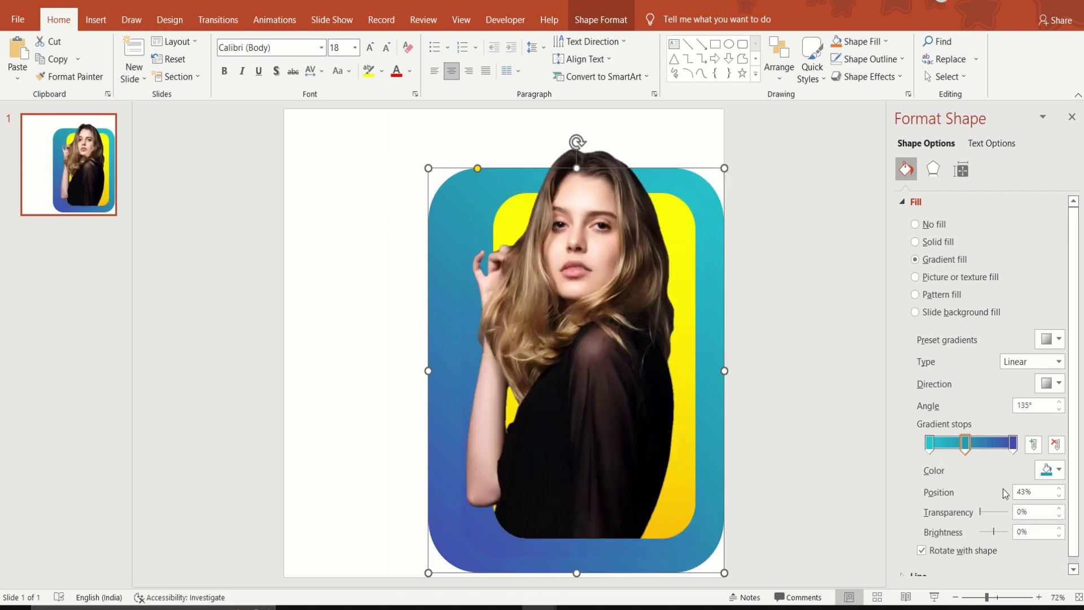
Lighten the first and middle gradient stops to brighter teal shades
click(929, 444)
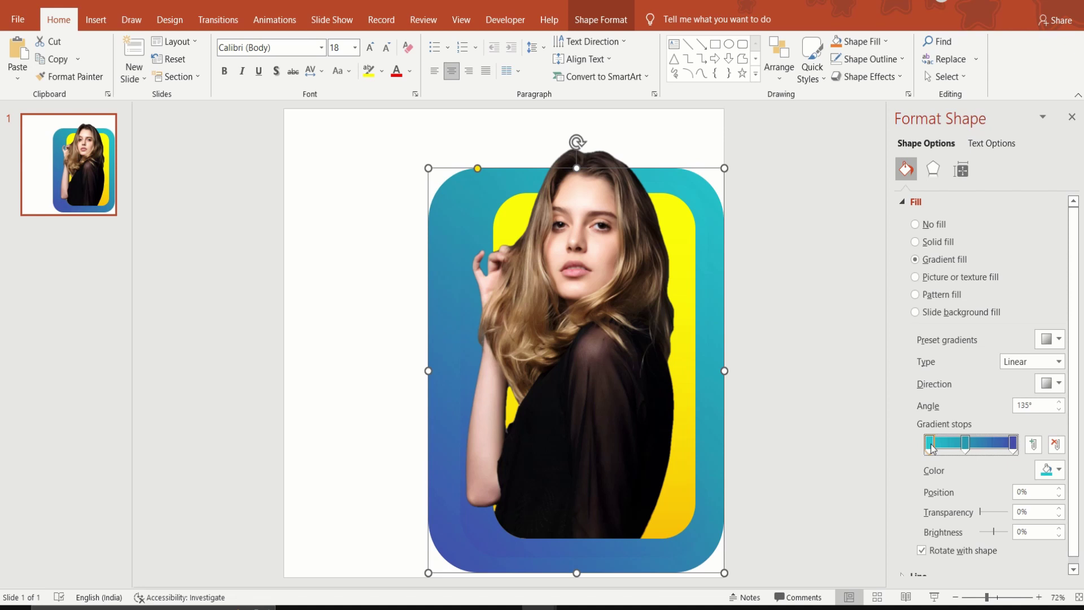
click(1051, 470)
click(1007, 438)
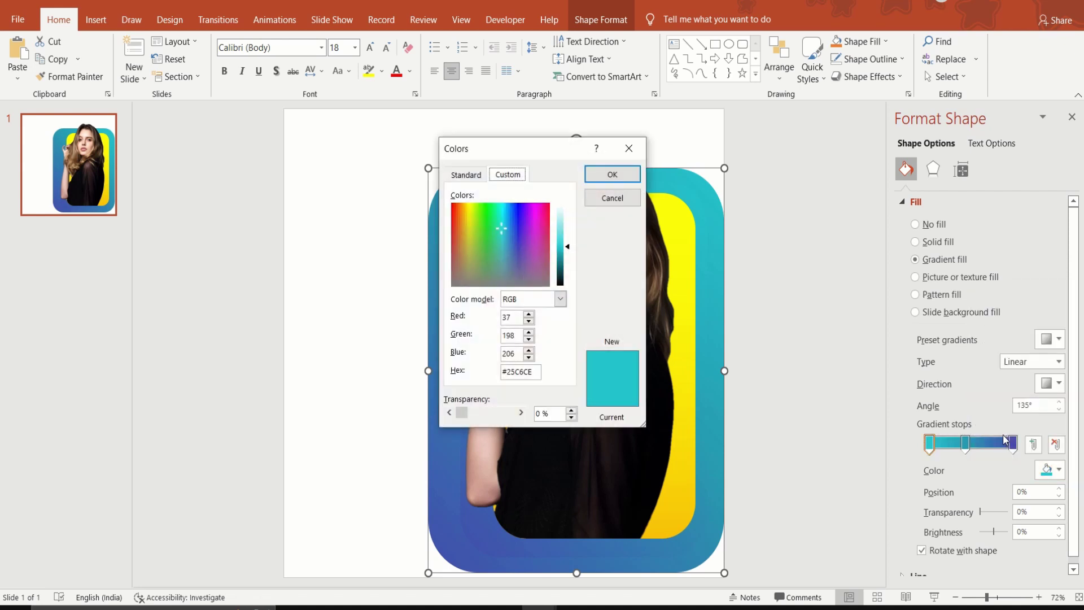
drag(569, 252, 569, 248)
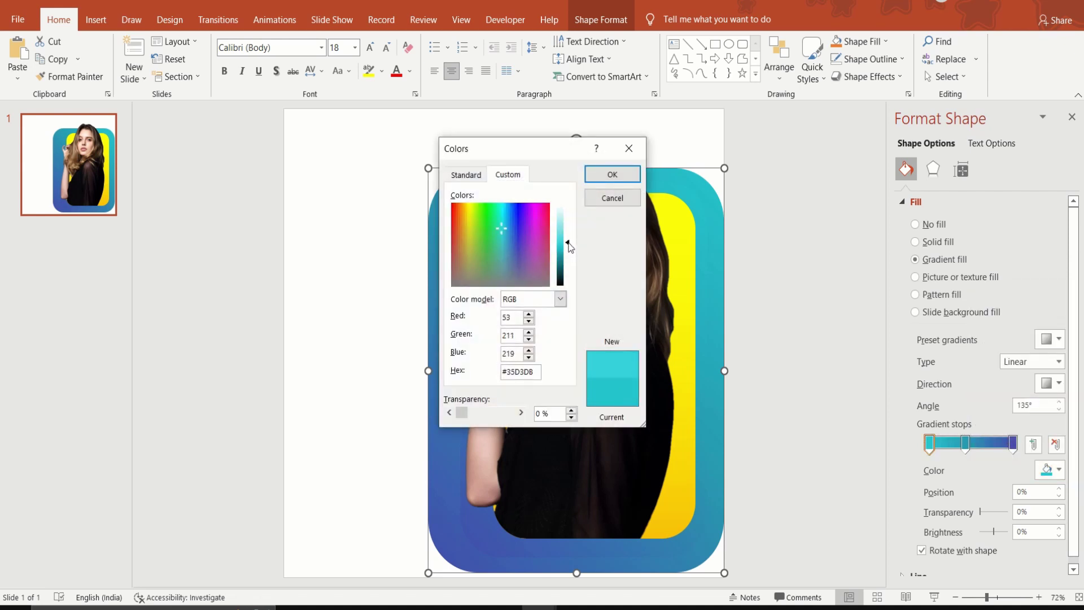
click(619, 176)
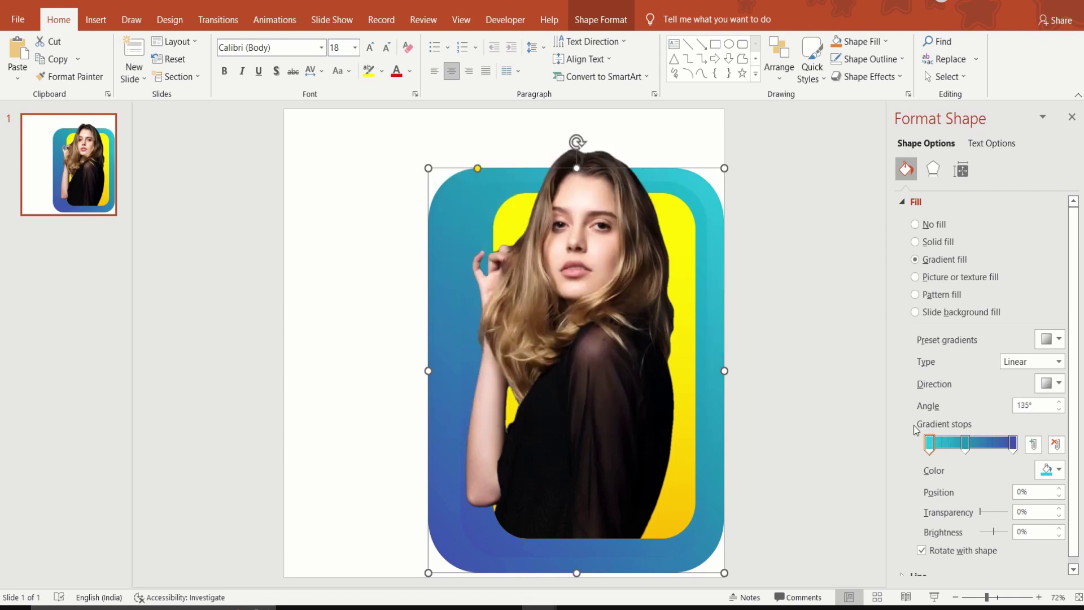
click(966, 443)
click(1051, 469)
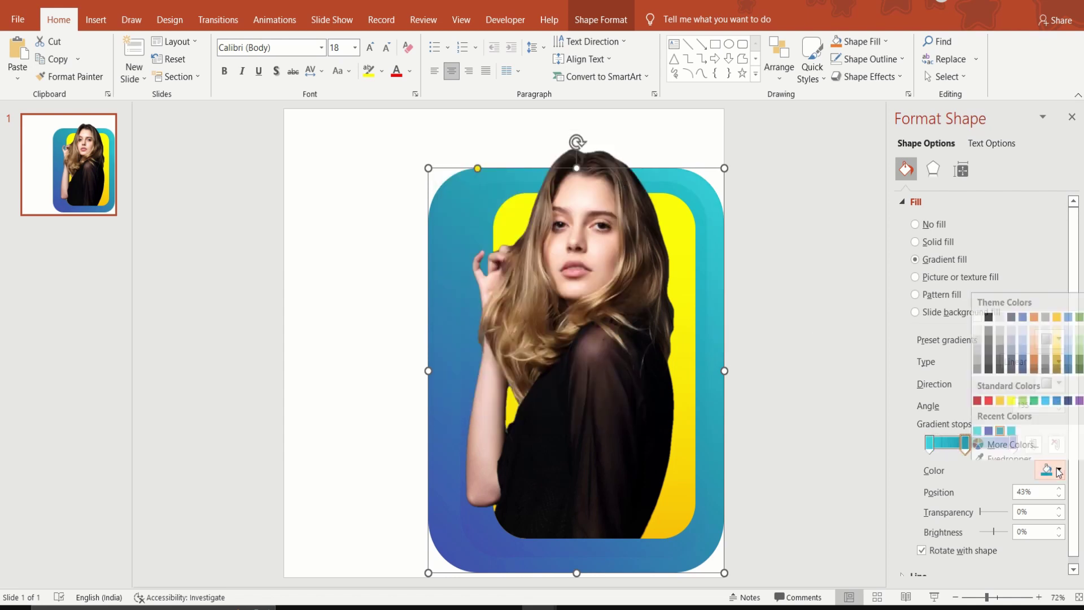
click(1004, 439)
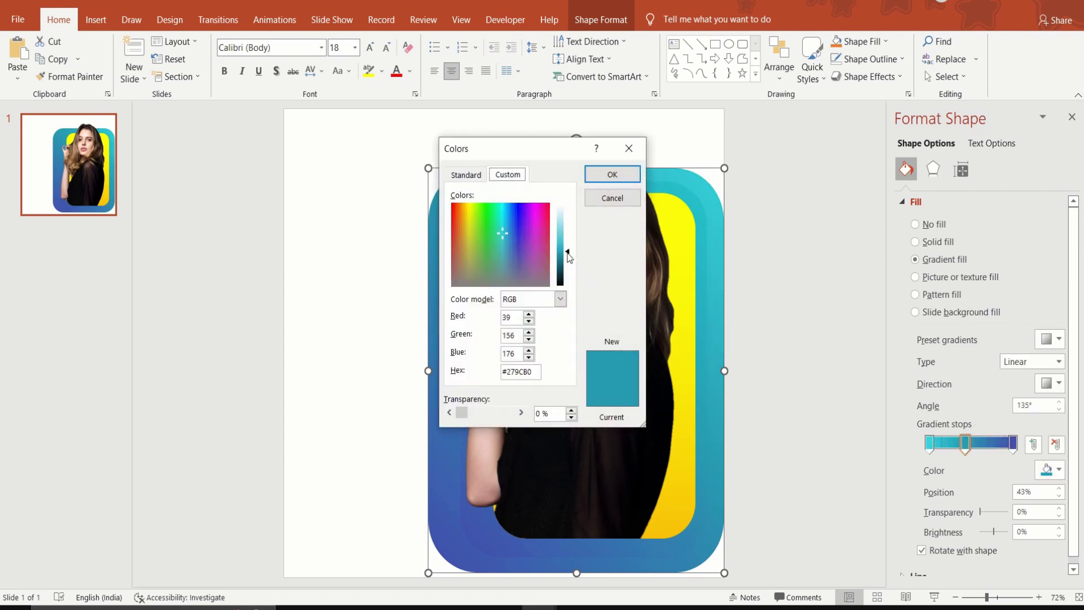
drag(568, 252, 567, 247)
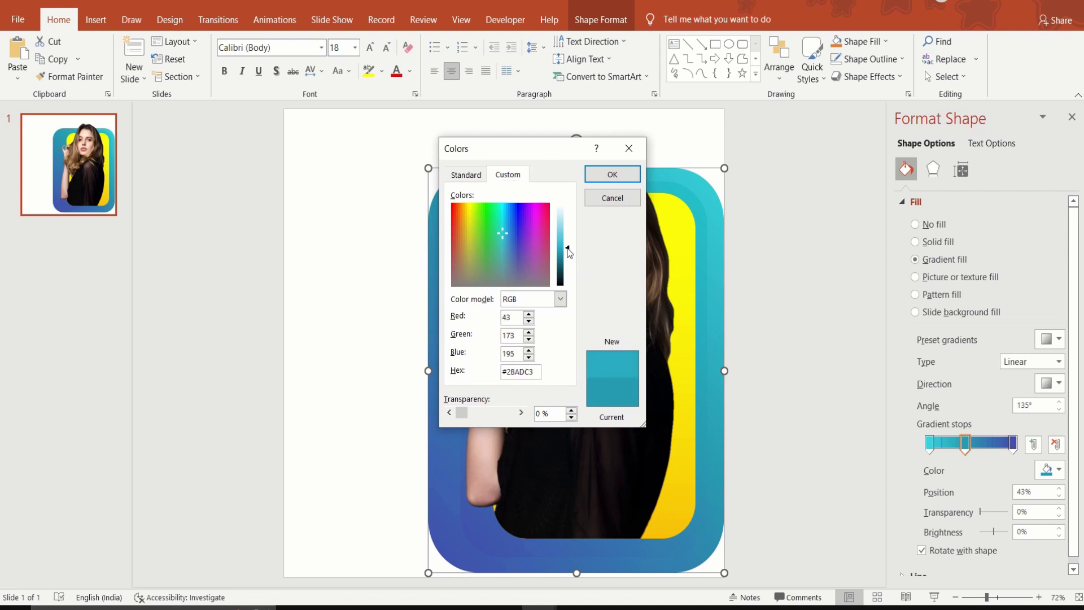
click(614, 175)
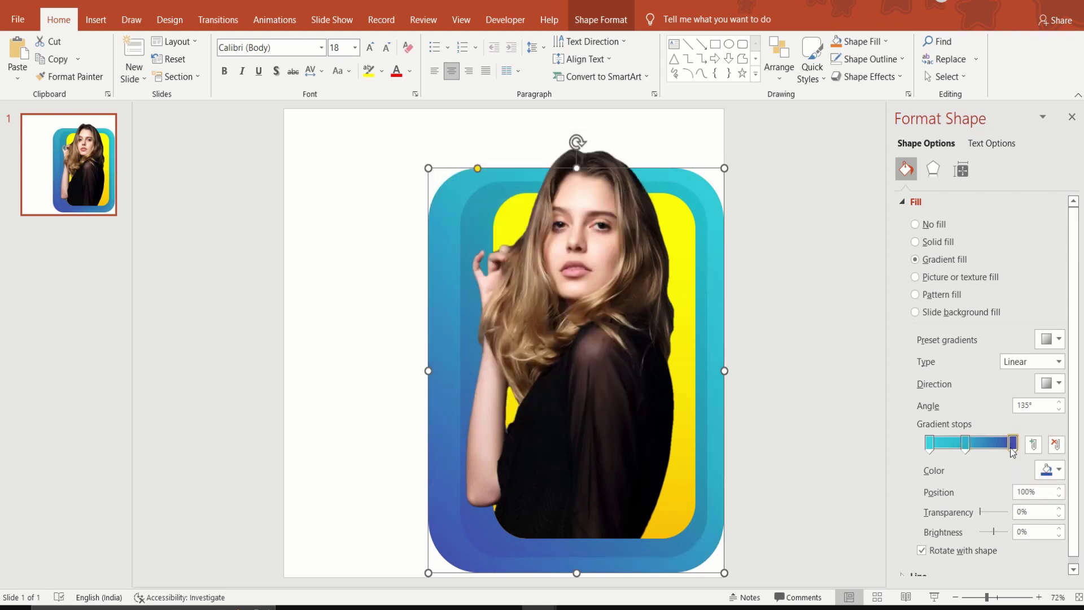
Set the last gradient stop to blue #444EB2, then reselect the outer frame
click(1058, 469)
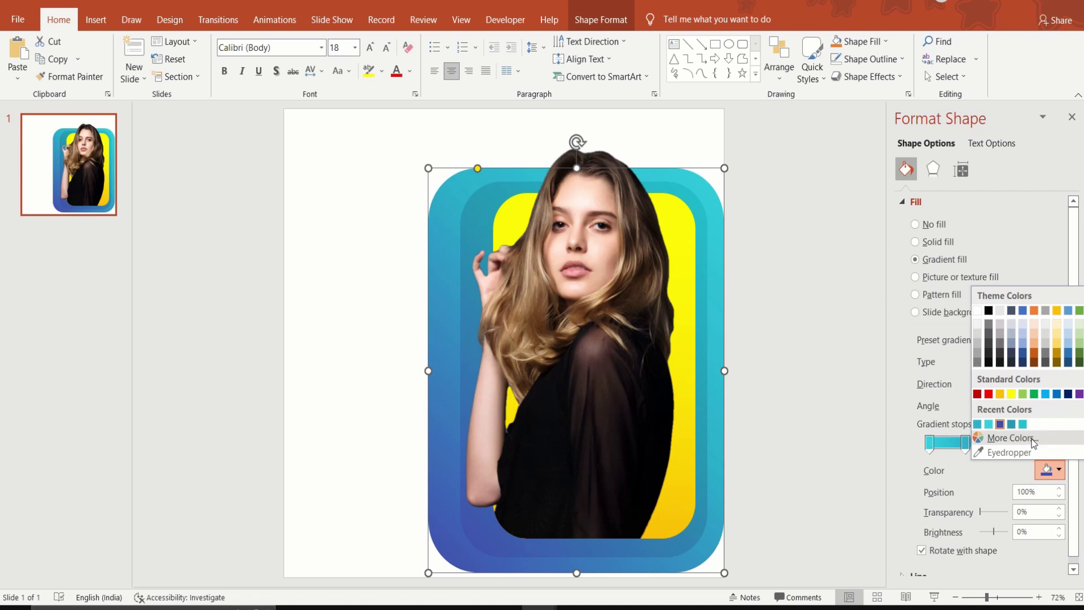
click(1003, 439)
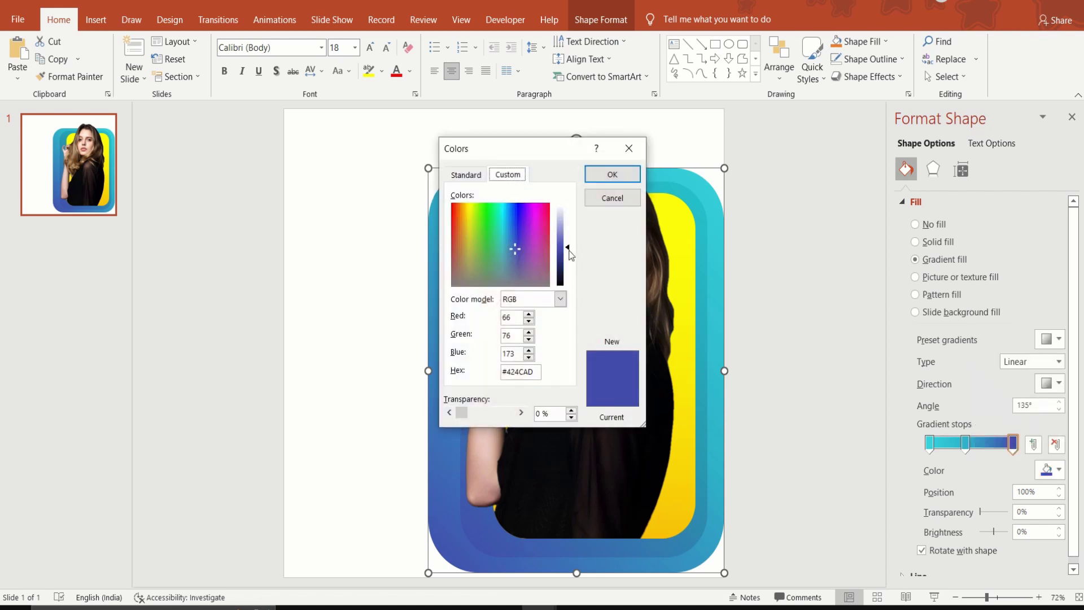
click(612, 175)
click(805, 274)
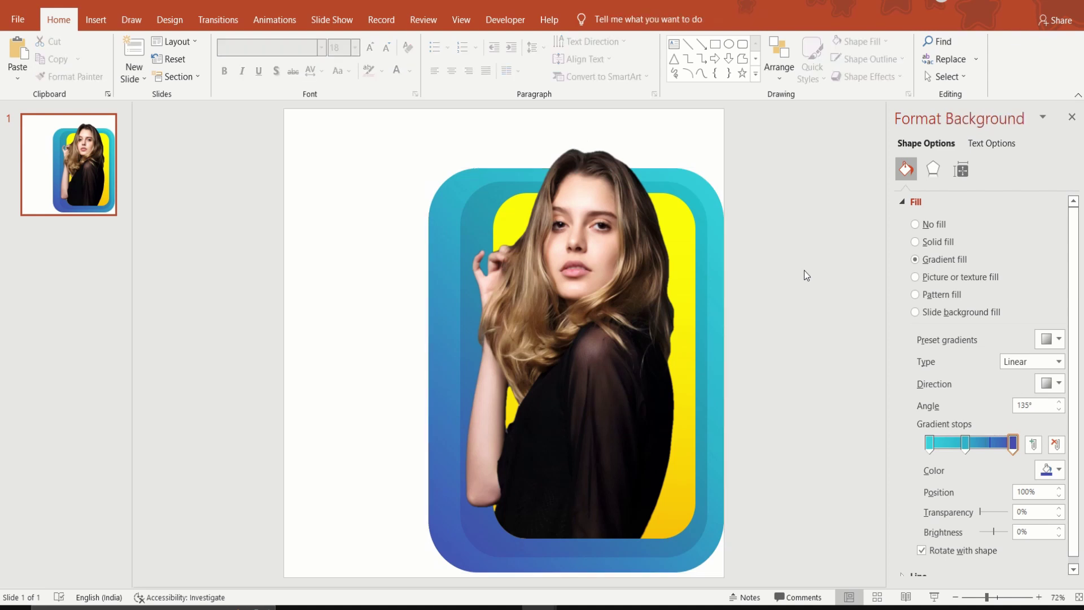
click(435, 249)
Duplicate the outer frame, align it, enlarge it left and upward, and send it to the back
key(ctrl+shift+bracketright)
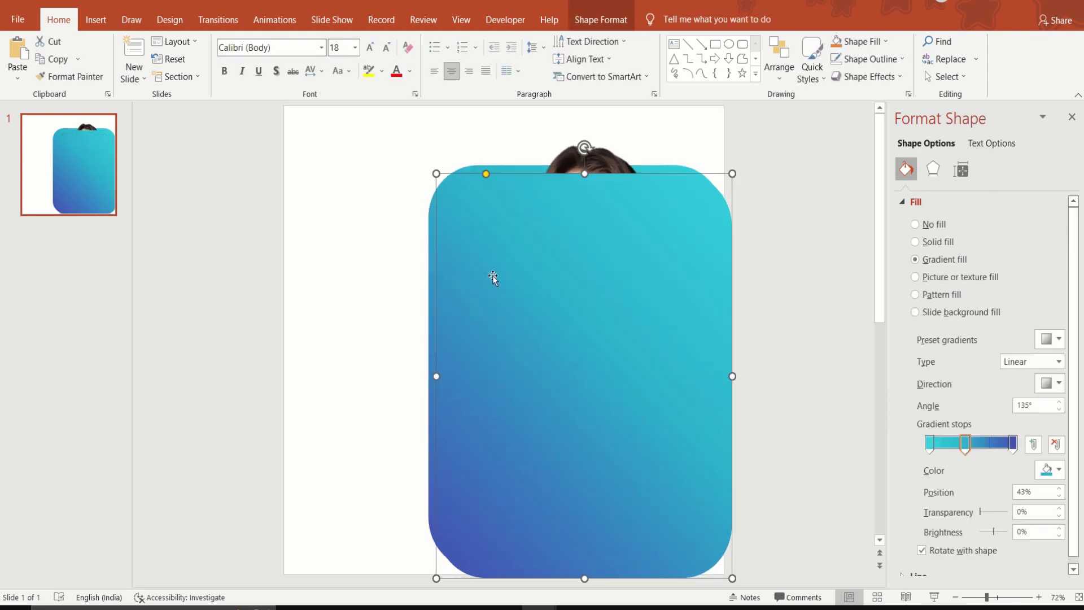
drag(434, 248, 427, 242)
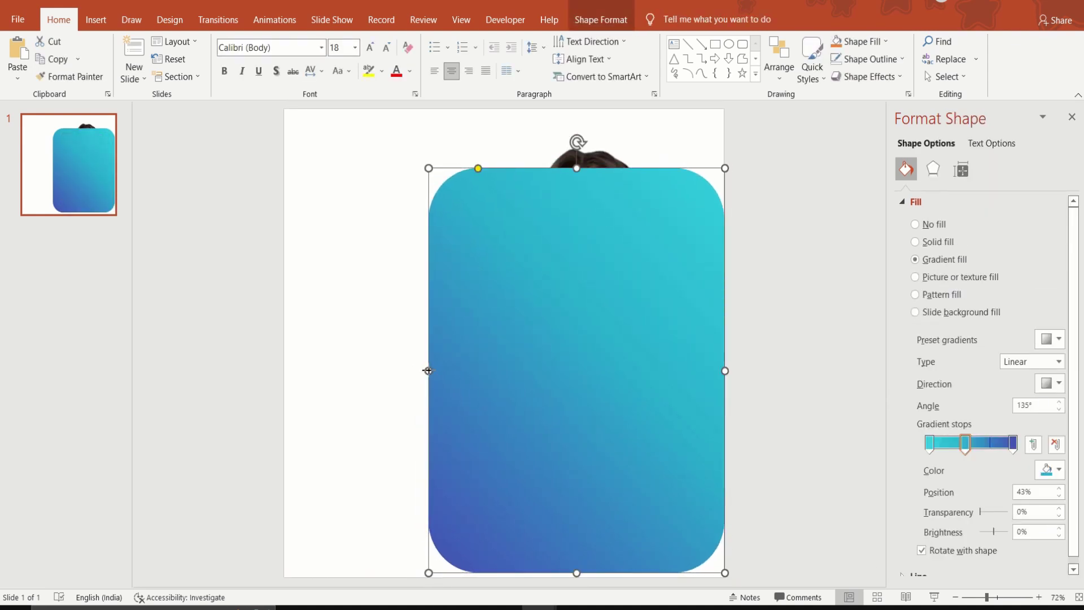
drag(428, 370, 395, 370)
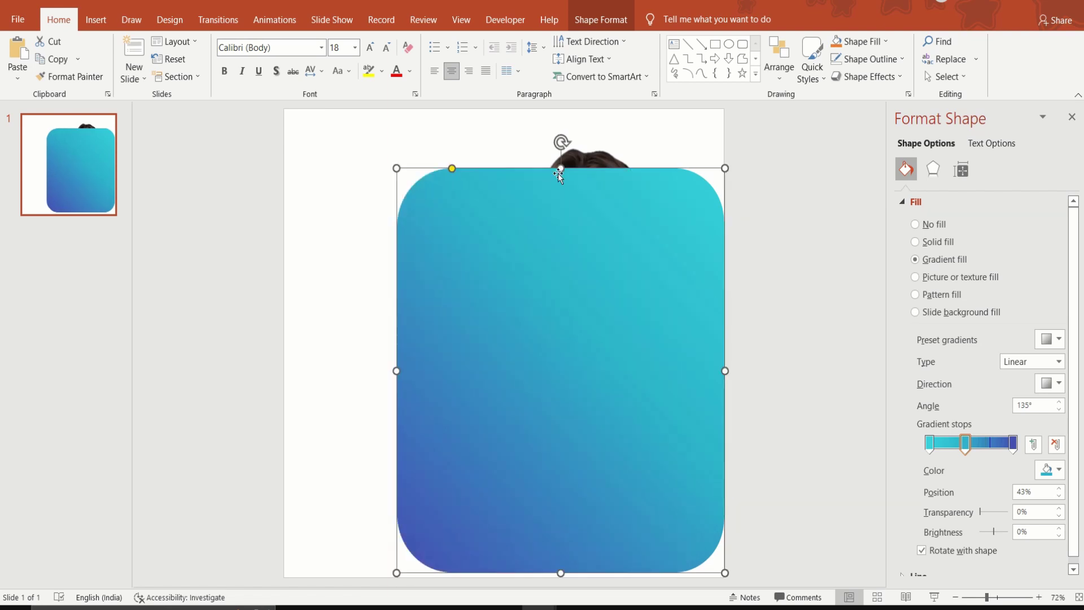
drag(560, 168, 560, 154)
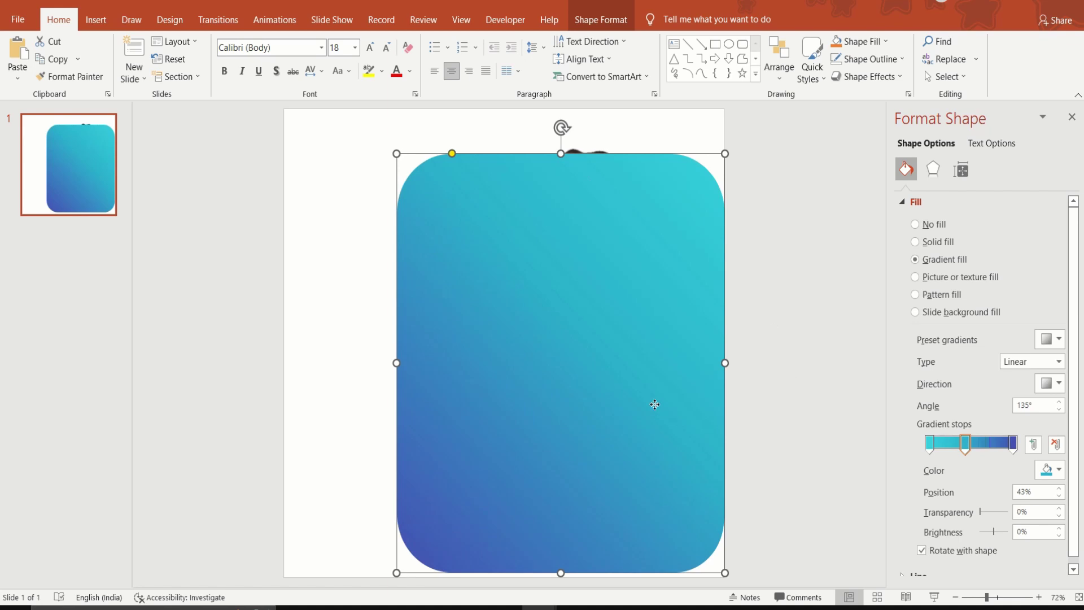
right_click(654, 404)
click(724, 220)
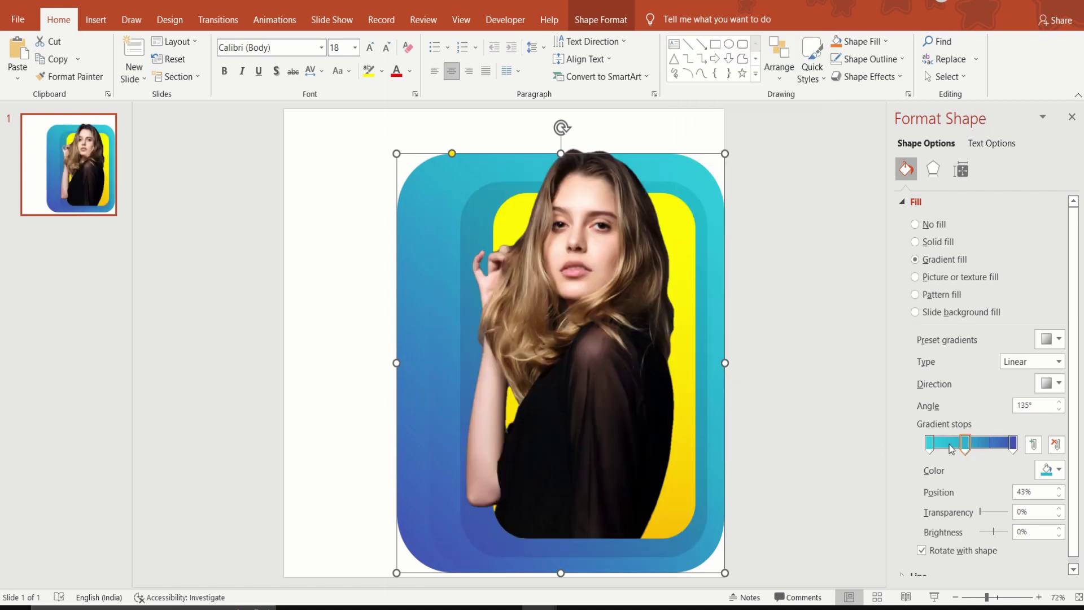
Recolour the three gradient stops from light teal #4DD8DF to deep blue #4A55BA
click(1051, 470)
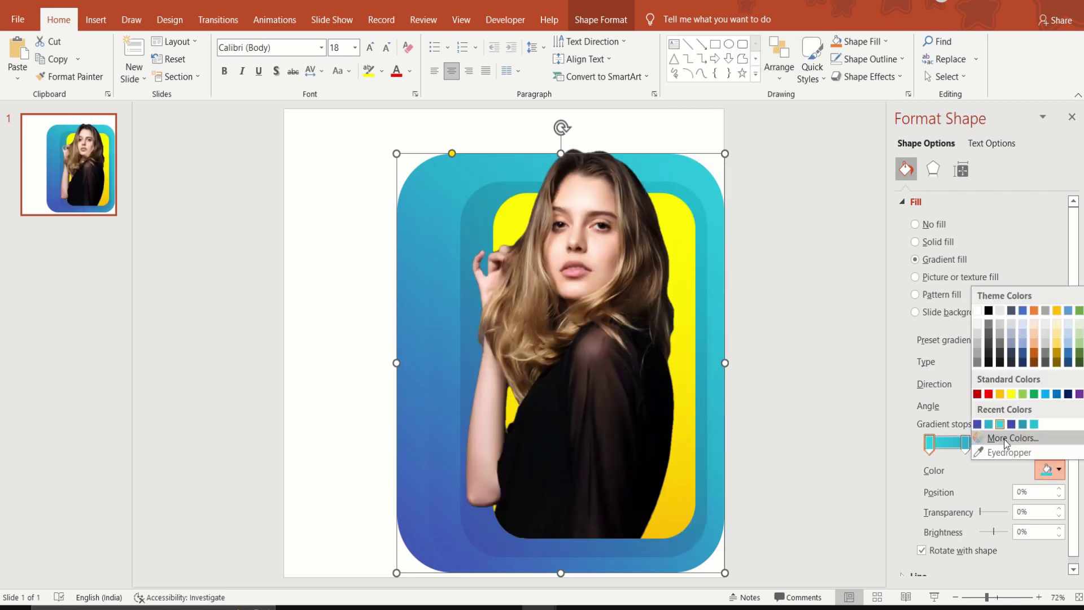
click(1002, 436)
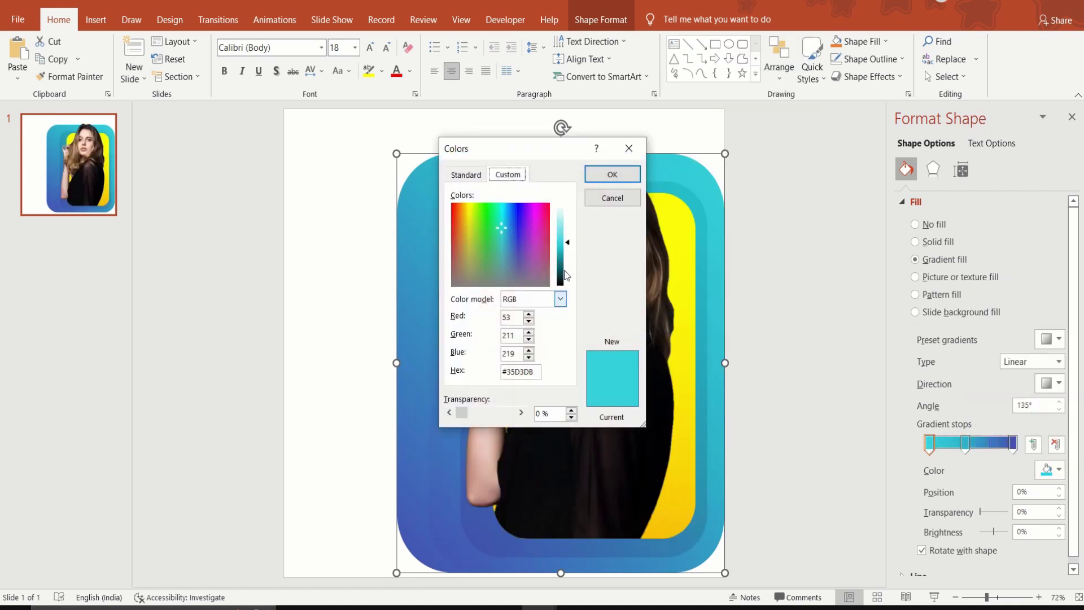
click(612, 174)
click(966, 444)
click(1051, 469)
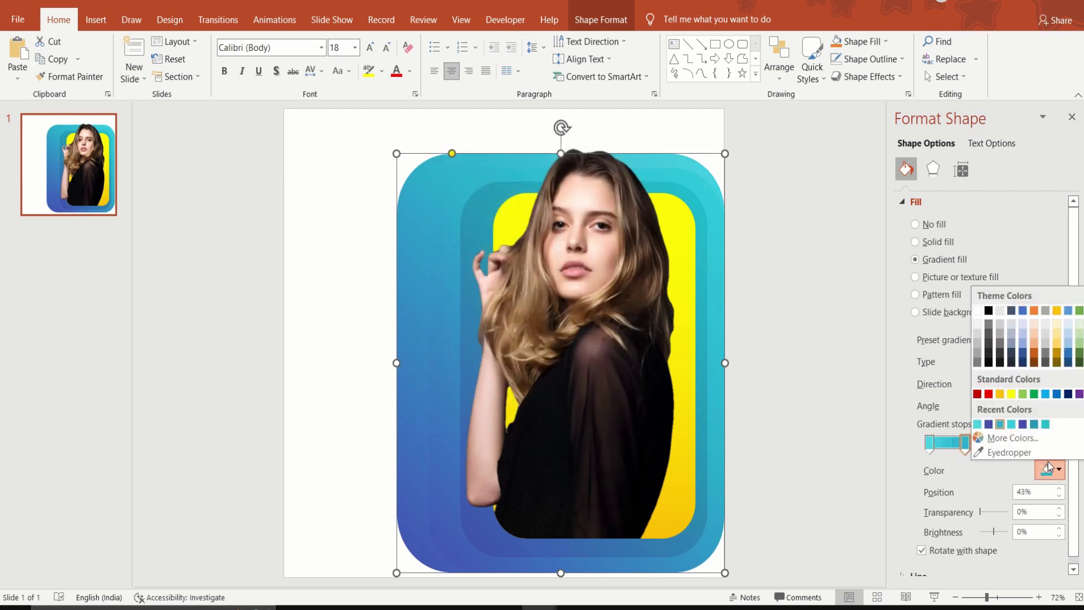
click(1003, 436)
click(614, 175)
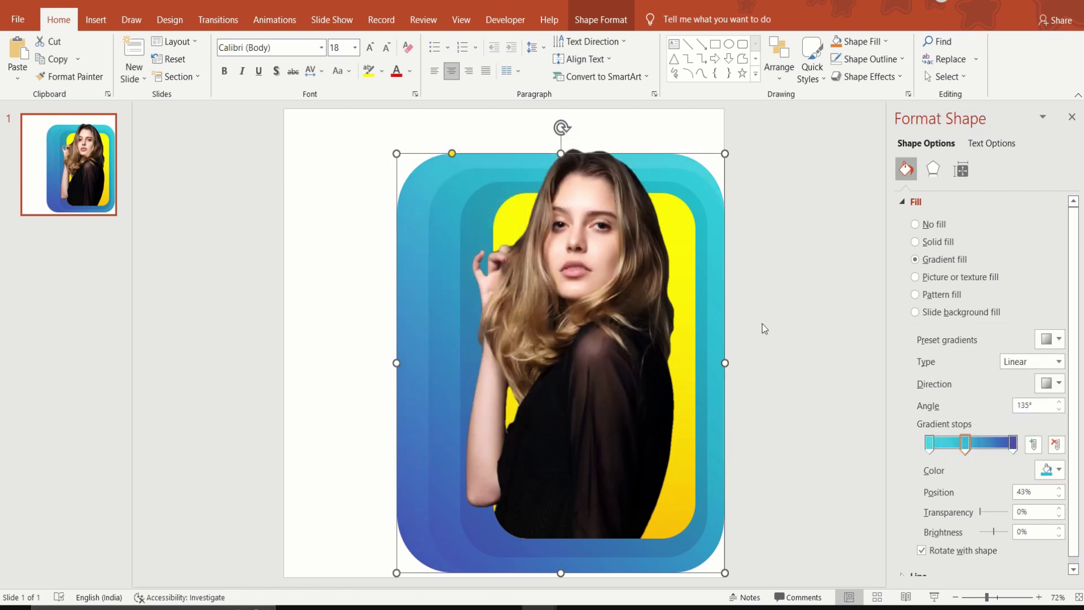
click(1051, 470)
click(1003, 437)
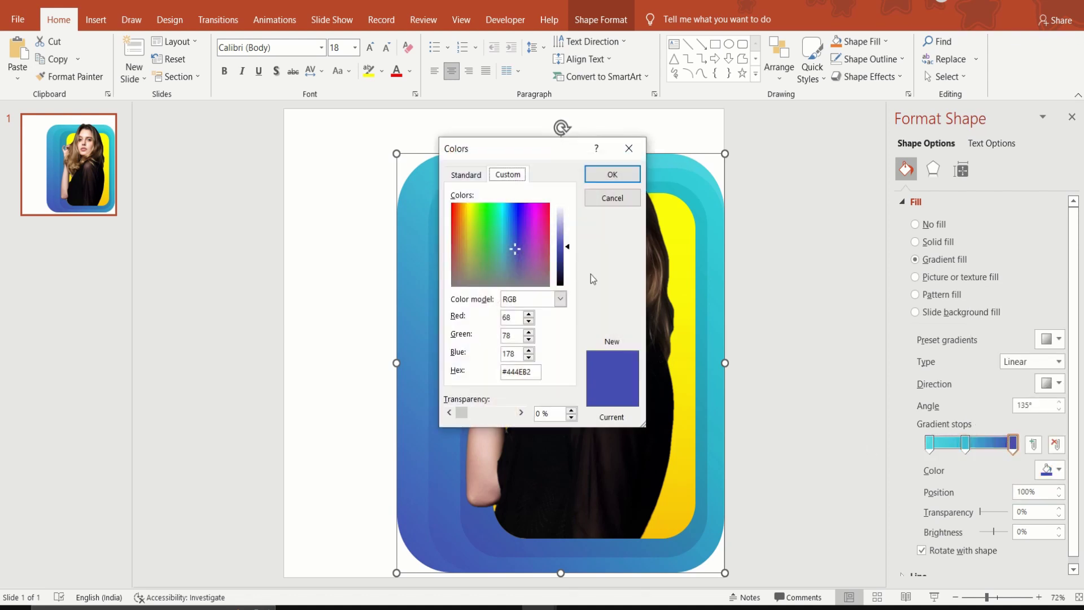
click(612, 174)
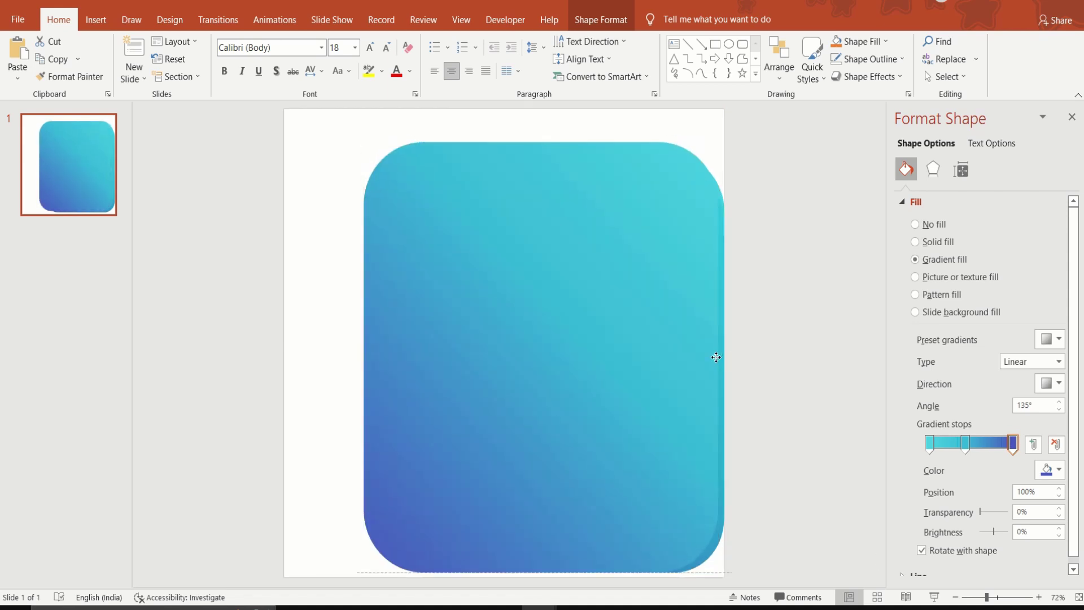
Widen the new gradient shape rightward and downward, then send it to the back
drag(727, 354, 751, 359)
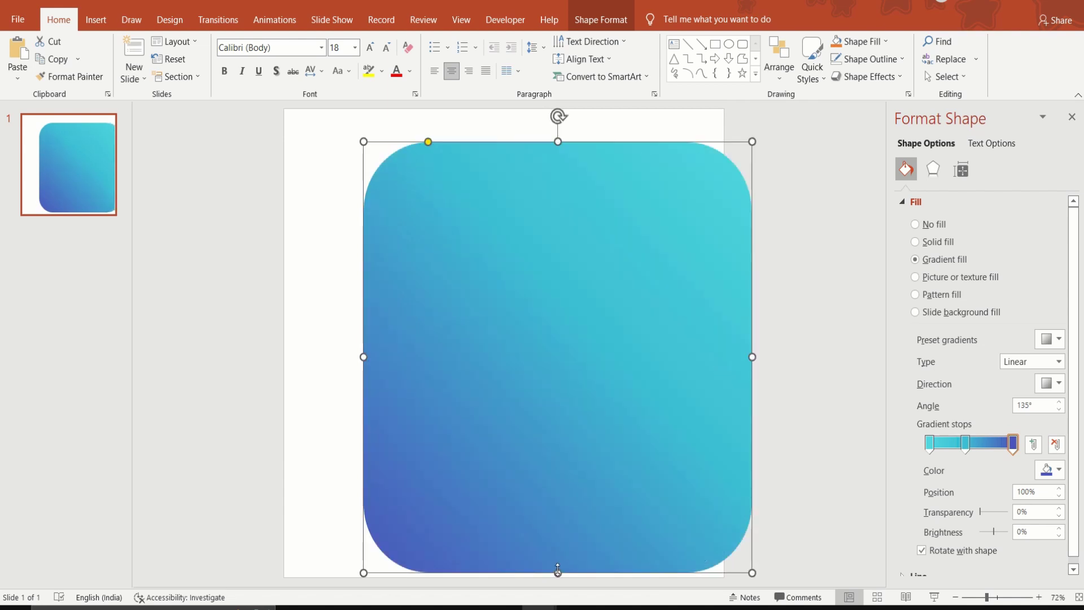
drag(557, 574, 561, 585)
right_click(624, 503)
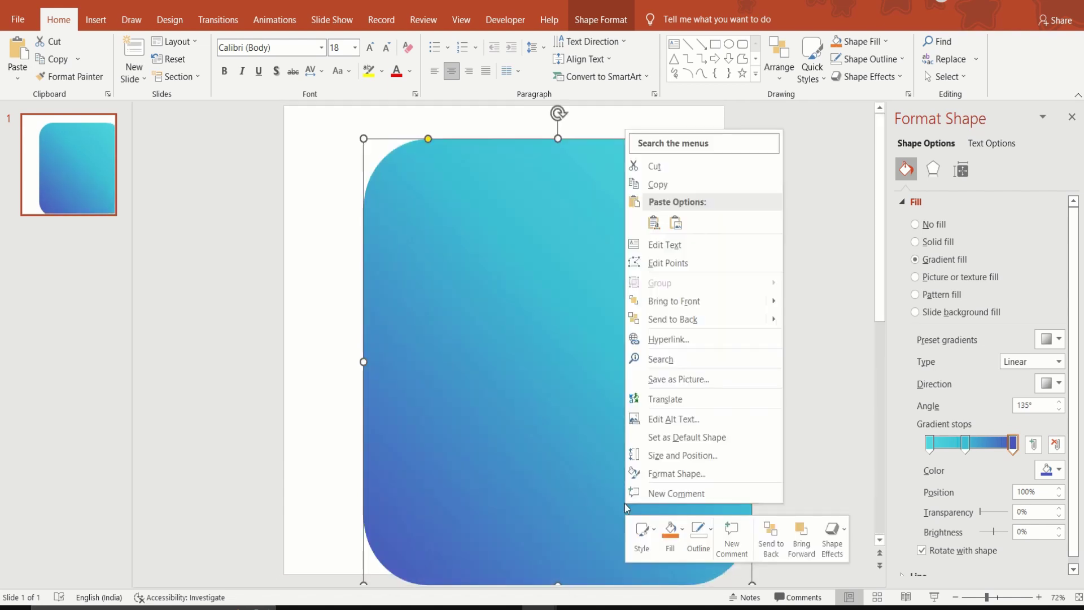
click(691, 319)
Lighten the first and middle gradient stops of the new layer
click(928, 443)
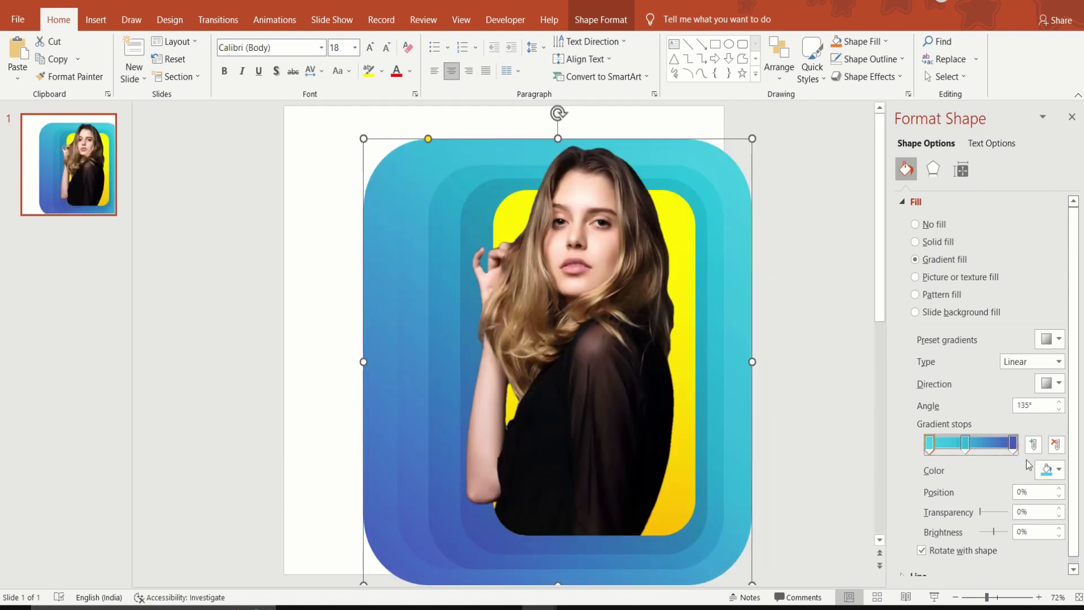
click(1058, 470)
click(988, 439)
drag(568, 238, 567, 234)
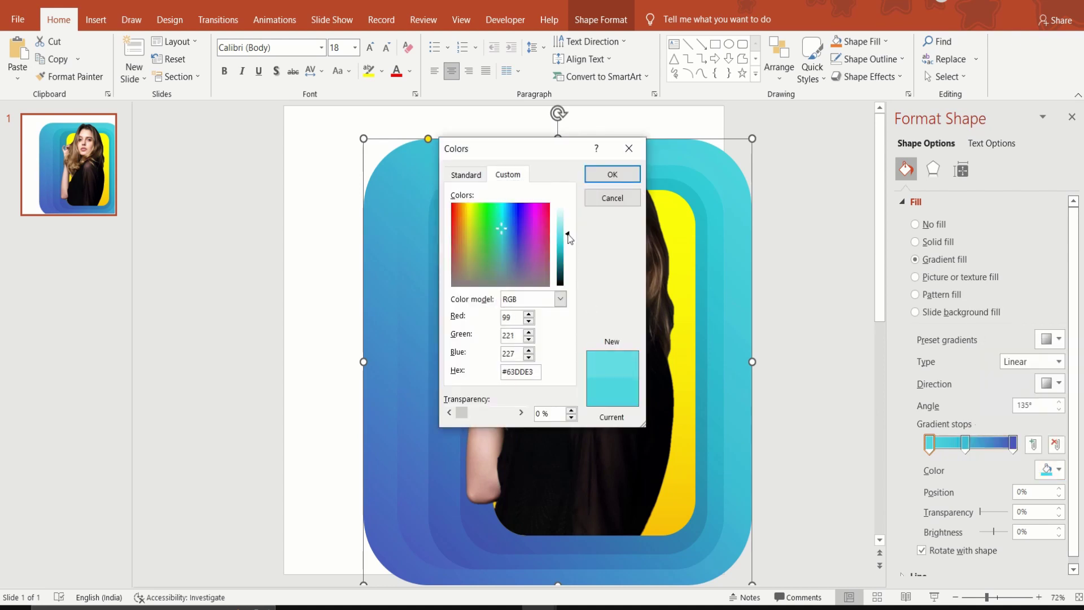
click(612, 174)
click(965, 443)
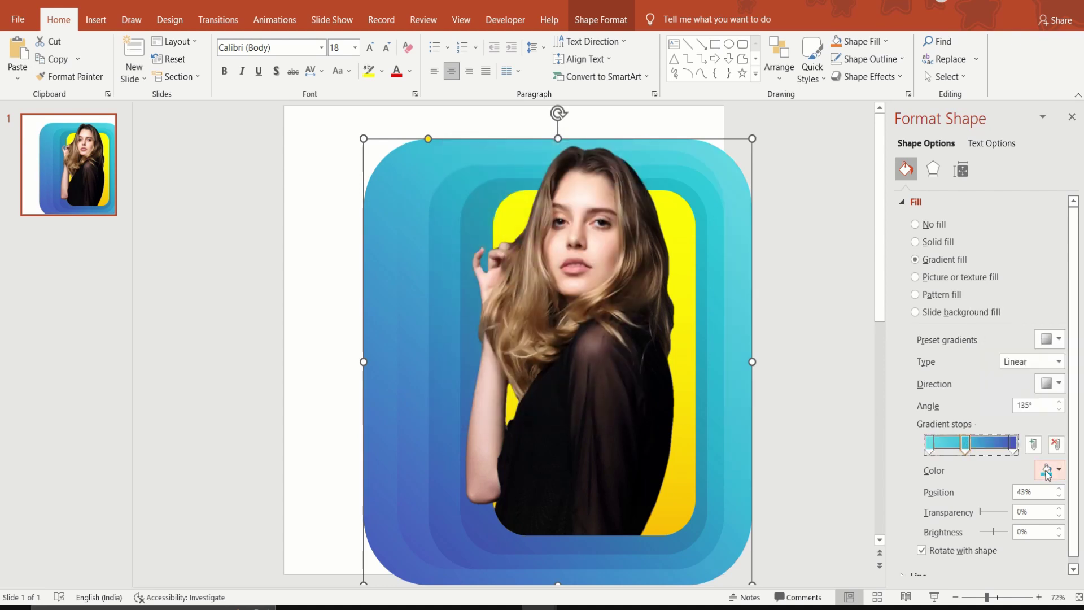
click(1058, 469)
click(1010, 438)
drag(568, 244, 568, 239)
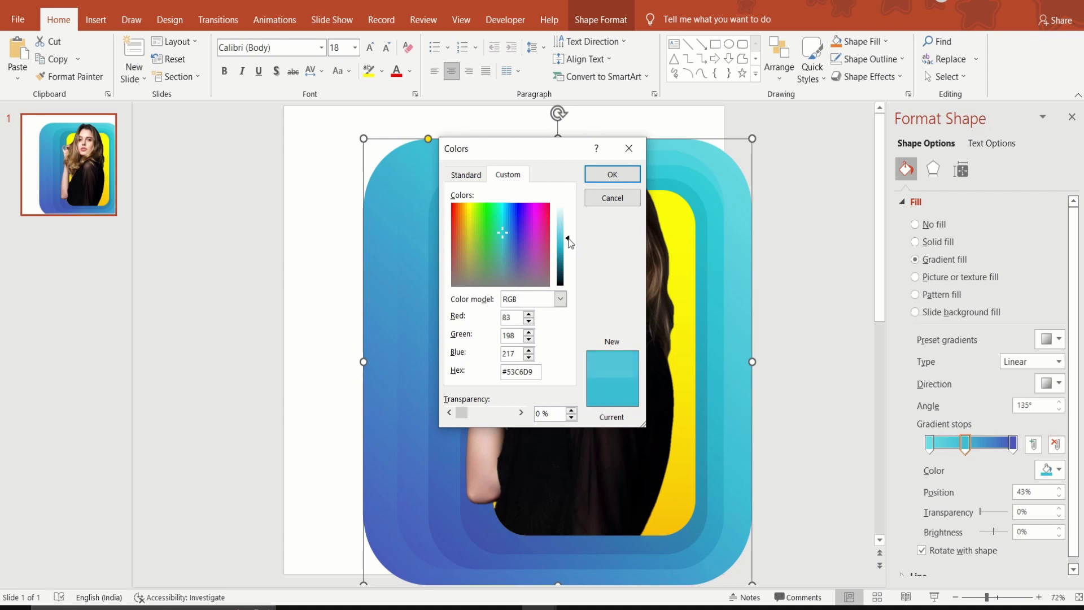
click(613, 174)
Lighten the last gradient stop to #616AC3 and deselect to review the layers
click(1012, 443)
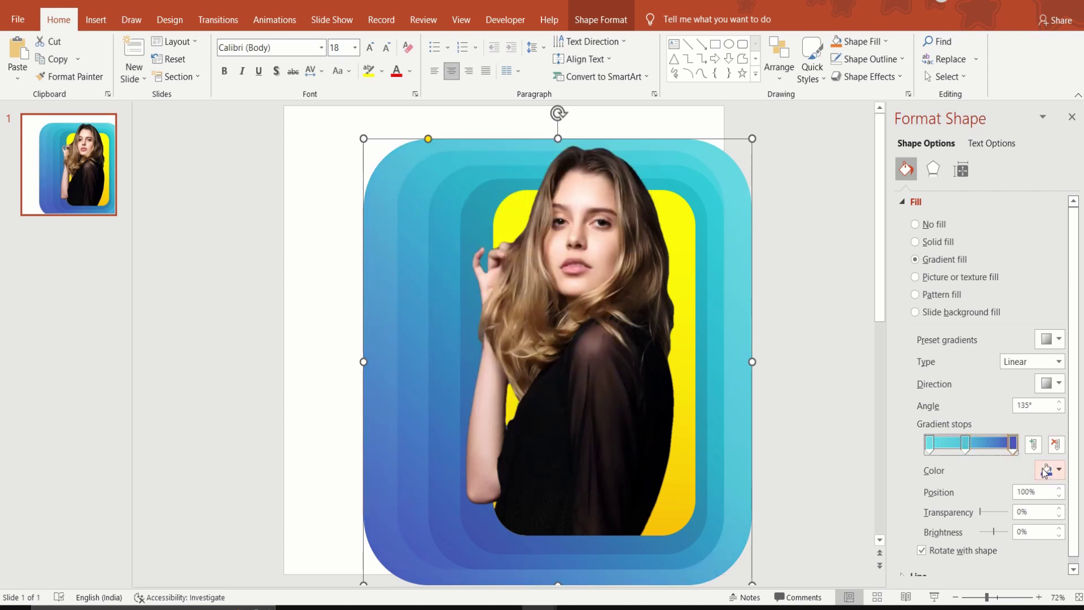
click(1058, 470)
click(1005, 438)
drag(569, 249, 567, 240)
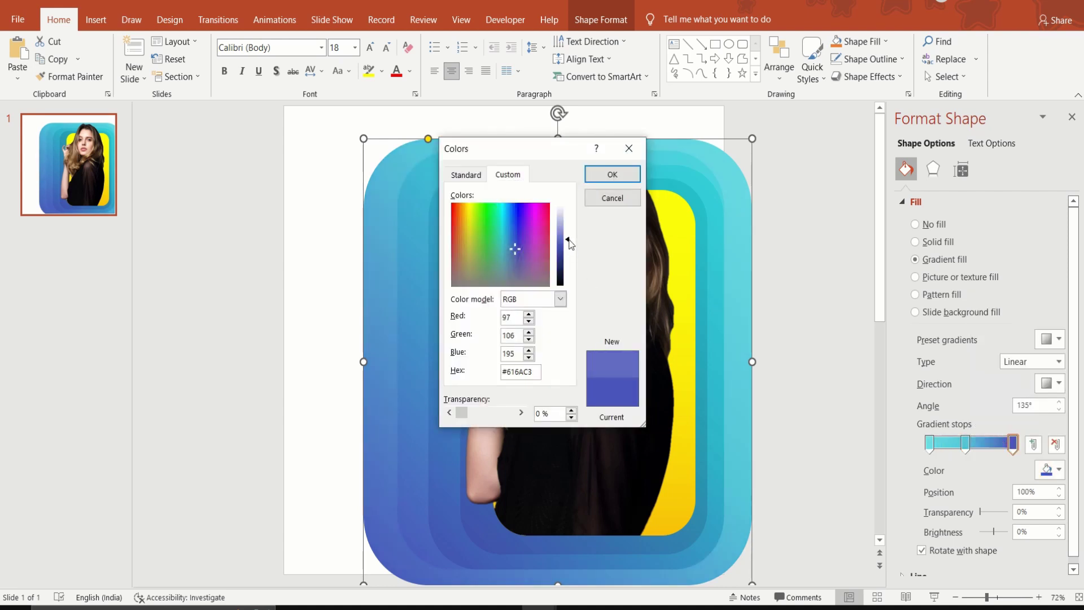
click(613, 174)
click(783, 296)
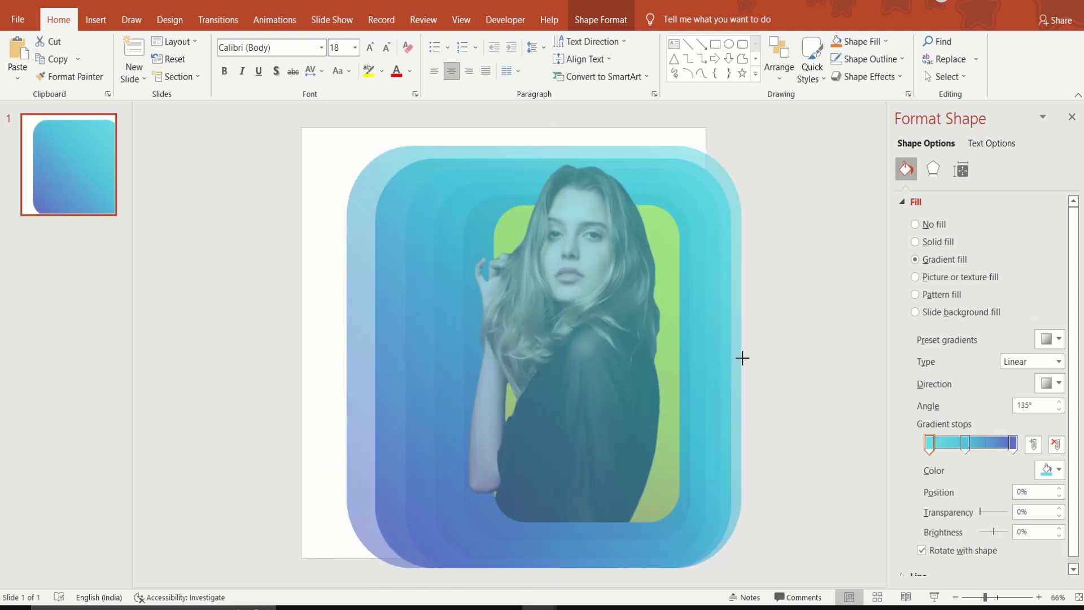
Send the new shape to the back and lighten its first gradient stop to #6ADEE4
right_click(629, 484)
click(692, 293)
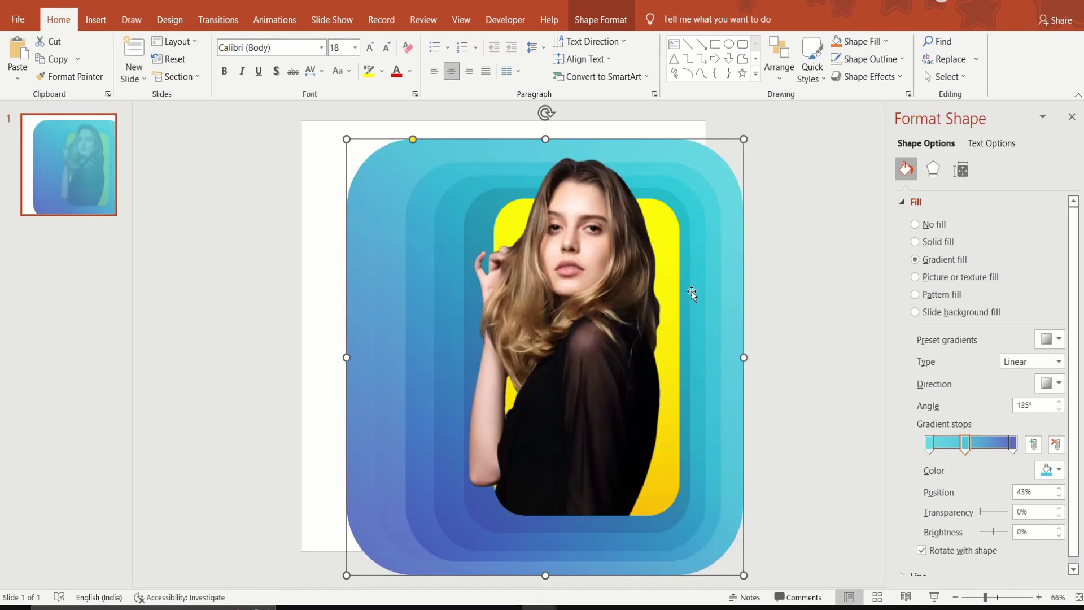
click(929, 443)
click(1050, 469)
click(999, 440)
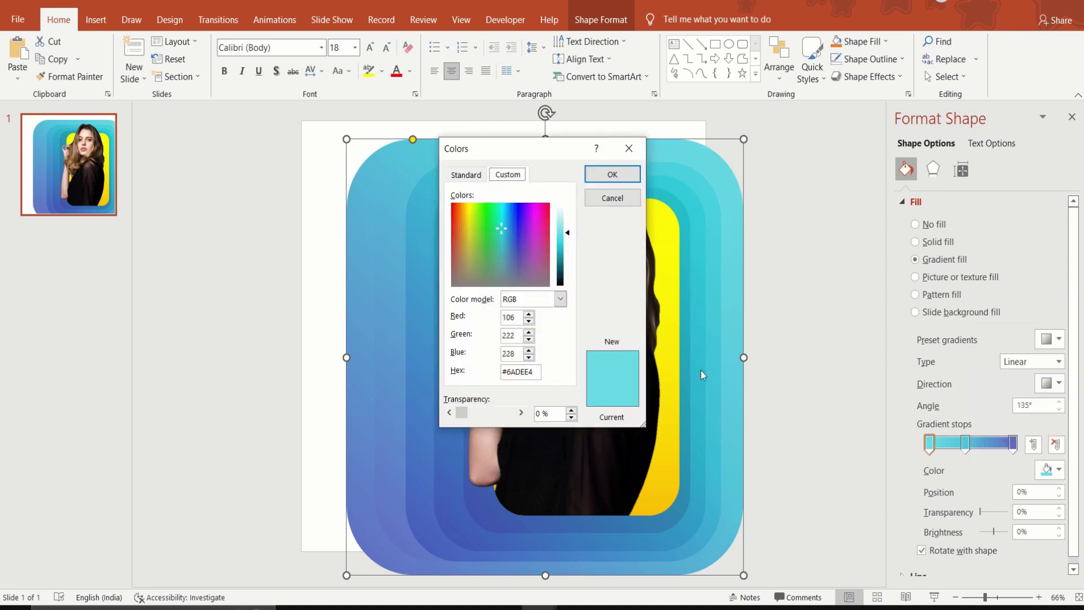
click(612, 174)
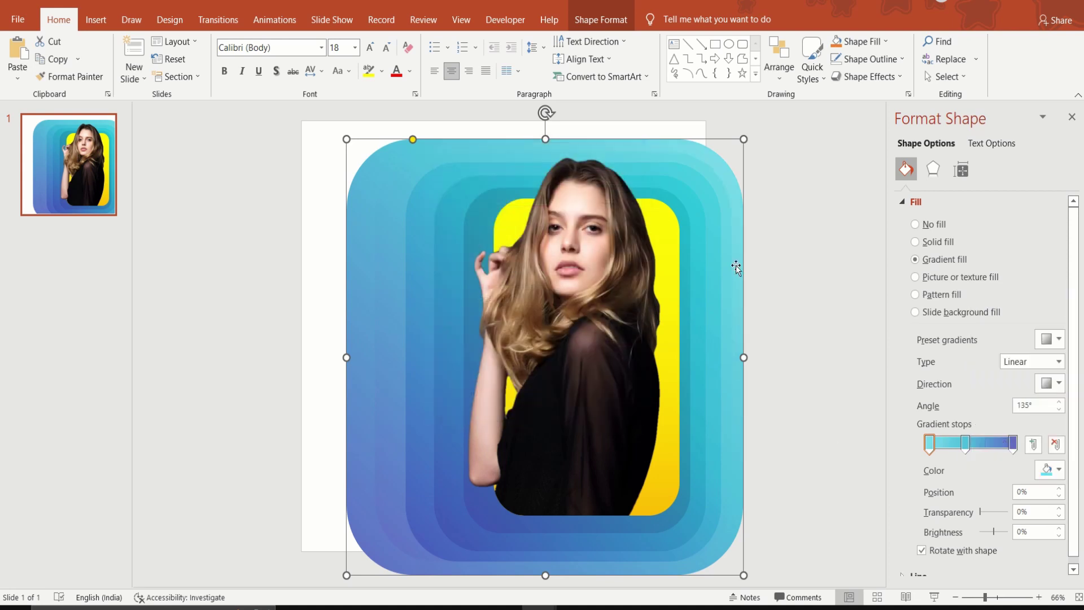
Set the middle and last stops to #53C6D9 and #616AC3, then deselect
click(1050, 469)
click(999, 440)
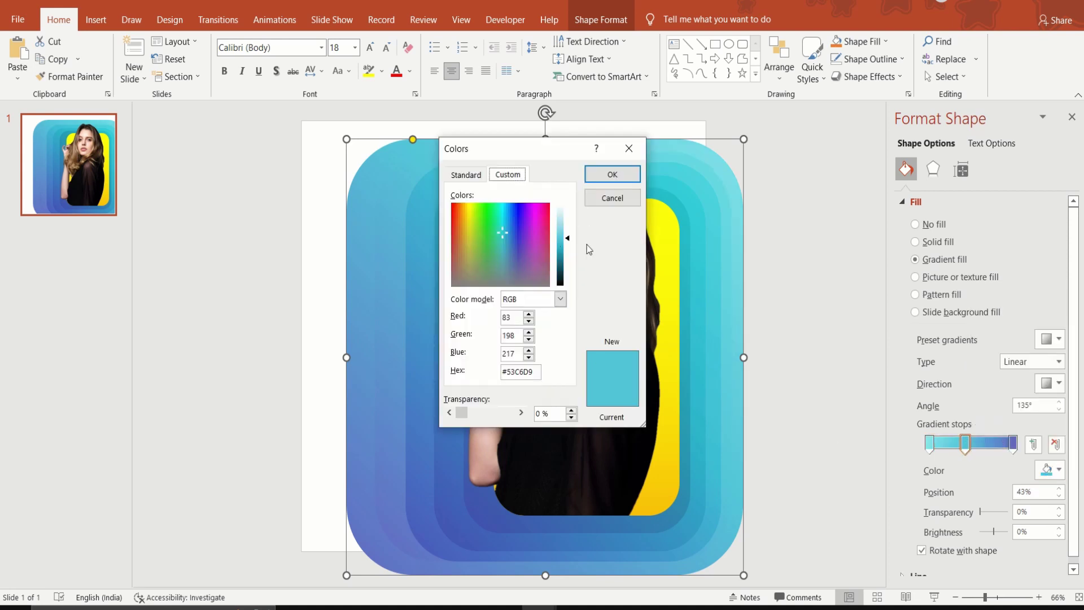
drag(569, 243, 569, 236)
click(612, 174)
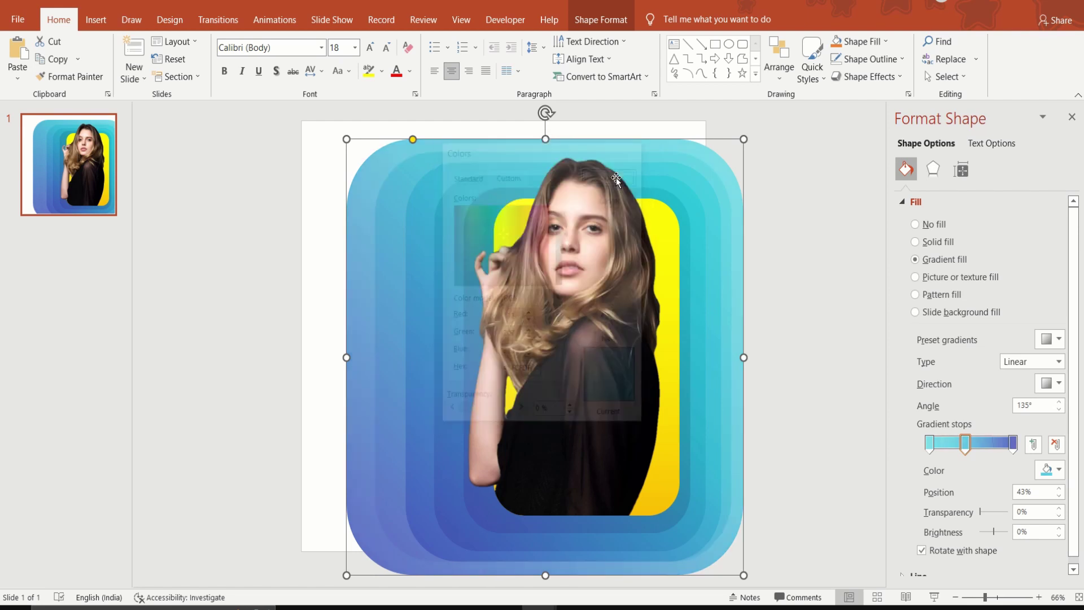
click(1012, 443)
click(1046, 469)
click(999, 440)
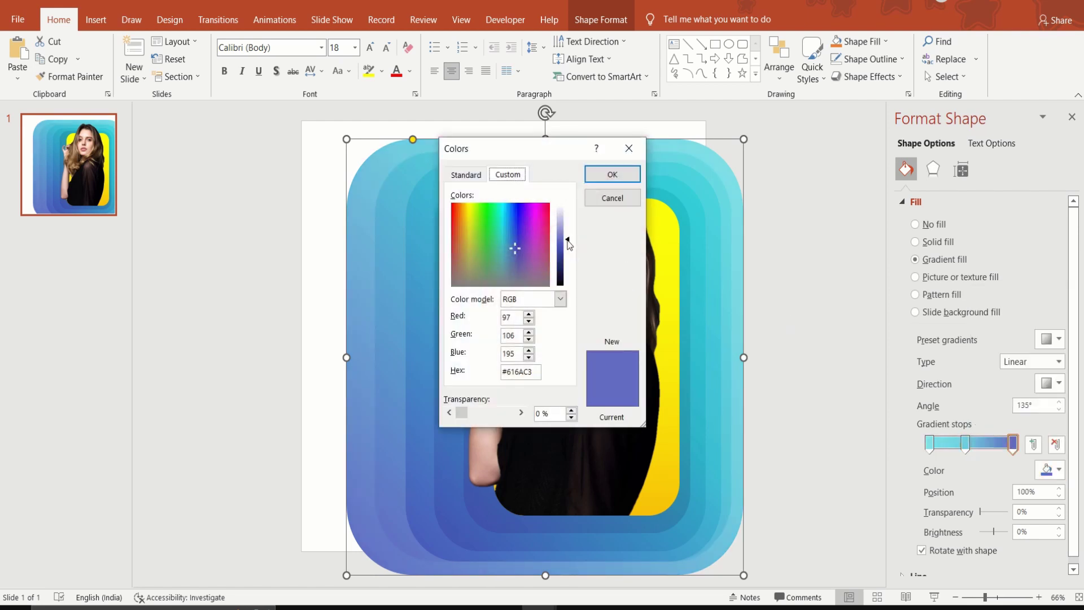
drag(569, 243, 569, 236)
click(612, 174)
click(305, 303)
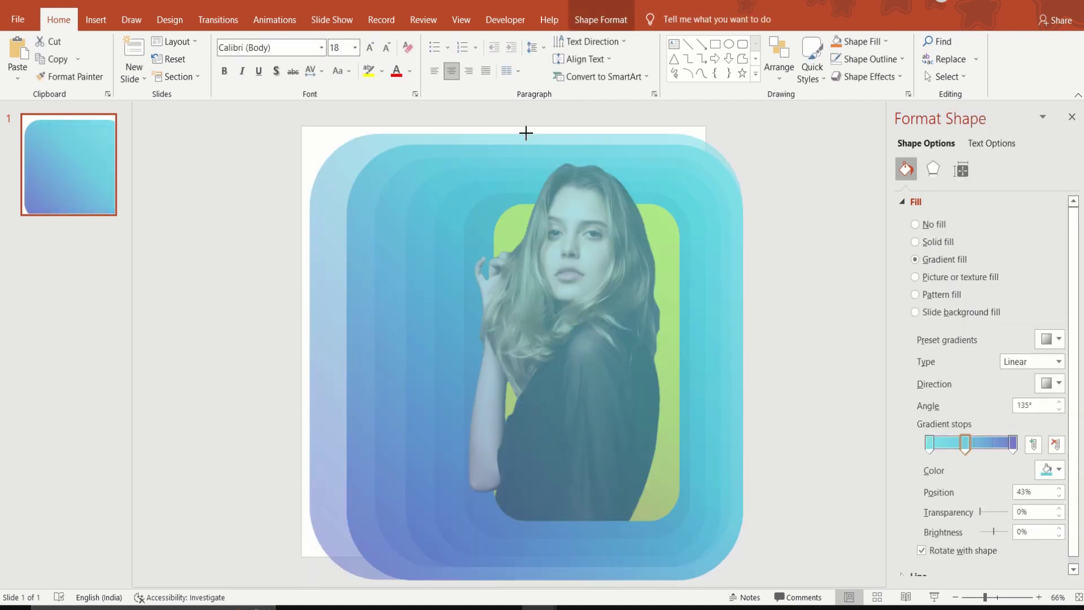
Widen the new outer gradient shape slightly and send it to the back
drag(746, 356, 754, 356)
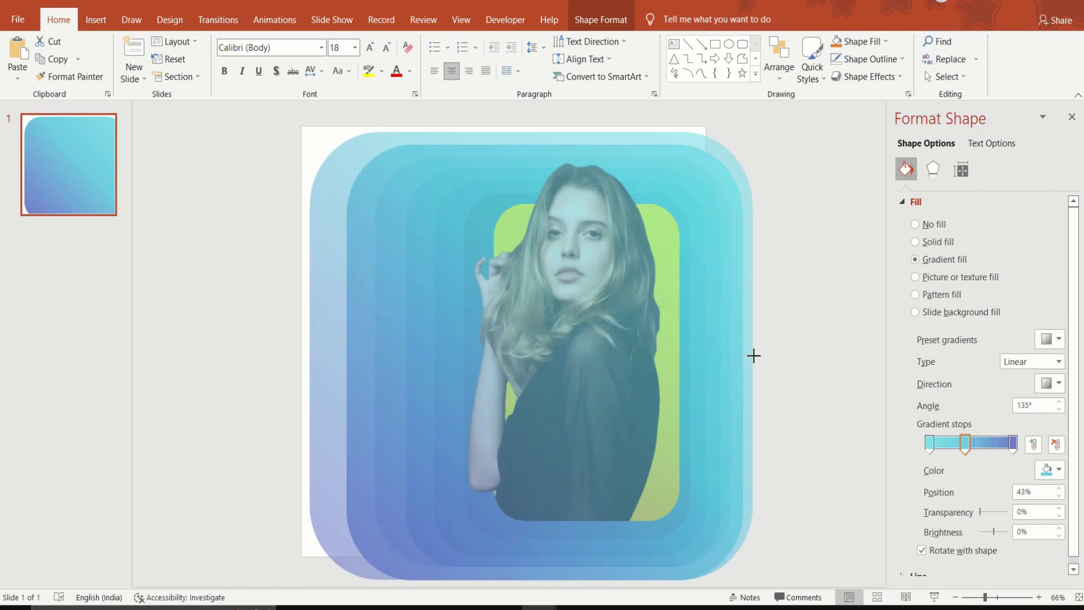
scroll(660, 395, down, 2)
scroll(661, 395, down, 2)
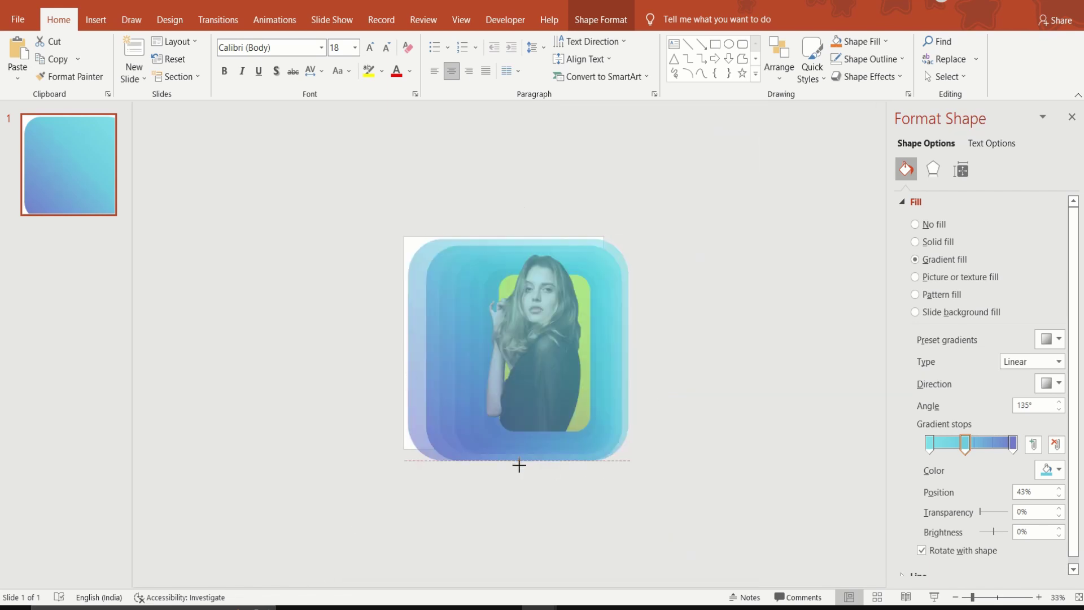
scroll(564, 417, up, 2)
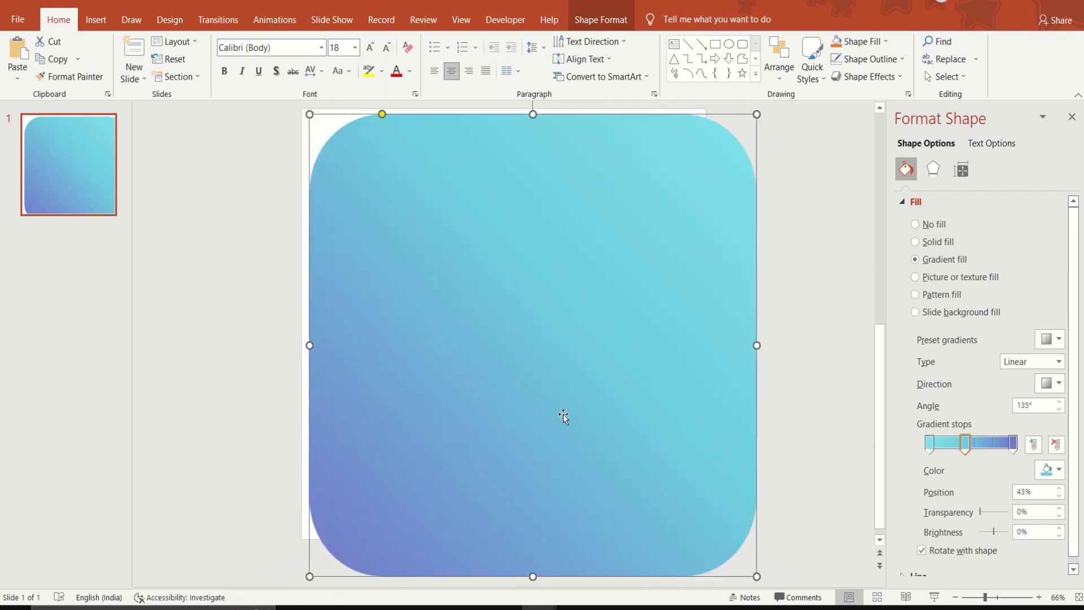
right_click(563, 416)
click(641, 230)
Lighten the first and middle gradient stops to #80E3E8 and #6FCFDF
click(928, 445)
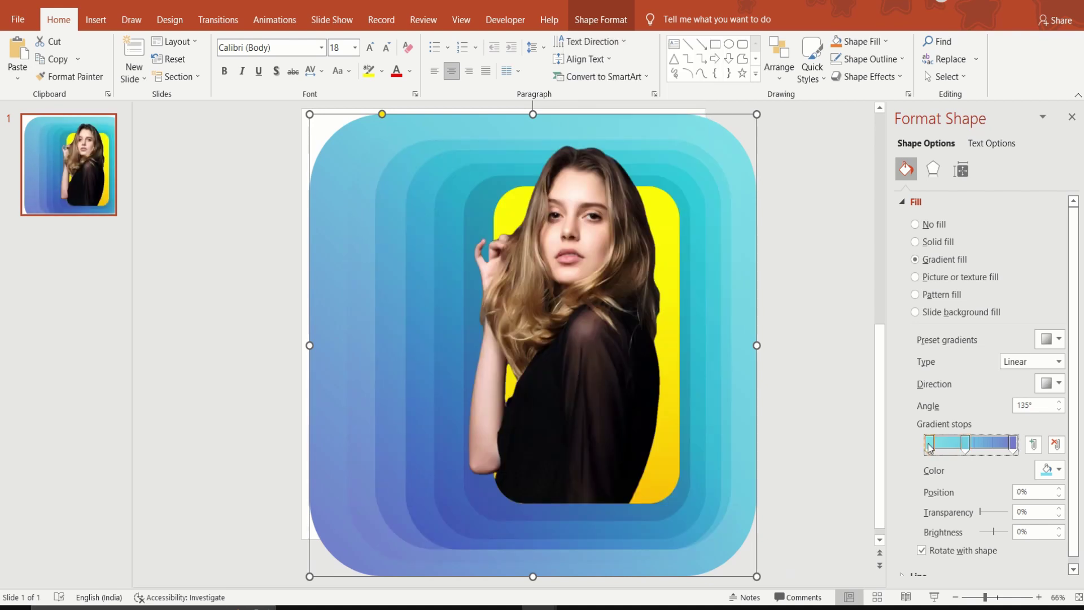
click(1058, 470)
click(1007, 437)
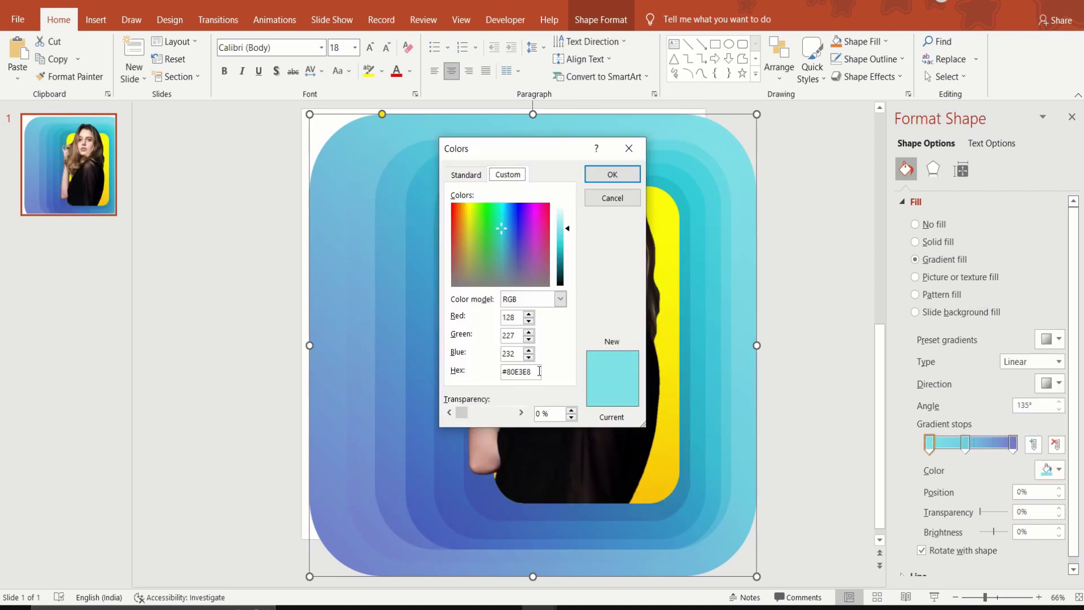
click(621, 174)
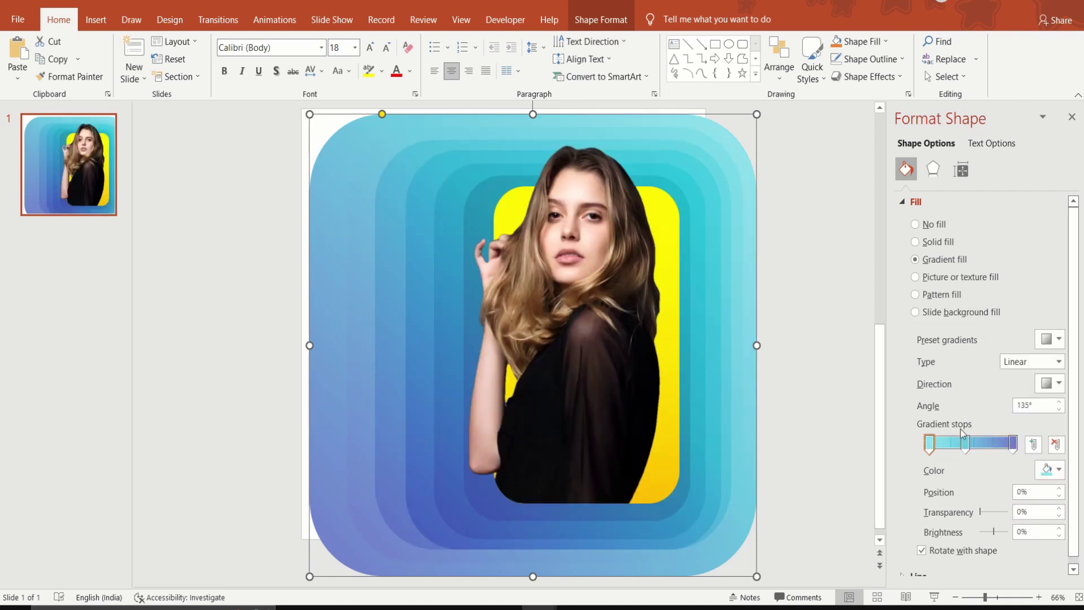
click(965, 443)
click(1058, 469)
click(994, 438)
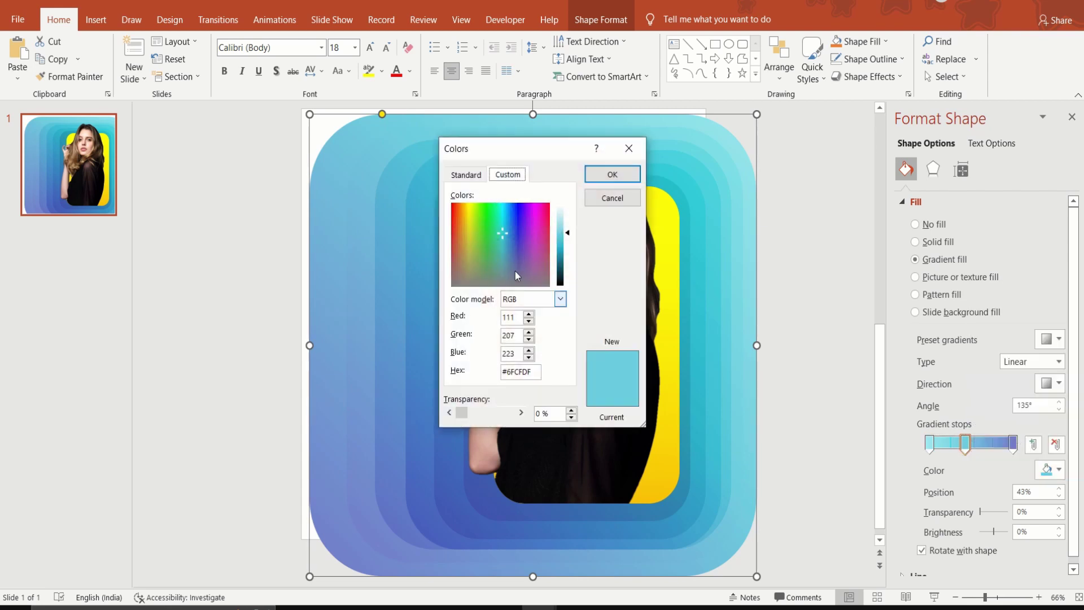
click(567, 234)
Set the last gradient stop to light periwinkle #8A91D2
click(612, 174)
click(1013, 444)
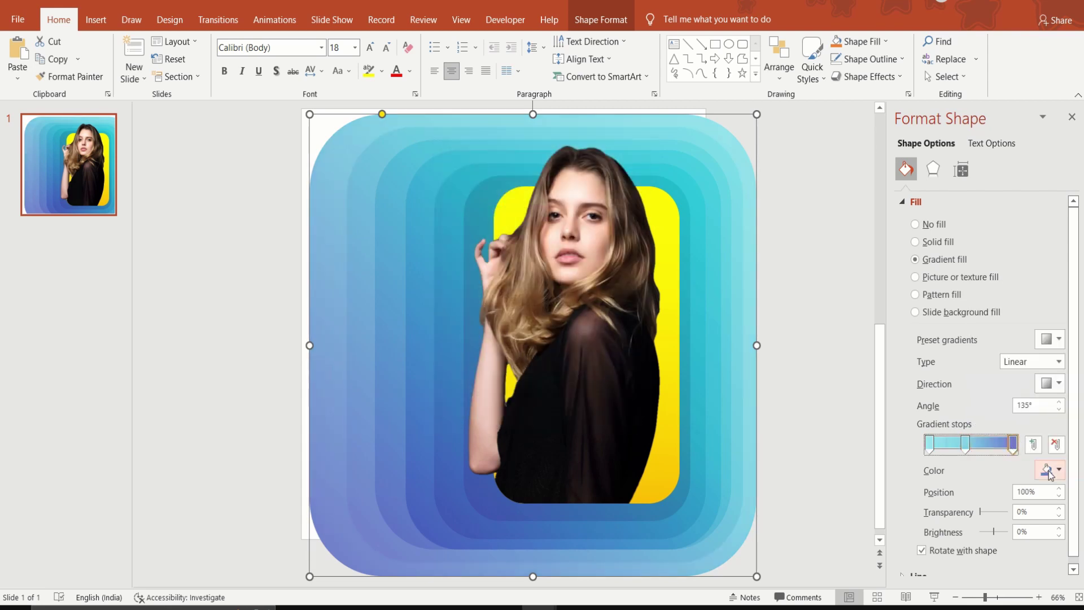
click(1049, 471)
click(995, 440)
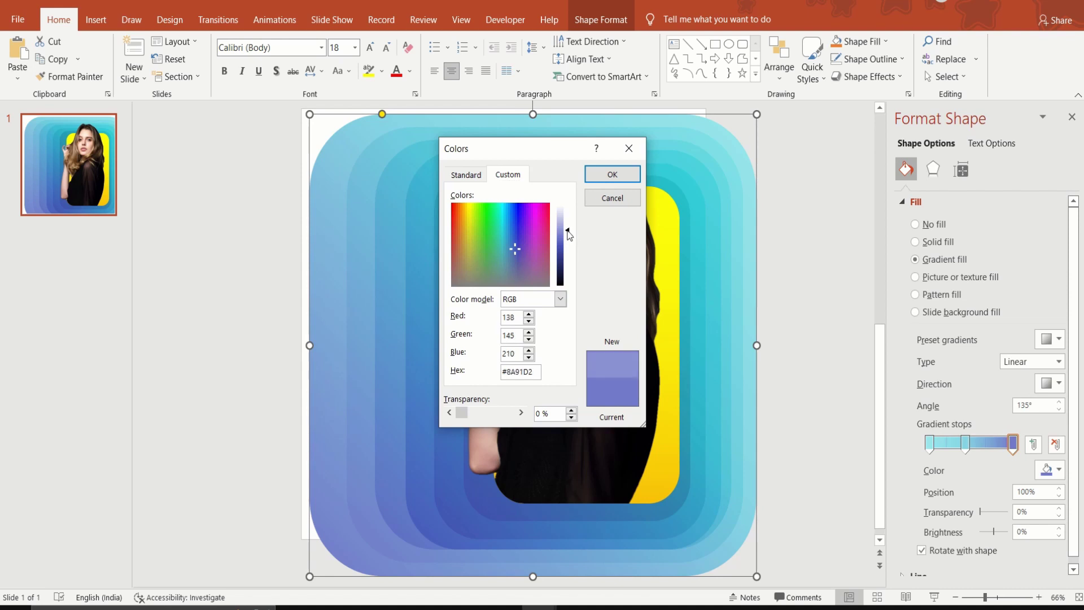
click(612, 174)
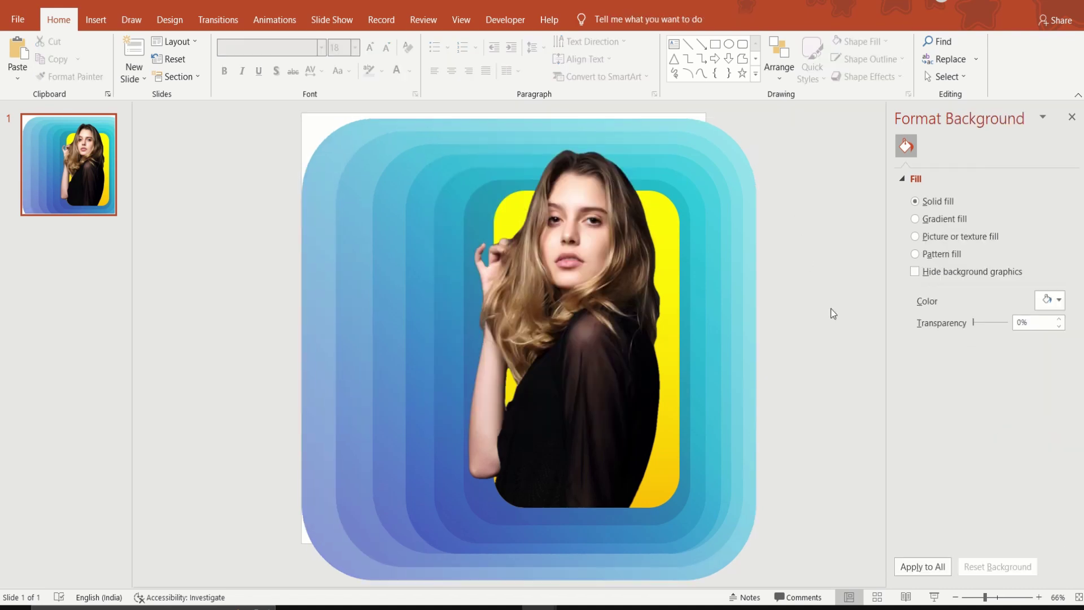
Give the background a solid light teal sampled with the eyedropper, 24% transparent
click(1049, 300)
click(997, 492)
click(688, 117)
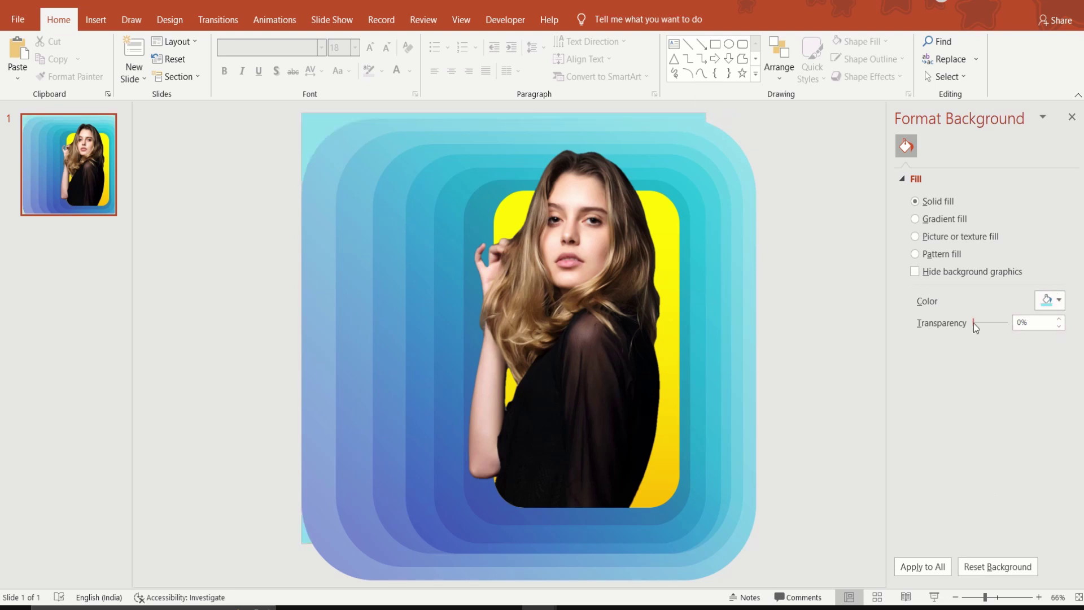
drag(972, 324, 980, 325)
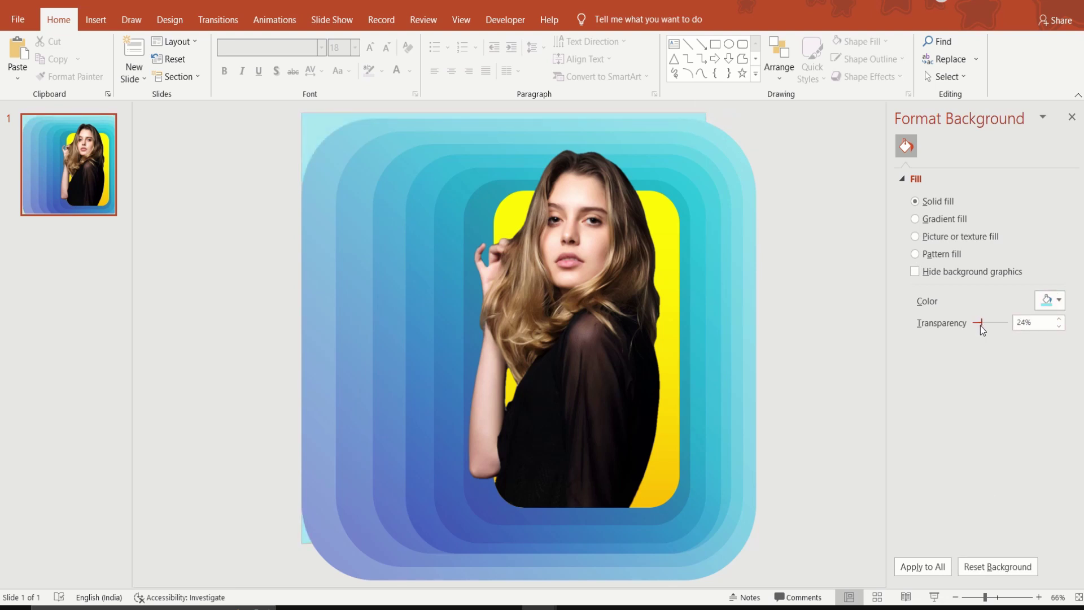
click(756, 76)
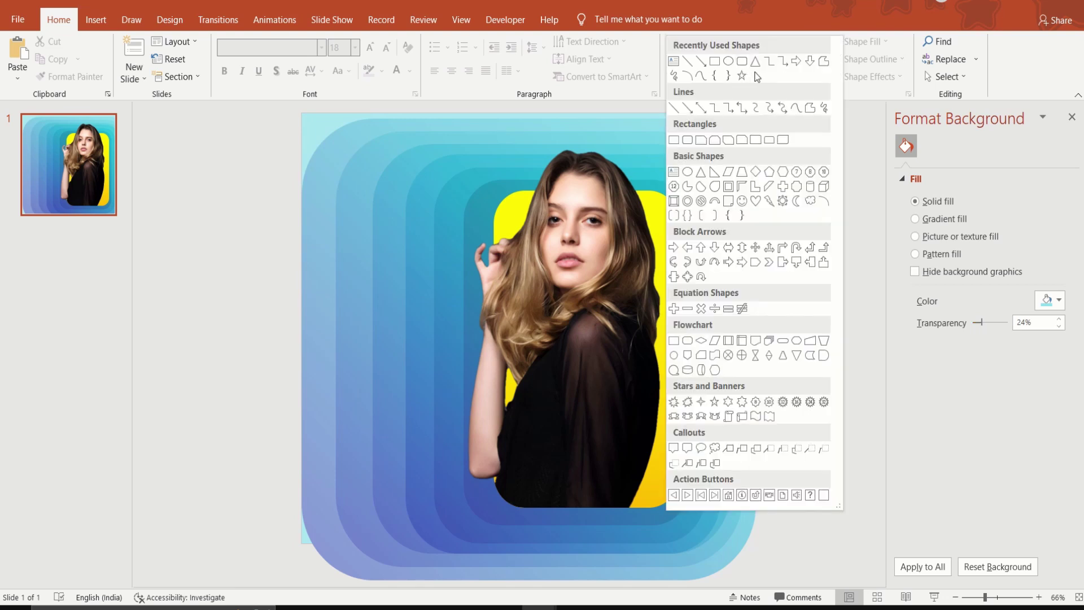
Draw a right triangle, flip horizontally, rotate left 90°, and fit it top-right at 5.19 × 5.96 cm
click(710, 171)
mouse_move(689, 154)
mouse_down()
mouse_move(822, 294)
mouse_move(807, 263)
mouse_up()
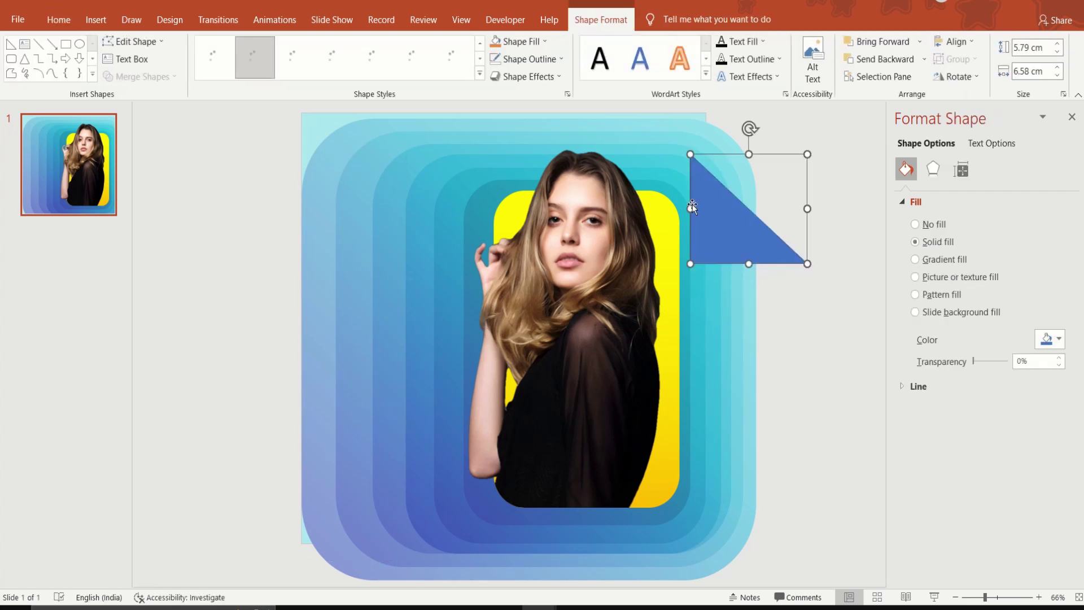
click(957, 76)
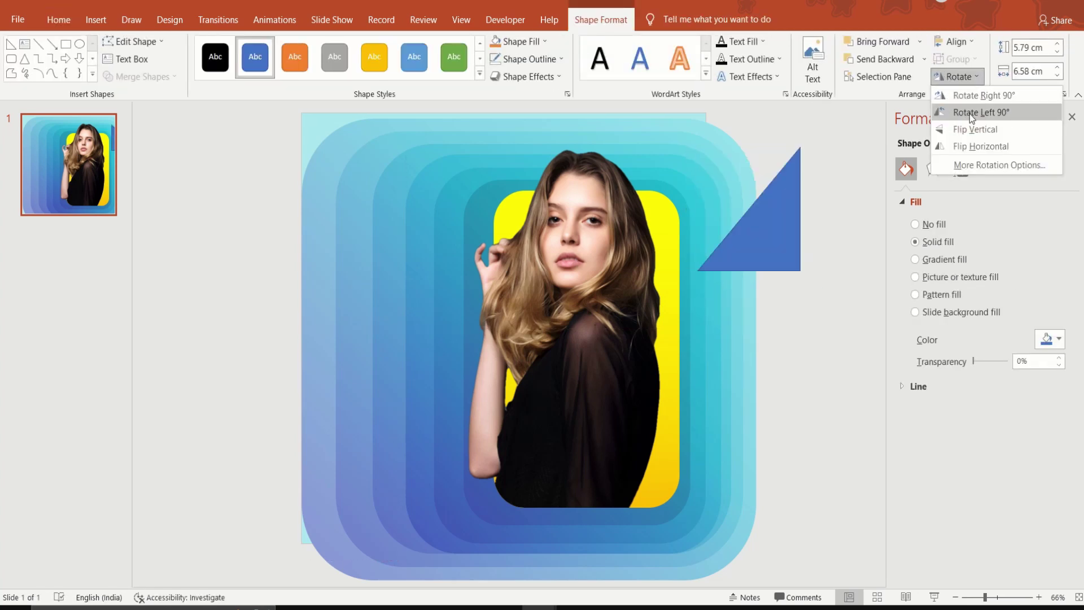
click(971, 144)
click(956, 77)
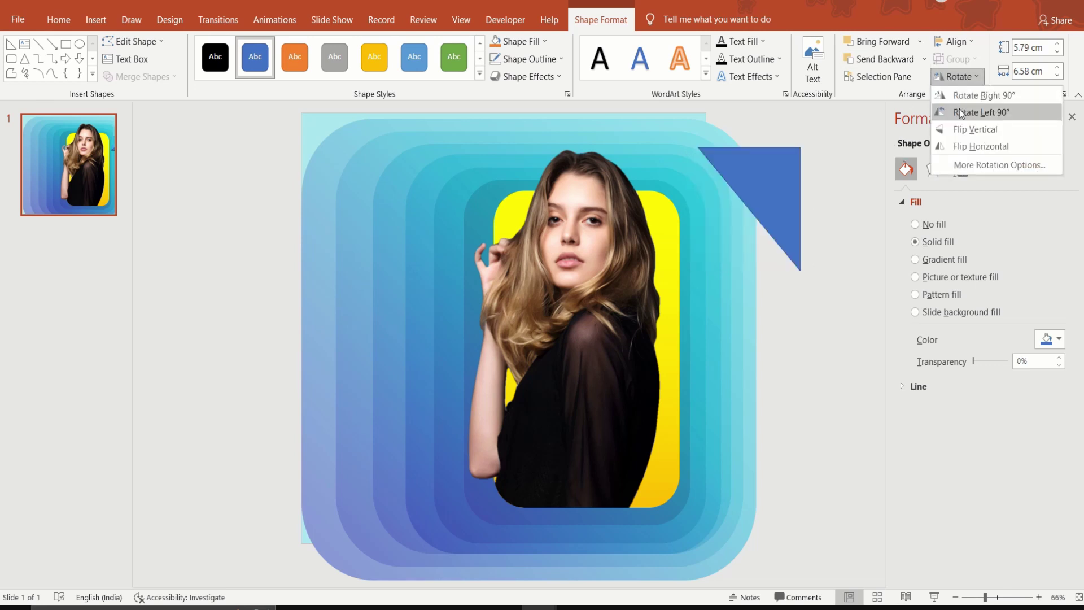
click(961, 113)
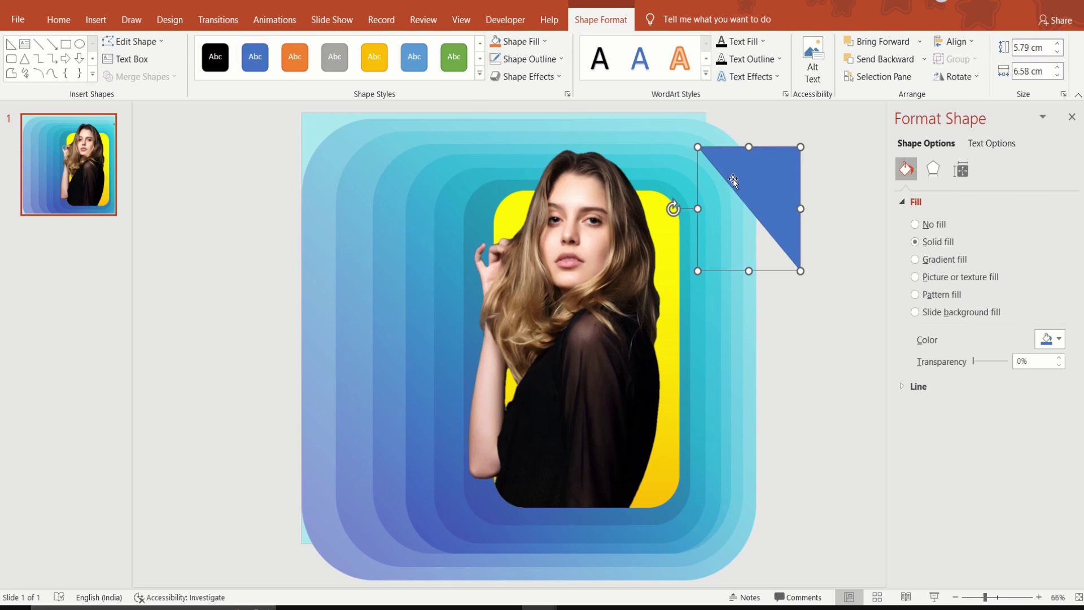
drag(753, 183, 667, 149)
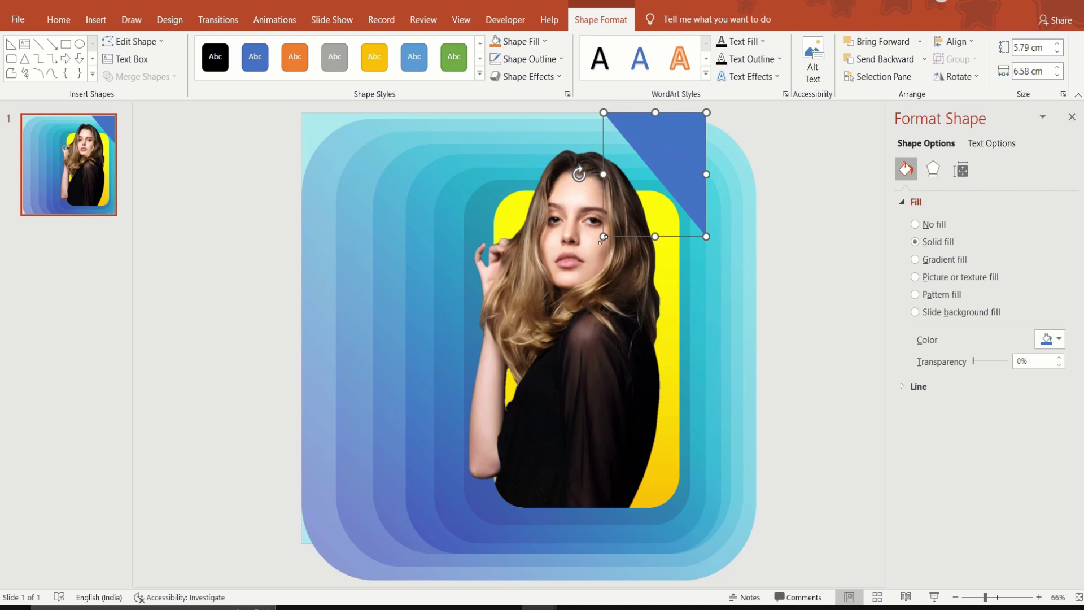
drag(603, 236, 614, 224)
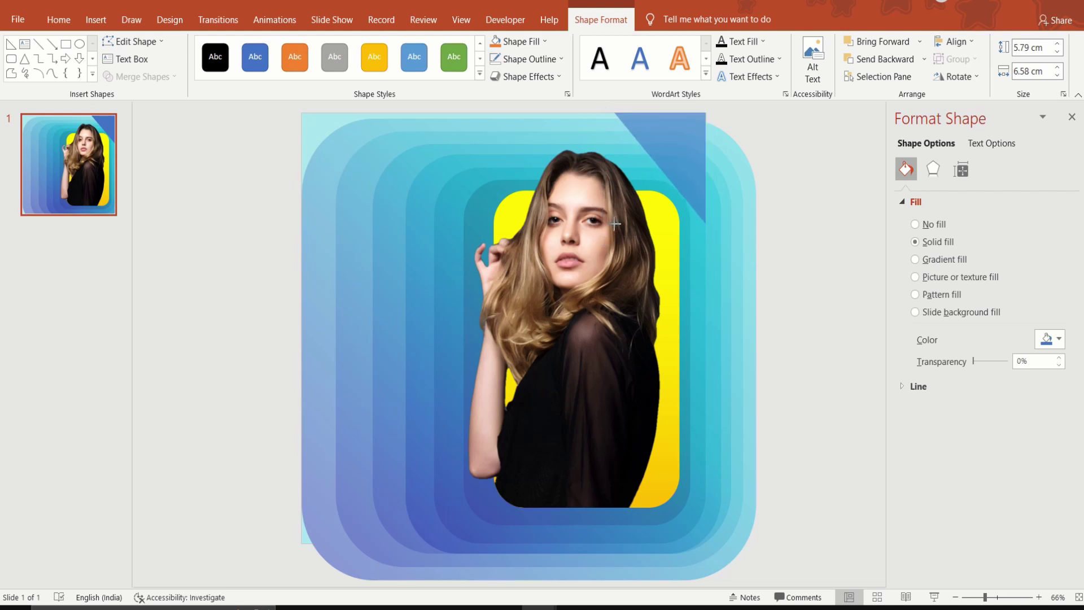
Fill the corner triangle with teal #25BDC8
click(1050, 339)
click(1002, 502)
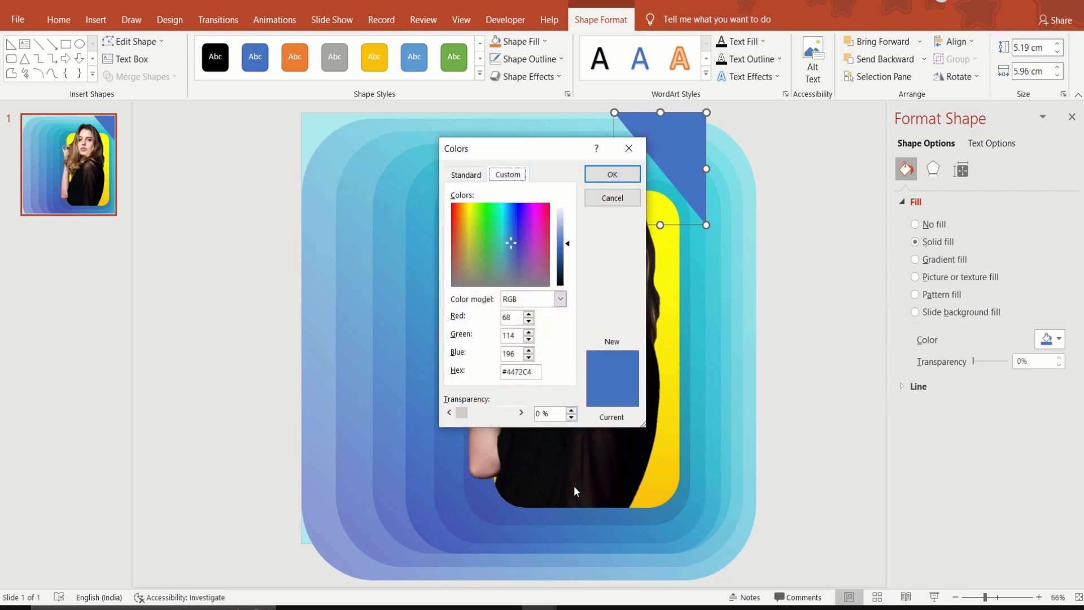
click(533, 372)
key(Return)
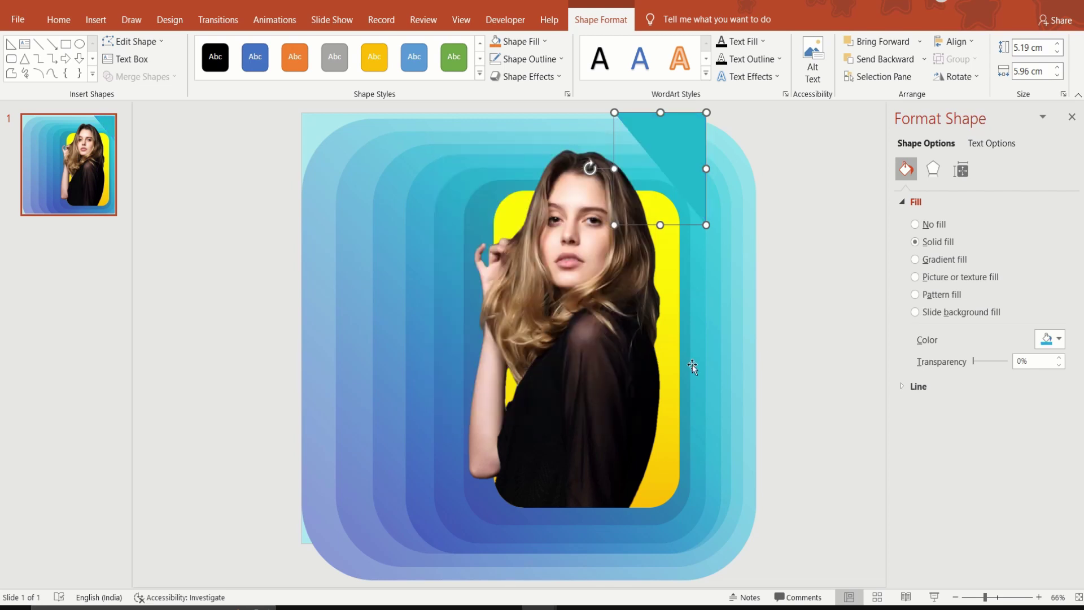
click(818, 321)
Add a 2.5 × 1.52 cm yellow triangle copy nested in the teal corner
drag(671, 146, 734, 197)
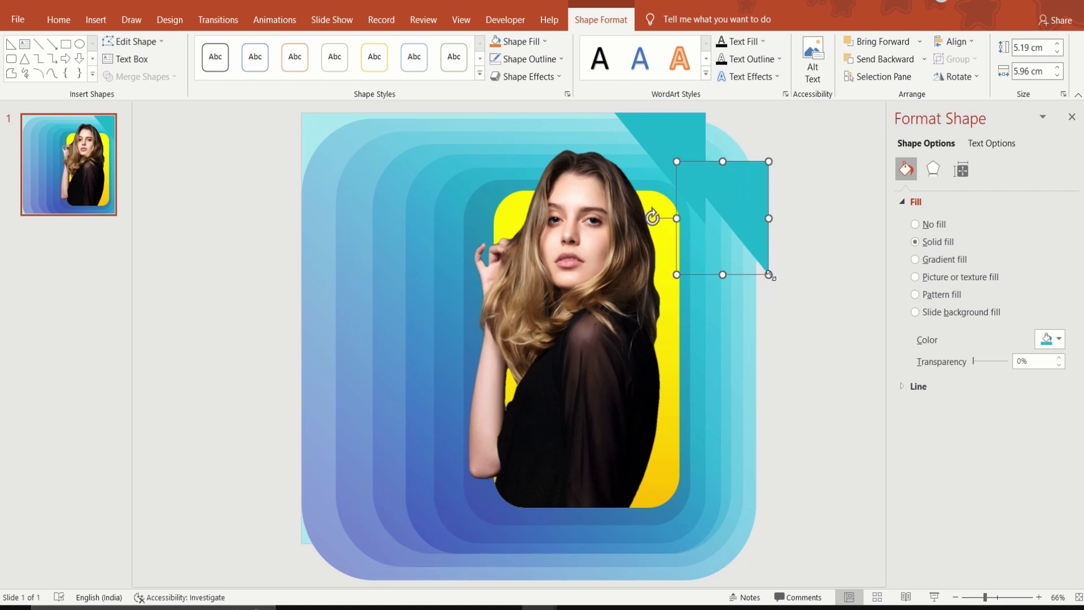
mouse_move(769, 274)
mouse_down()
mouse_move(700, 200)
mouse_move(709, 175)
mouse_move(718, 217)
mouse_up()
click(1050, 339)
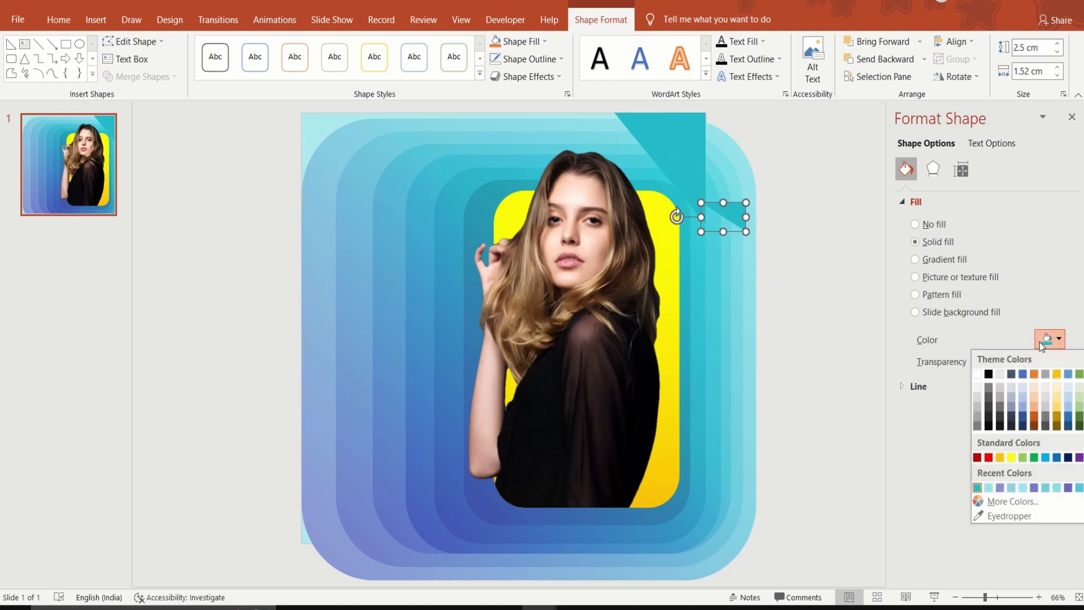
click(1011, 457)
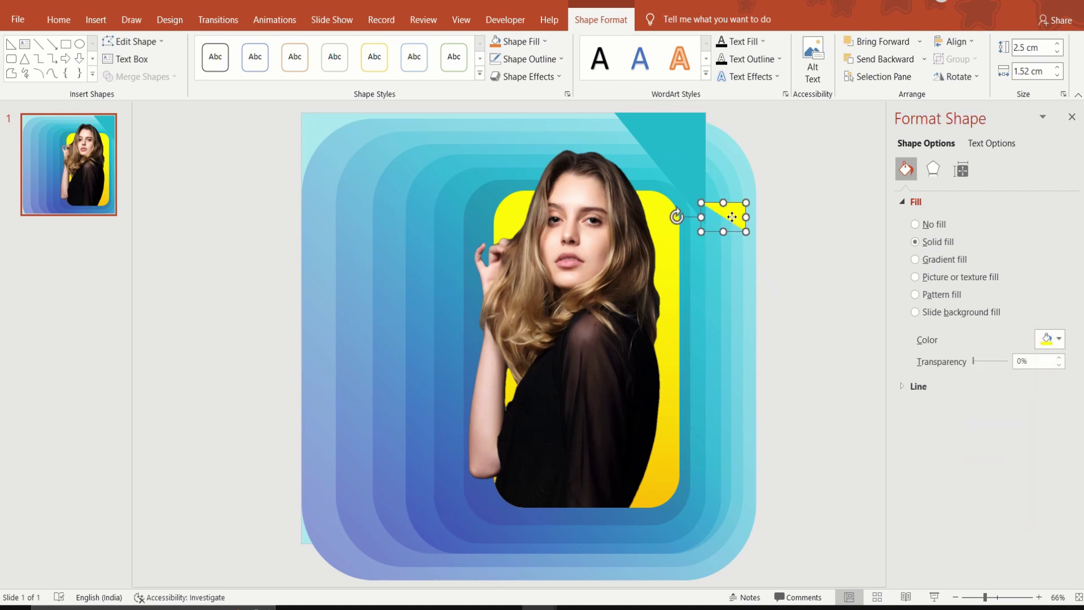
drag(732, 217, 649, 143)
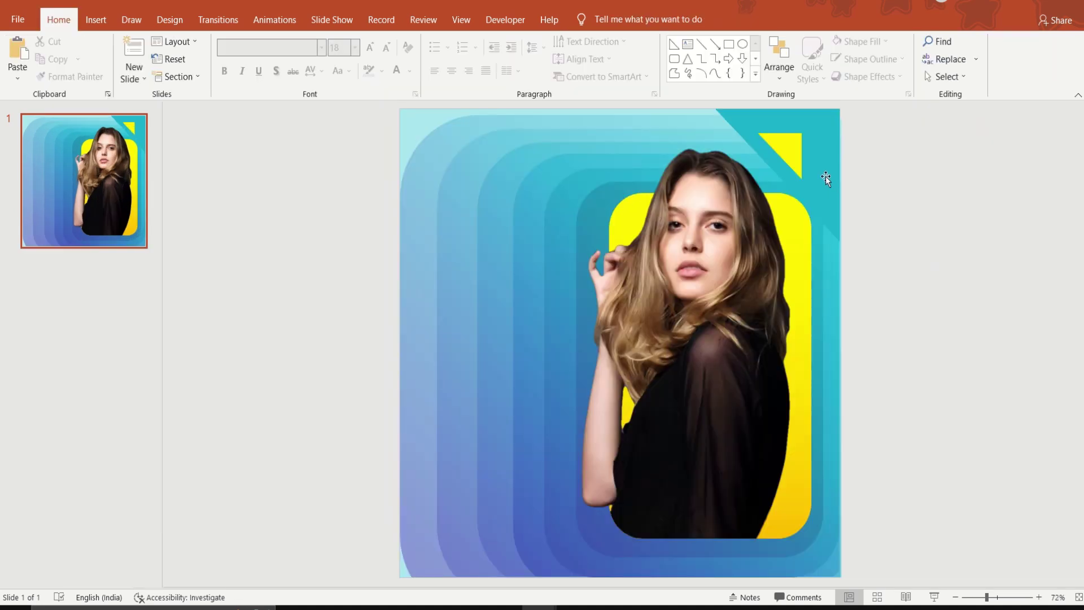
Duplicate the teal triangle, rotate it 90° left and move it to the slide's top-left corner
click(826, 176)
drag(826, 178, 387, 303)
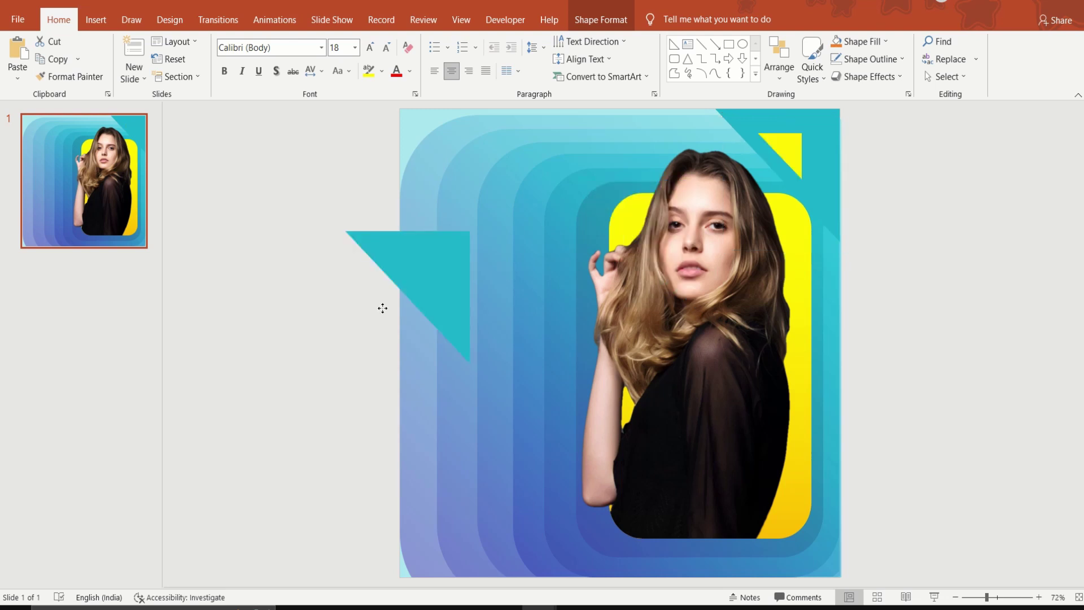
click(616, 23)
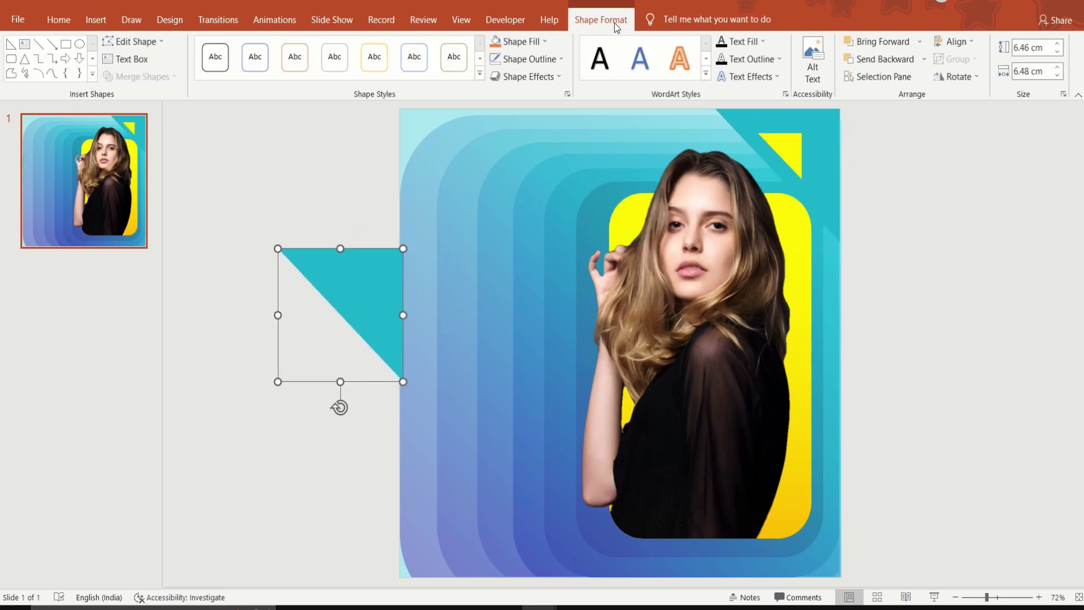
click(960, 76)
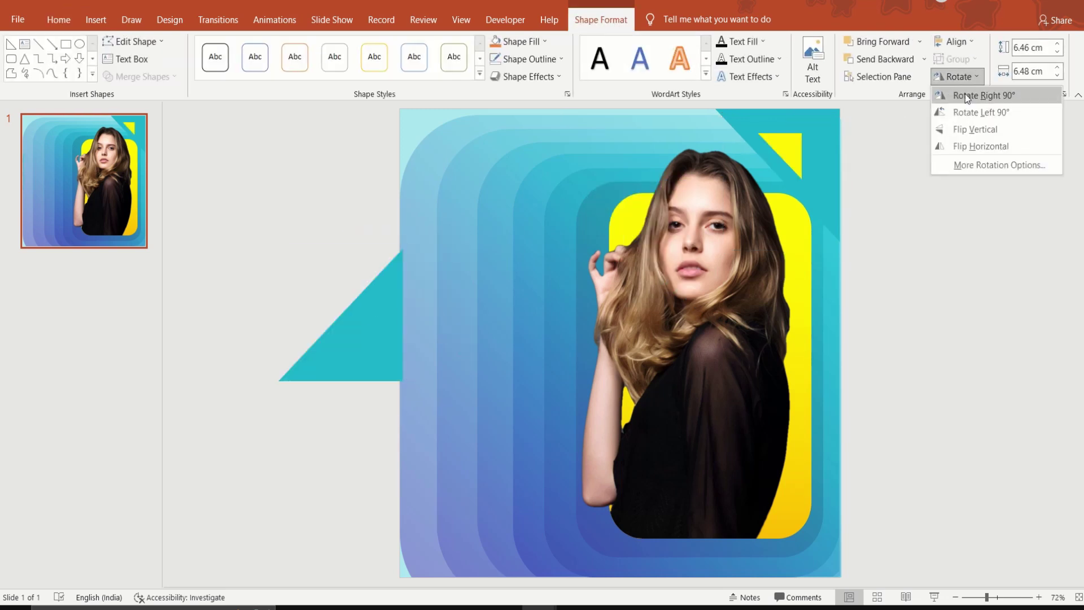
click(965, 120)
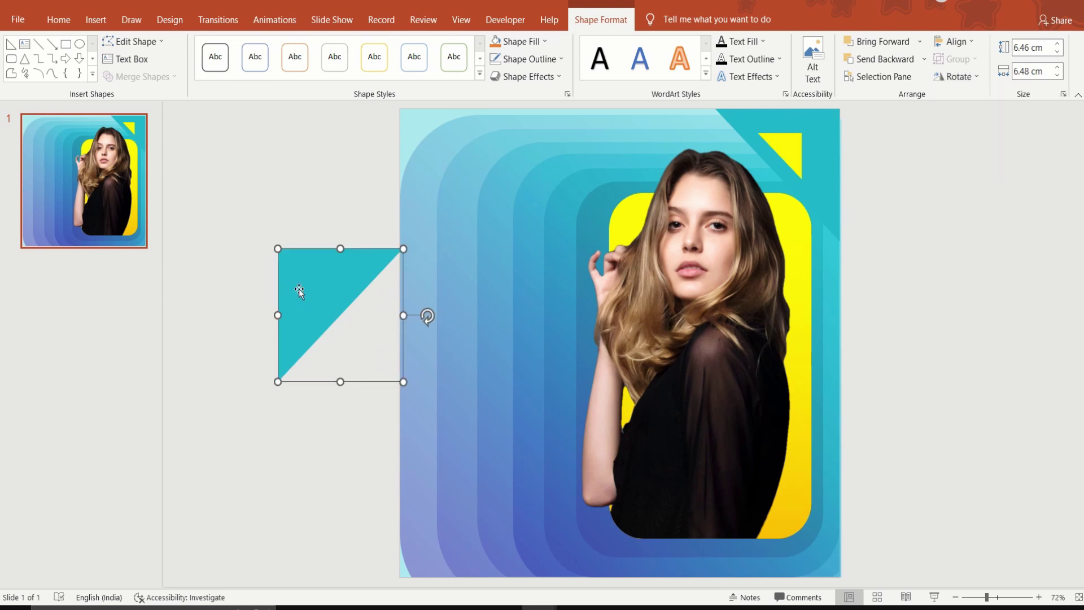
drag(299, 290, 421, 150)
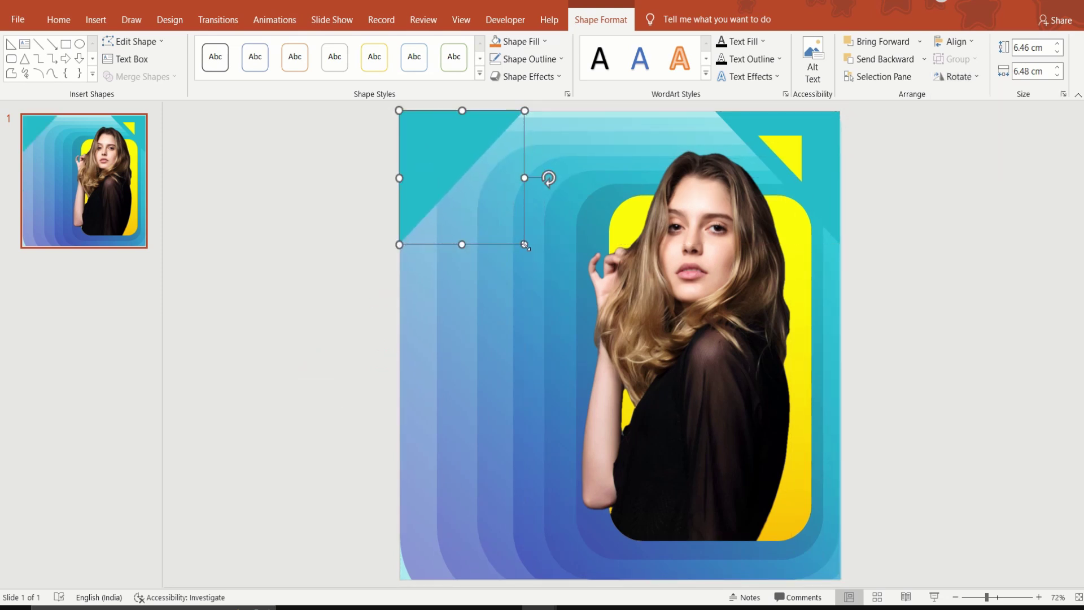
Enlarge the corner triangle to about 13.11 × 12.54 cm and bring up its Format Shape settings
drag(525, 245, 644, 378)
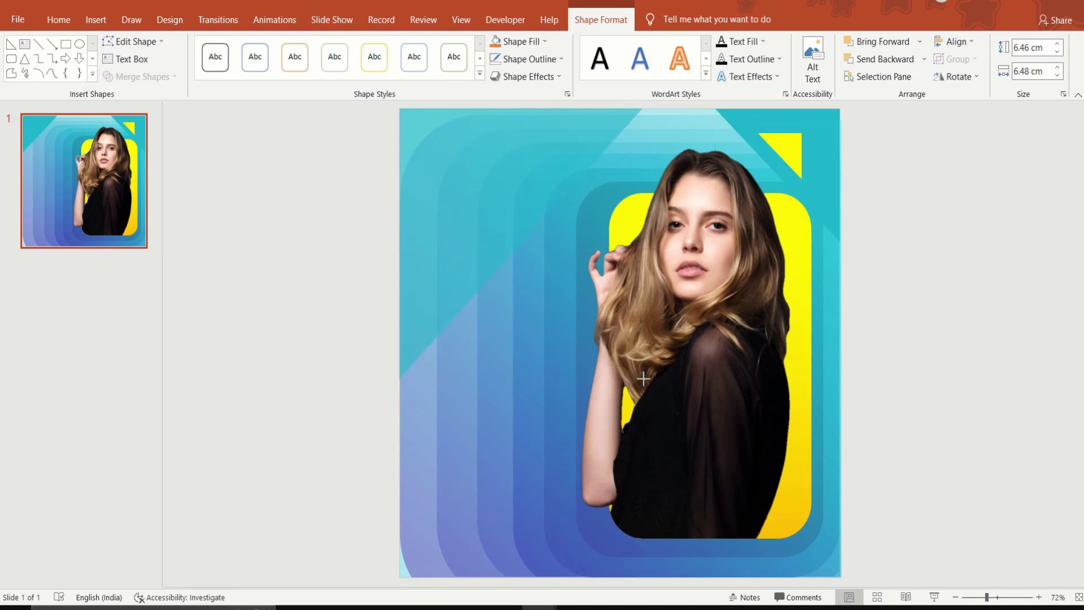
drag(644, 379, 652, 382)
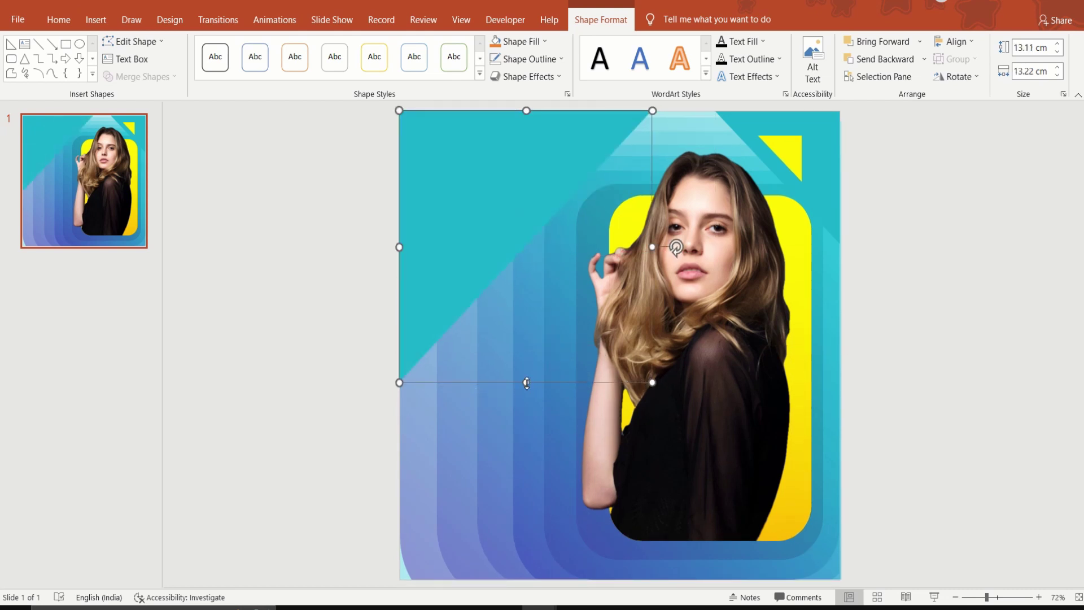
key(Delete)
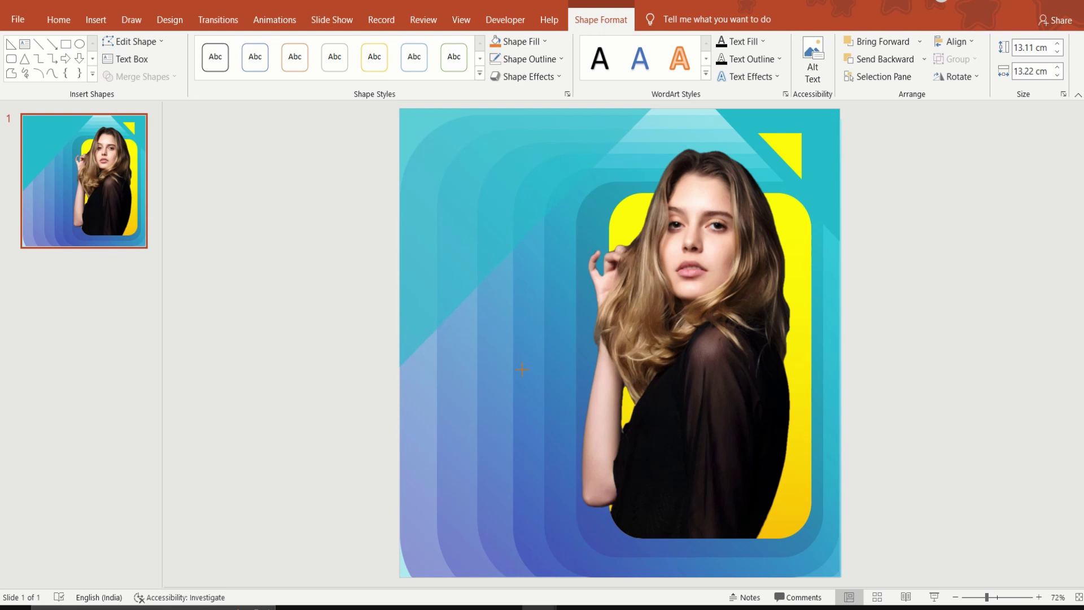
drag(399, 368, 652, 110)
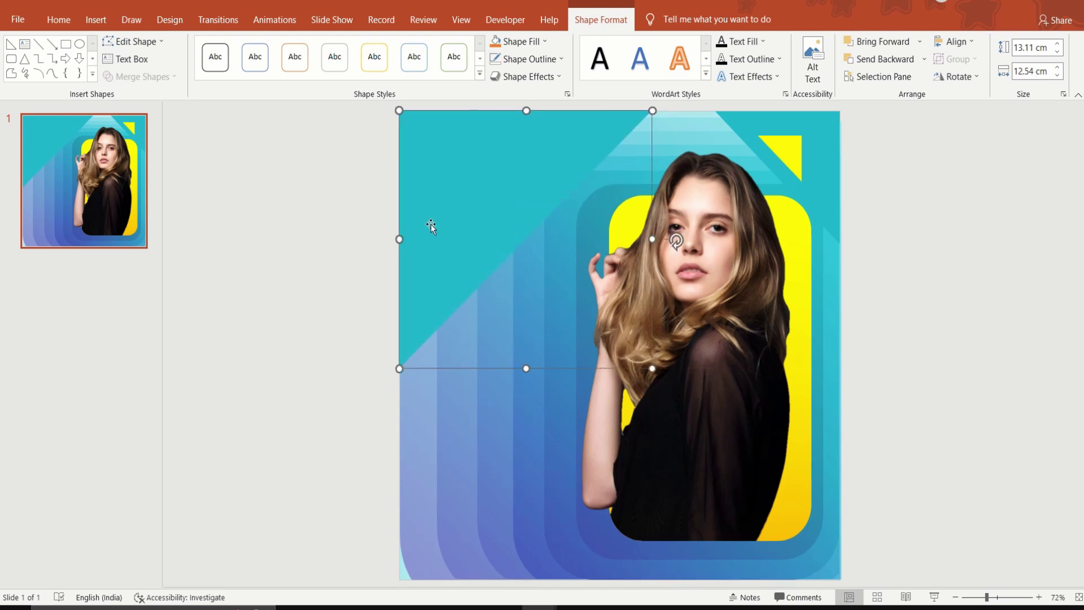
click(567, 94)
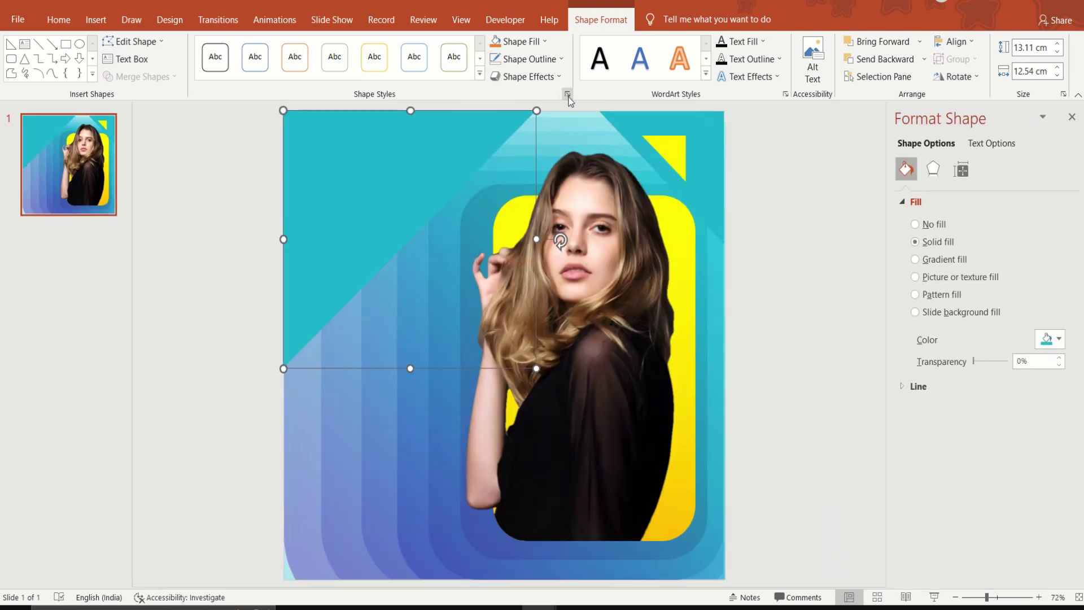
key(Escape)
click(442, 172)
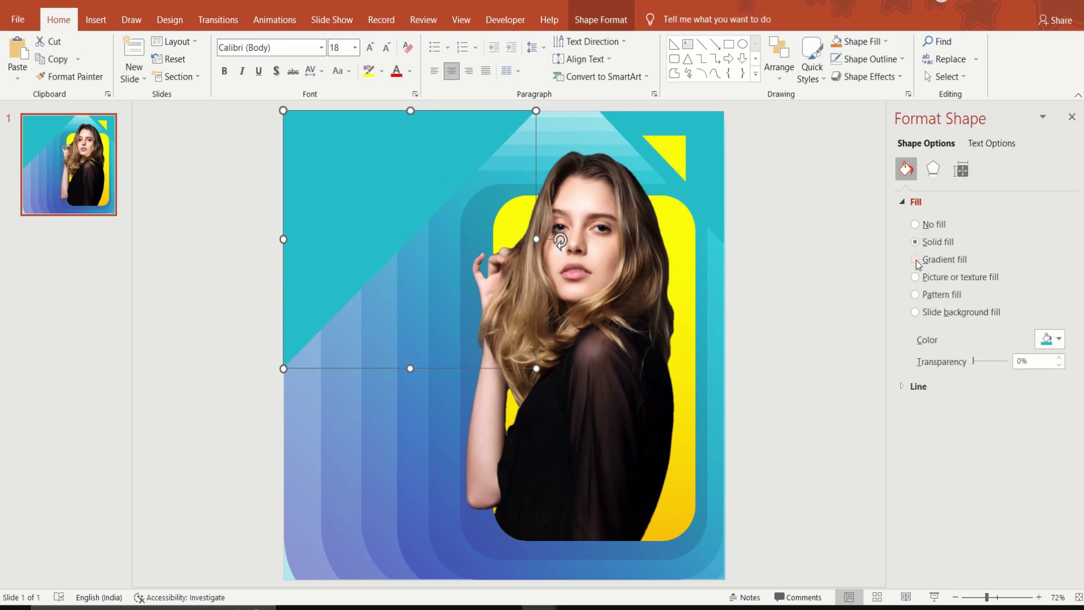
Reduce the triangle's gradient to two stops with a deeper purple, then paste a copy of the shape
click(916, 261)
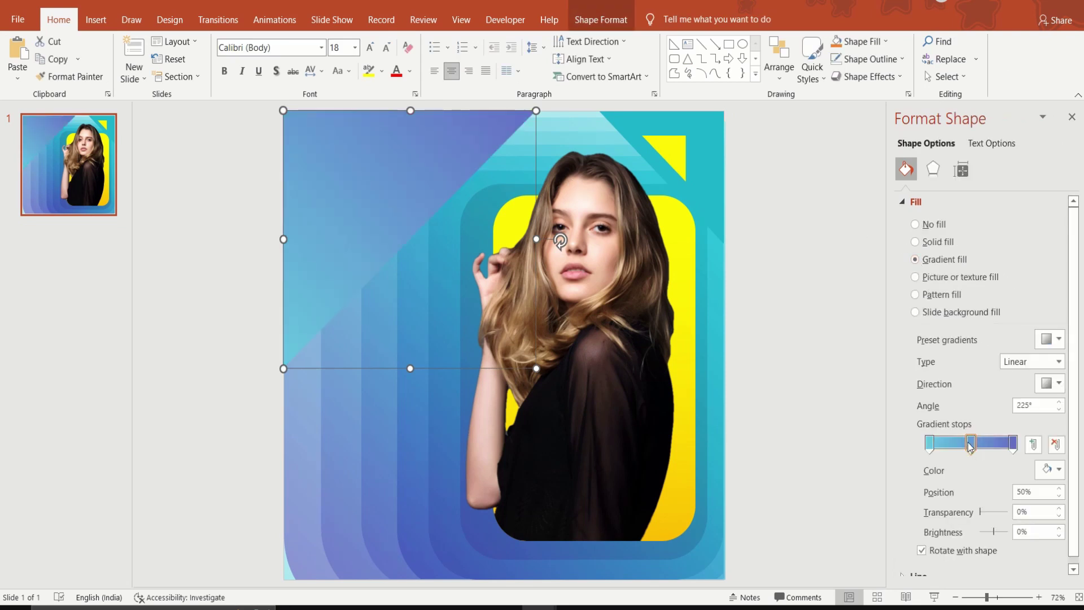
click(1056, 445)
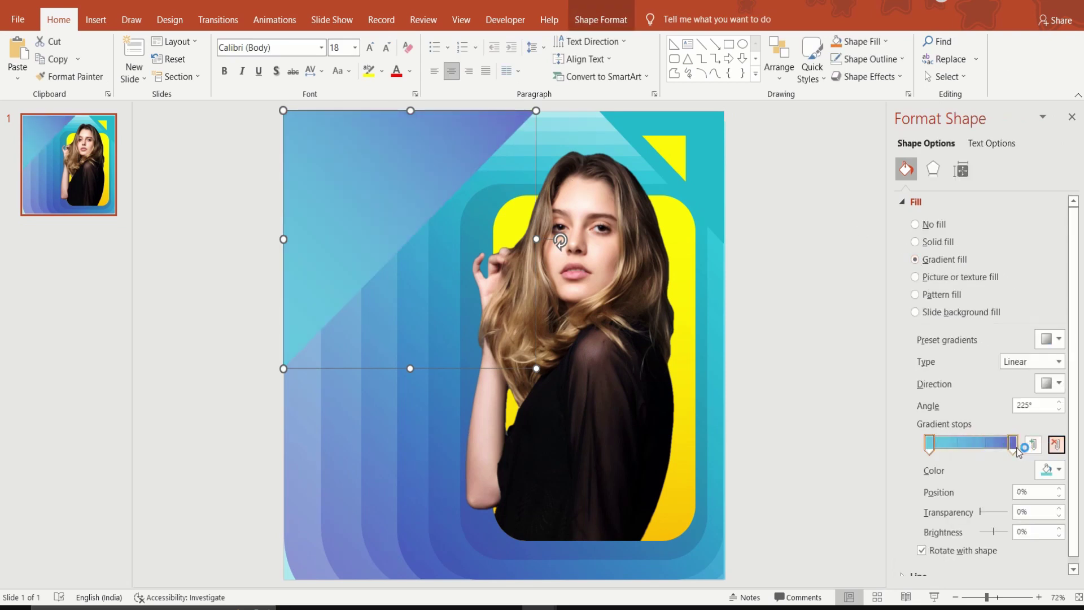
drag(1013, 443, 929, 444)
click(929, 444)
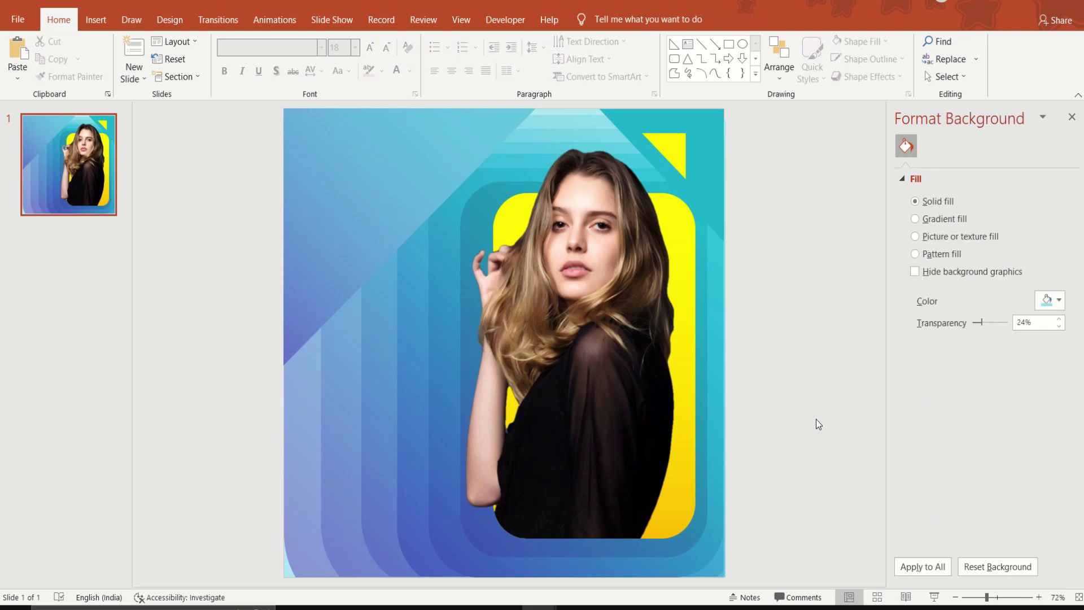
key(ctrl+v)
Shrink the pasted copy into a small box on the left of the slide
click(364, 198)
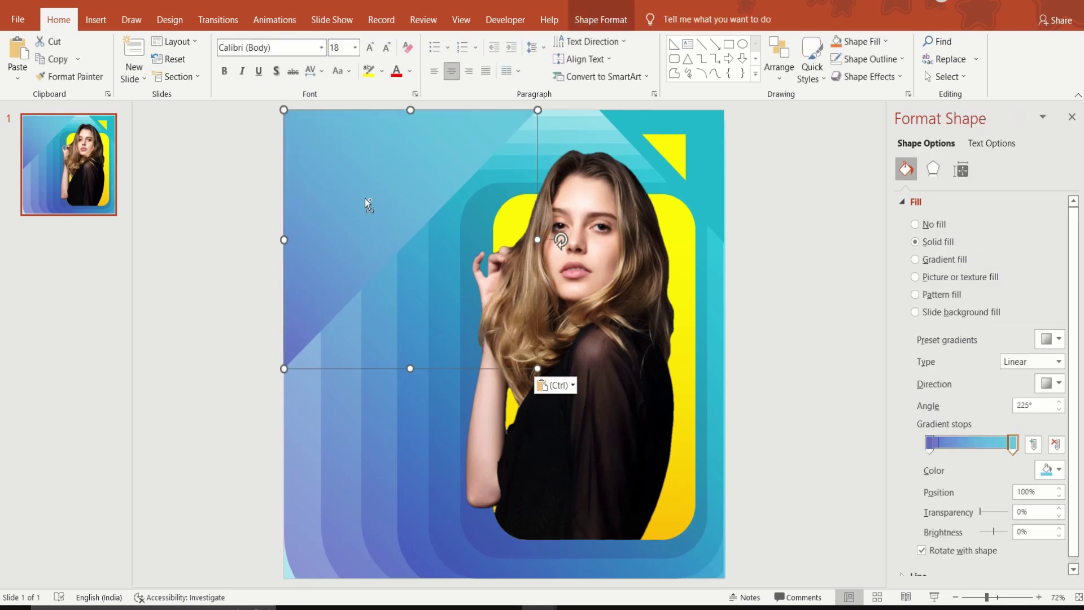
mouse_move(546, 117)
mouse_down()
mouse_move(377, 295)
mouse_move(367, 273)
mouse_up()
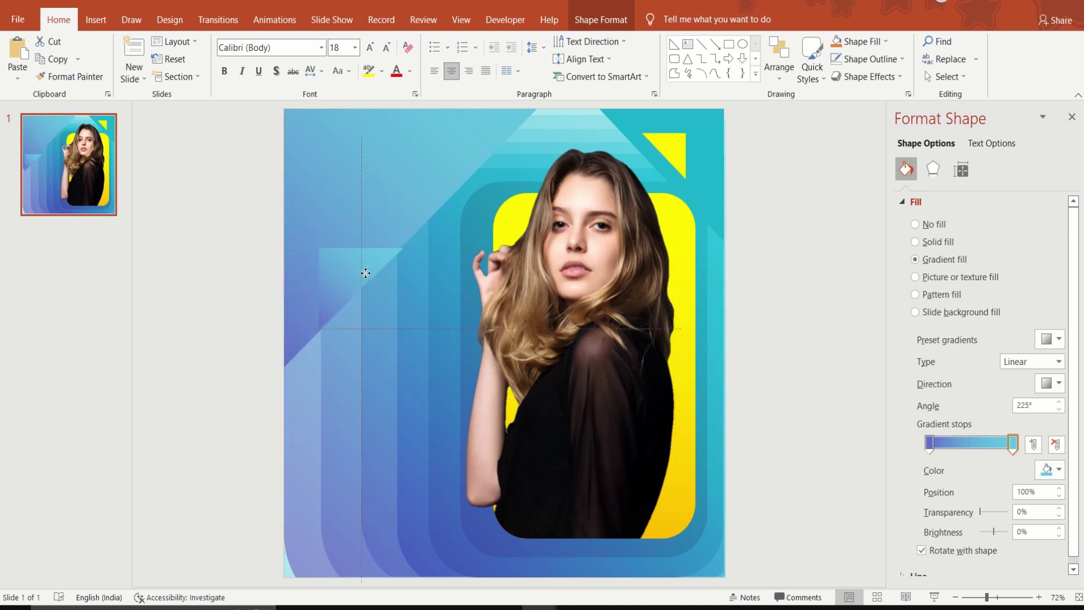
drag(362, 276, 358, 249)
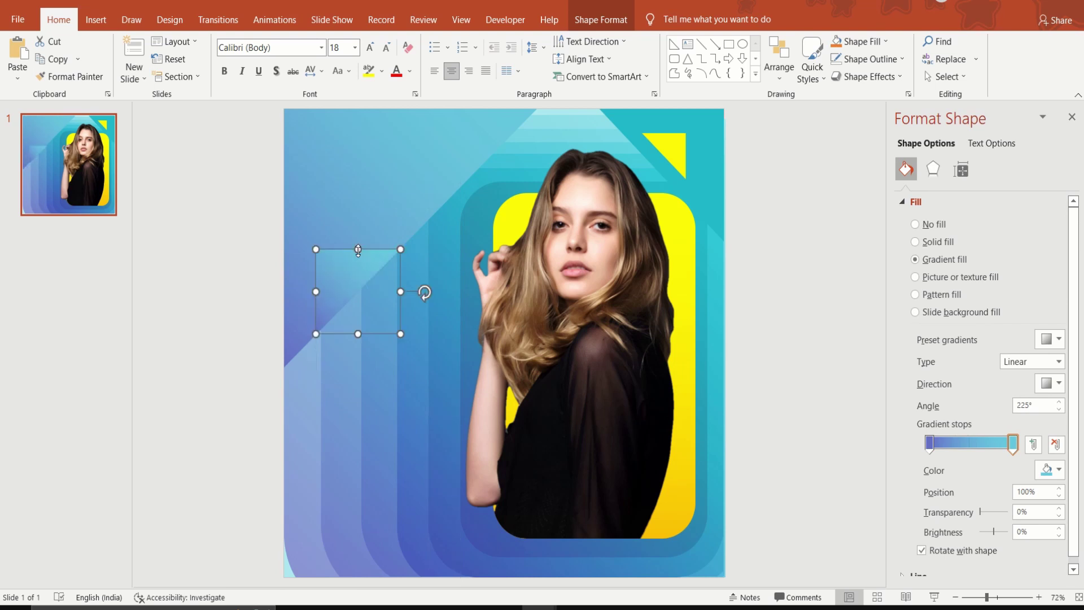
drag(400, 333, 398, 336)
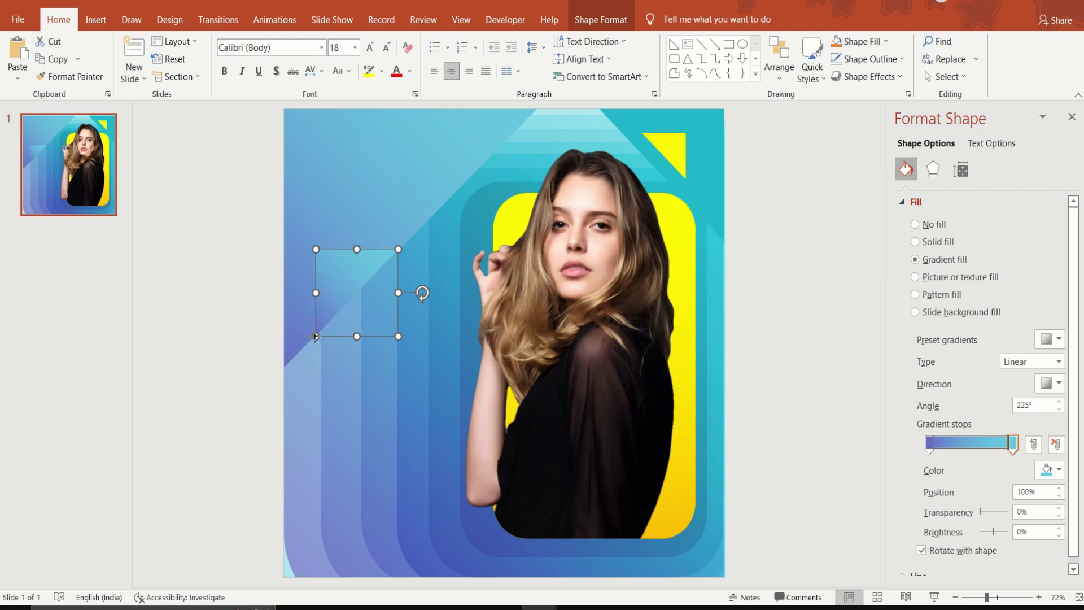
drag(315, 336, 317, 334)
Give the small box a solid light-cyan fill and select it together with the large diagonal triangle
click(915, 241)
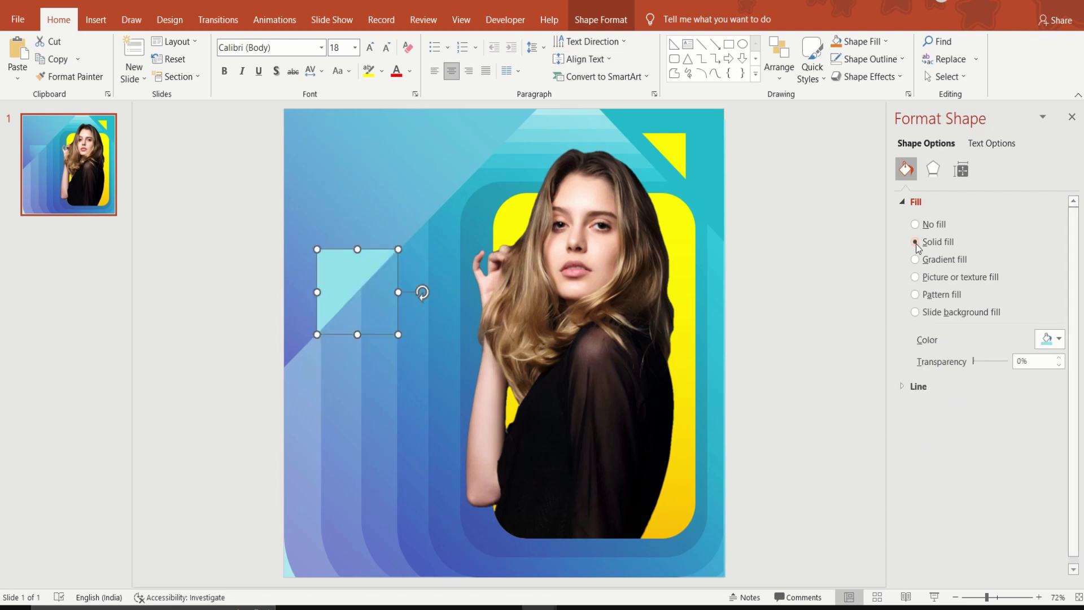
click(440, 231)
click(455, 265)
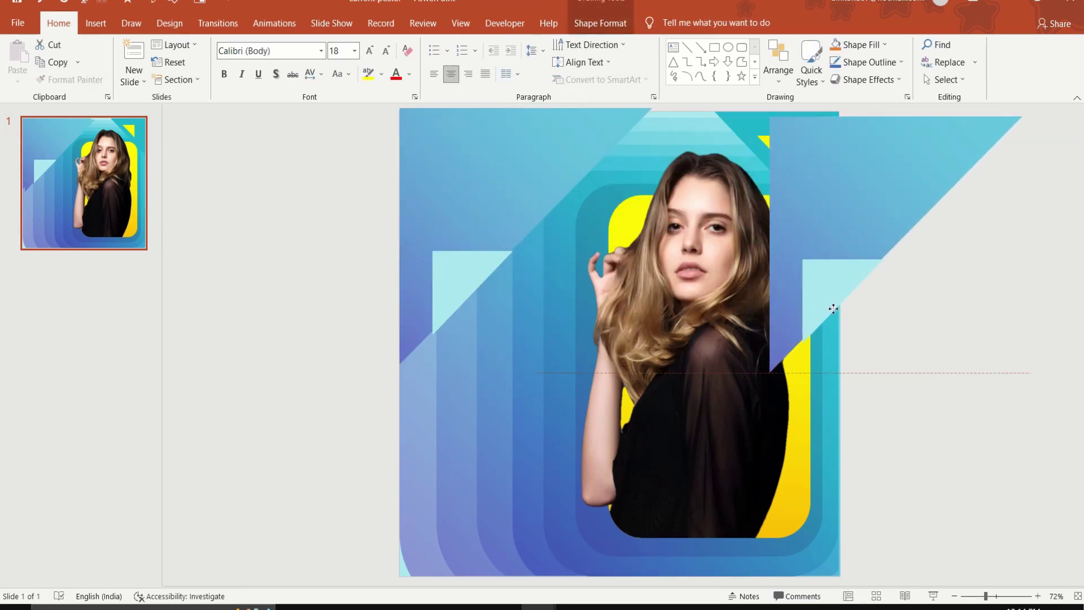
Copy the triangle pair right, flip it horizontally, rotate it 90° right and place it lower-right
drag(456, 271, 795, 271)
click(614, 26)
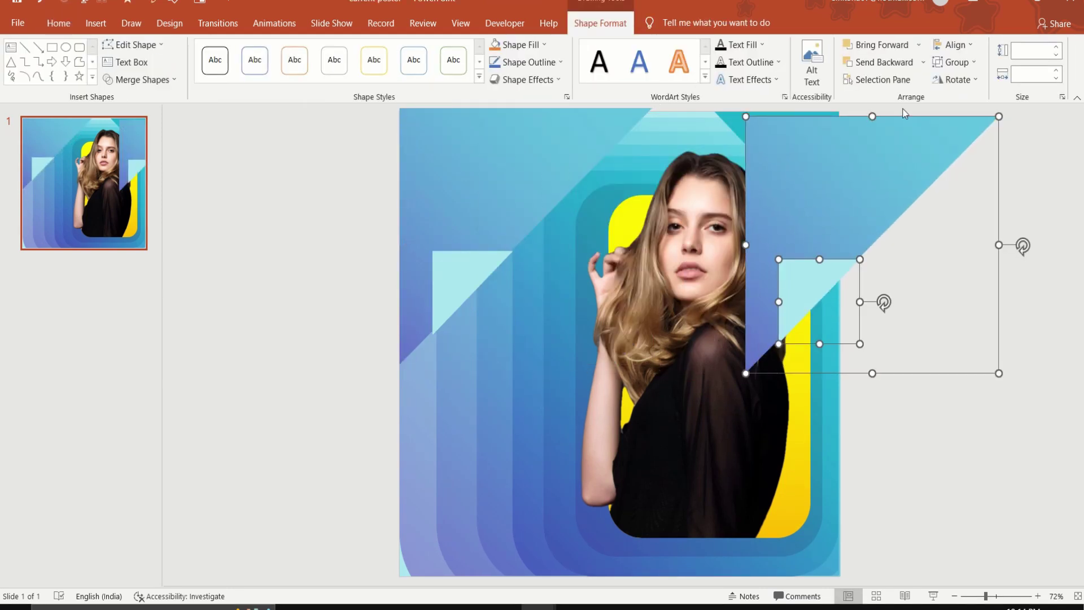
click(947, 83)
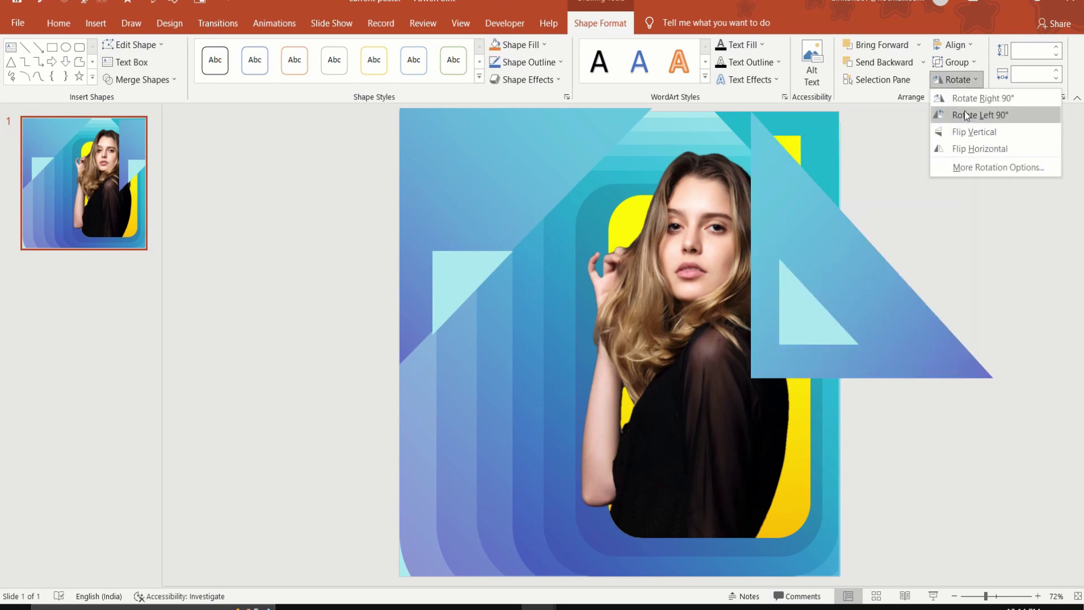
click(964, 146)
click(957, 81)
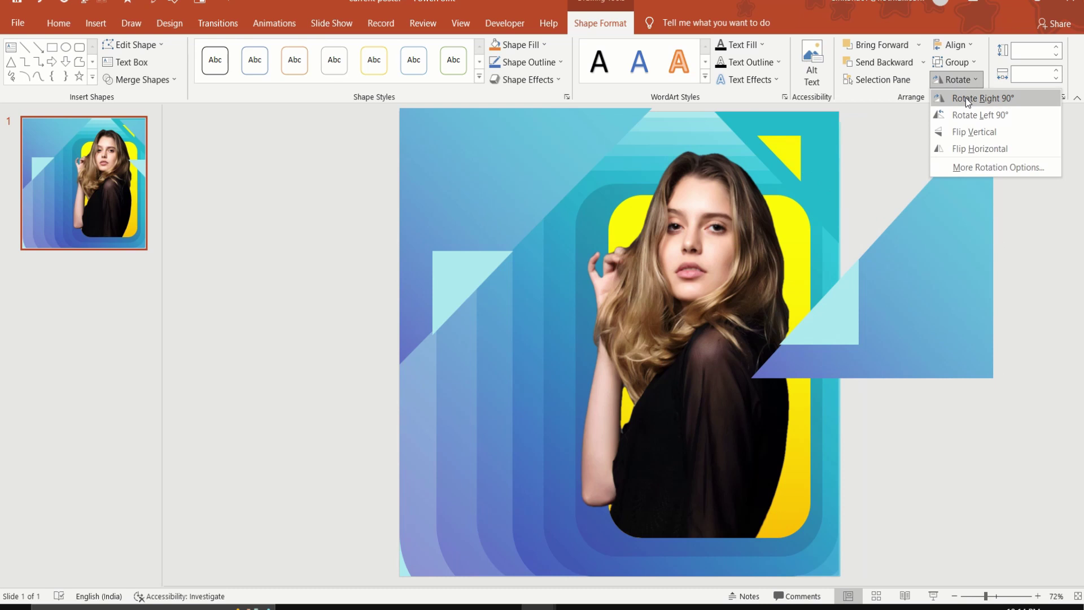
click(965, 97)
drag(944, 289, 791, 484)
click(886, 424)
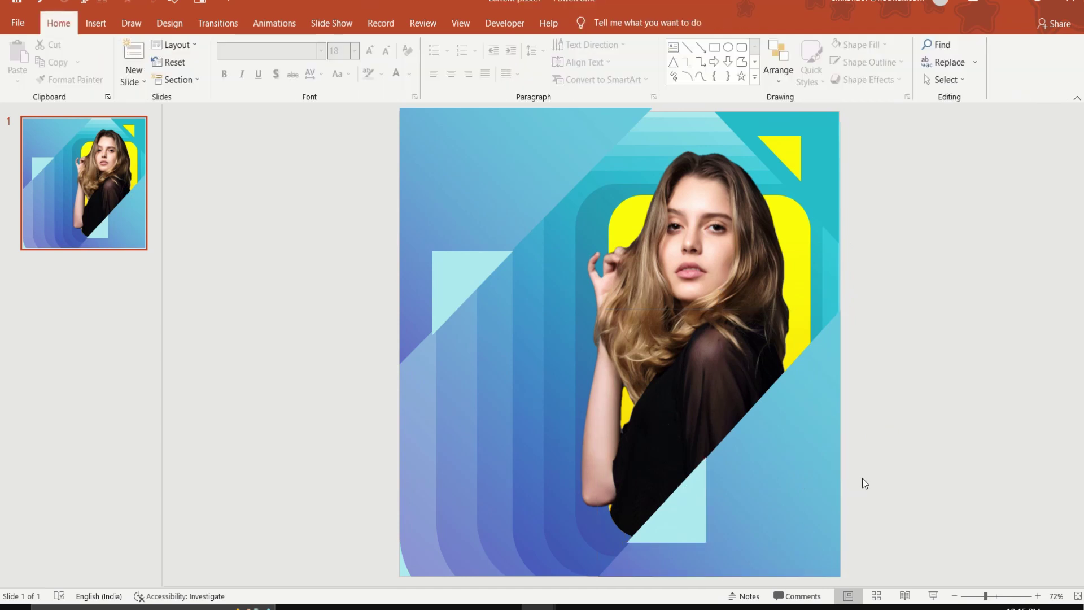
double_click(805, 474)
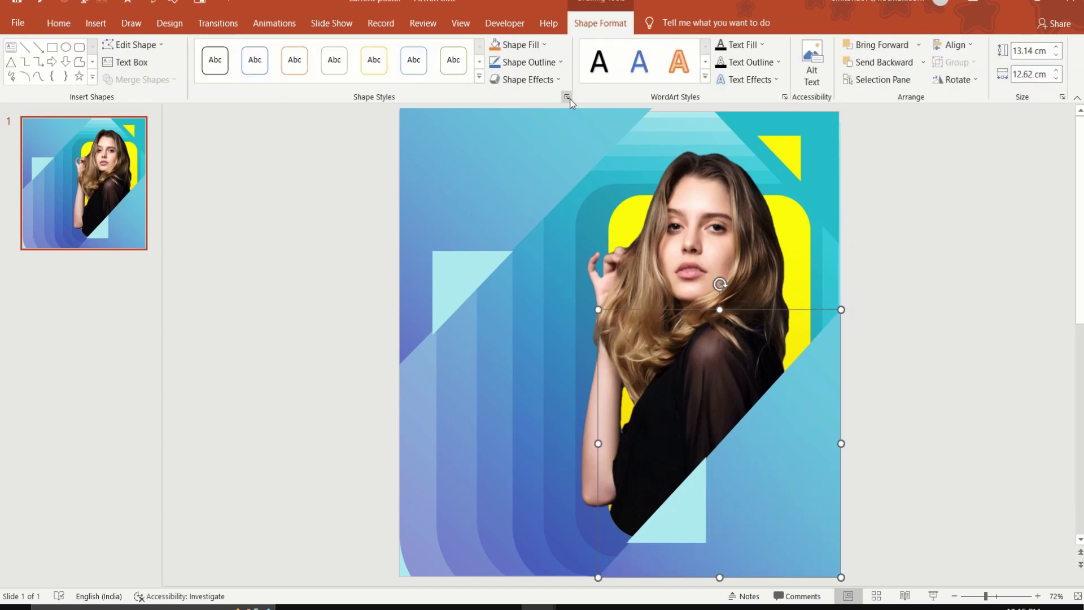
Set the lower-right shape's gradient stops to 48% and 30% transparency
click(567, 97)
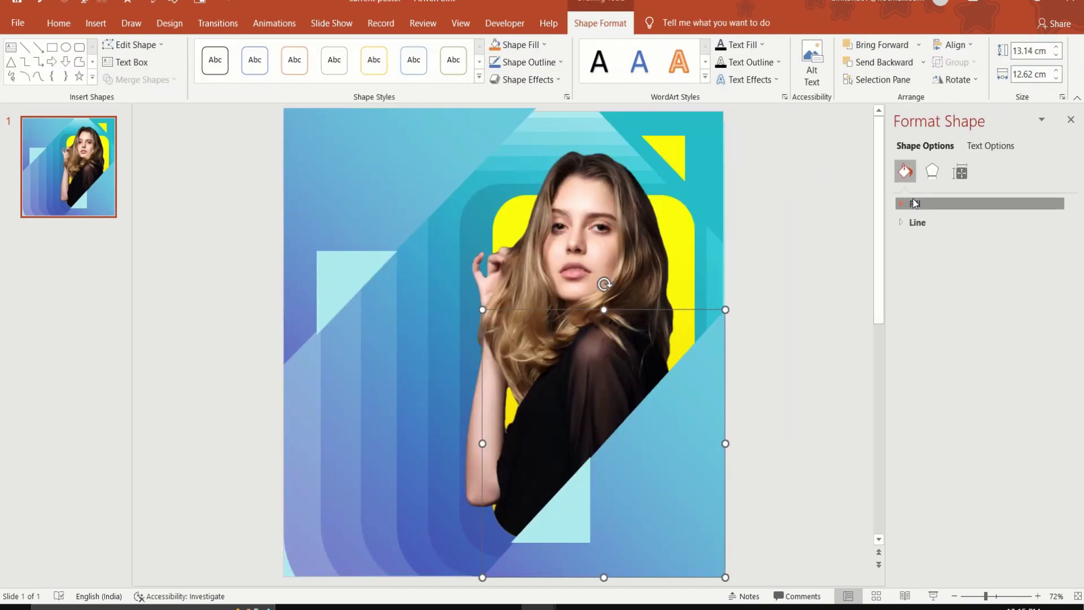
click(914, 204)
click(929, 446)
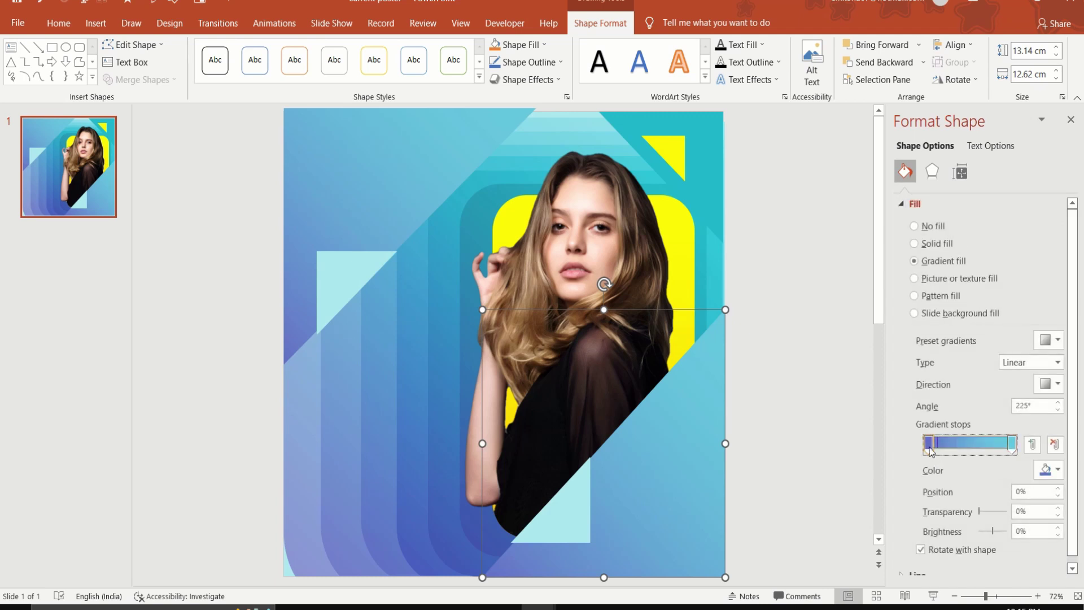
drag(979, 511, 992, 511)
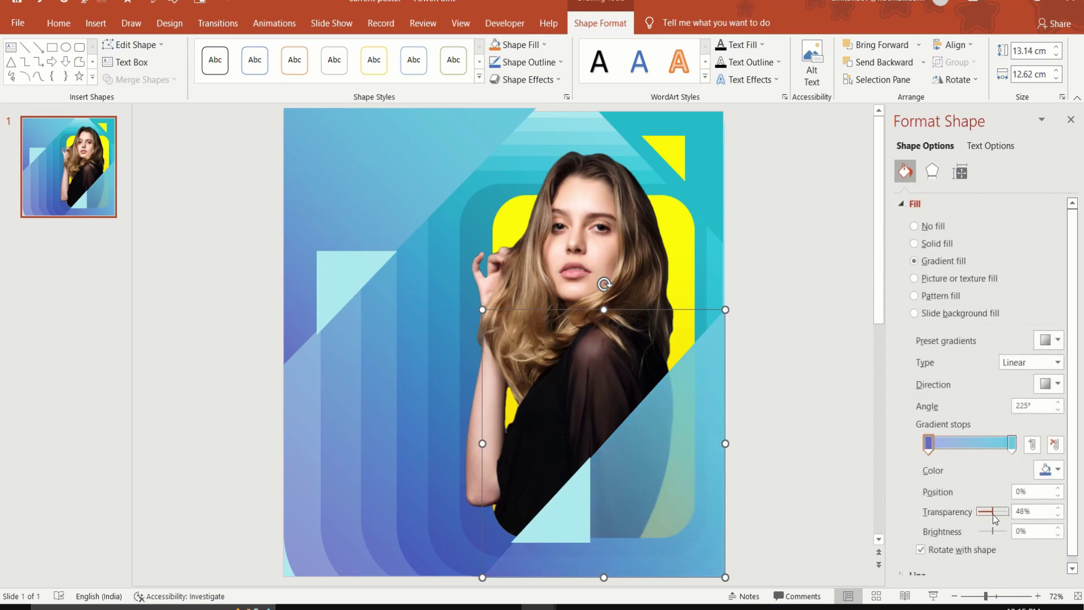
click(1011, 443)
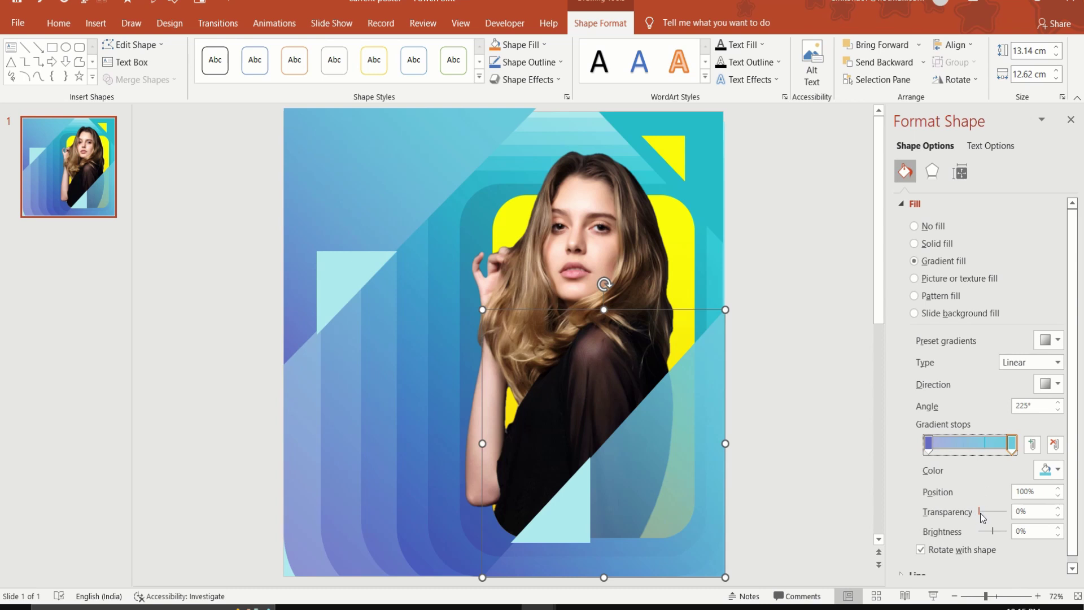
drag(980, 512, 990, 512)
Move the small light-blue triangle up and to the right
click(801, 453)
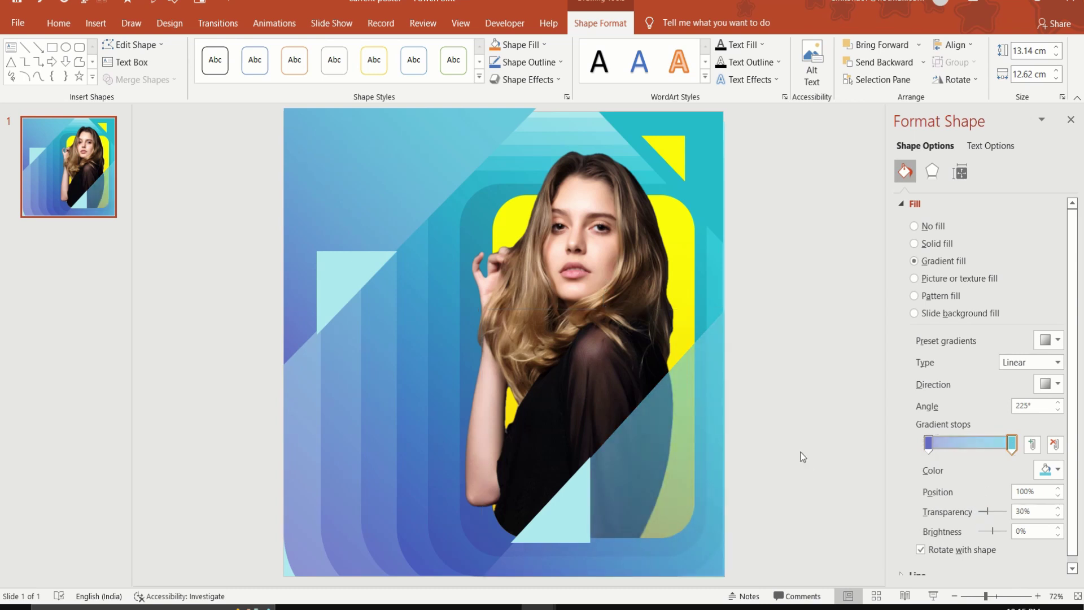
click(591, 496)
drag(591, 496, 686, 485)
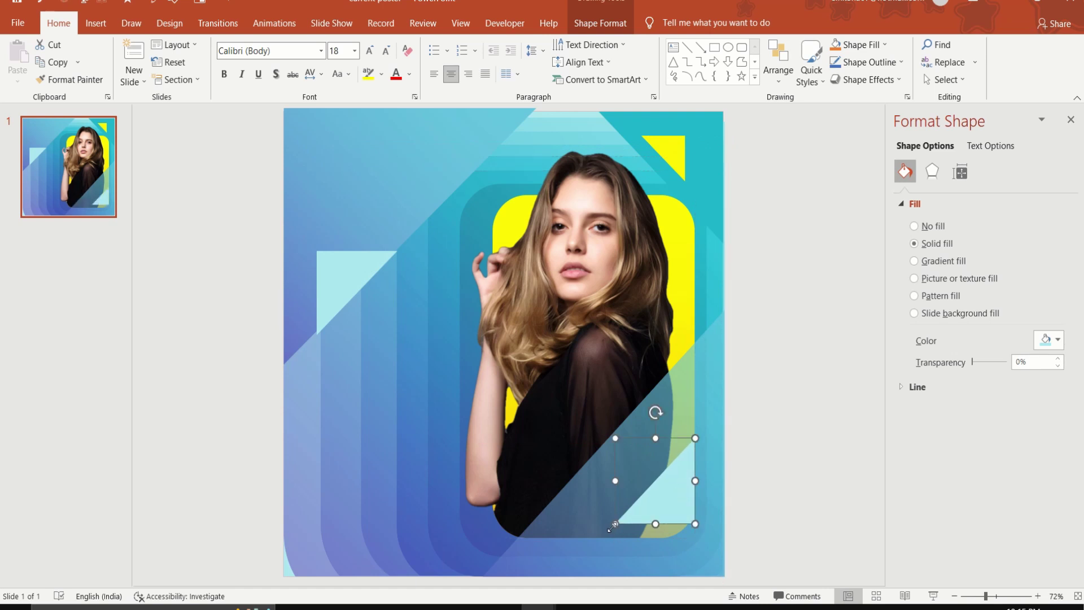
Shrink the small lower-right triangle into the corner and give it a white fill
mouse_move(611, 529)
mouse_down()
mouse_move(652, 488)
mouse_move(680, 513)
mouse_up()
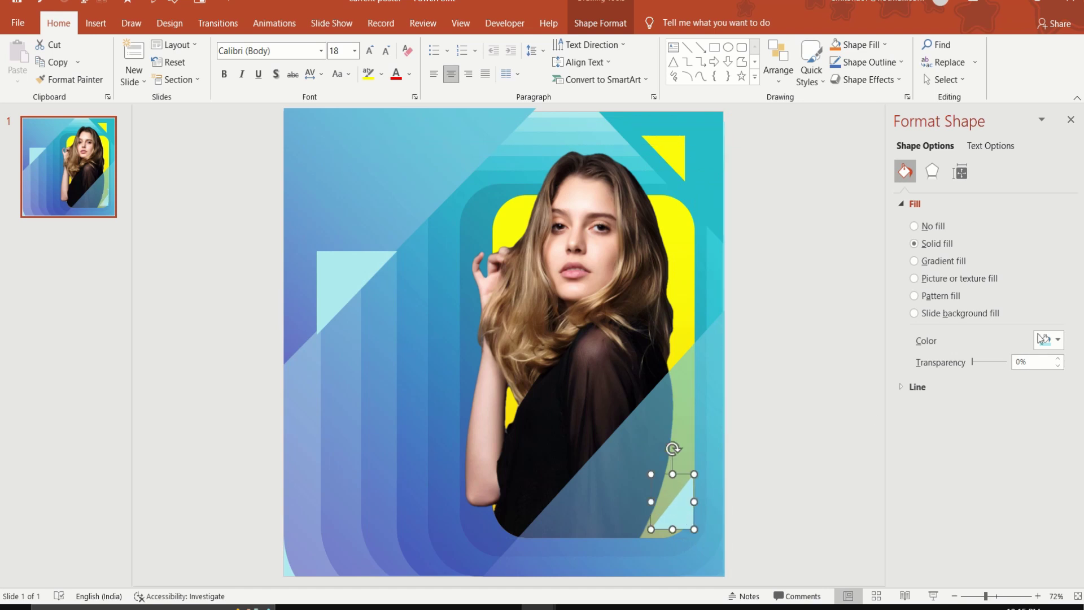
click(1058, 339)
click(976, 374)
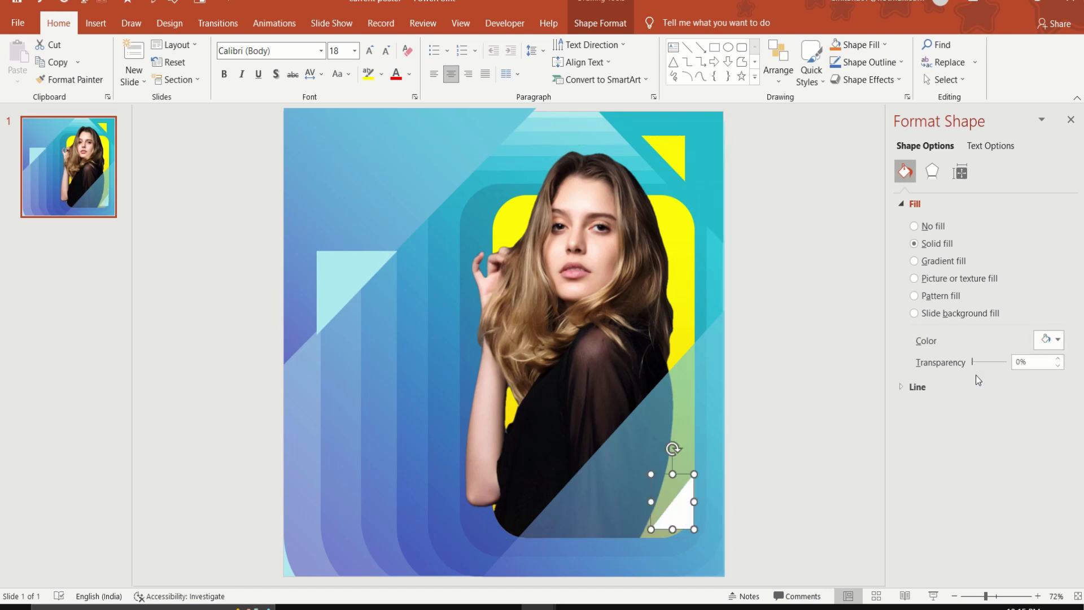
click(465, 281)
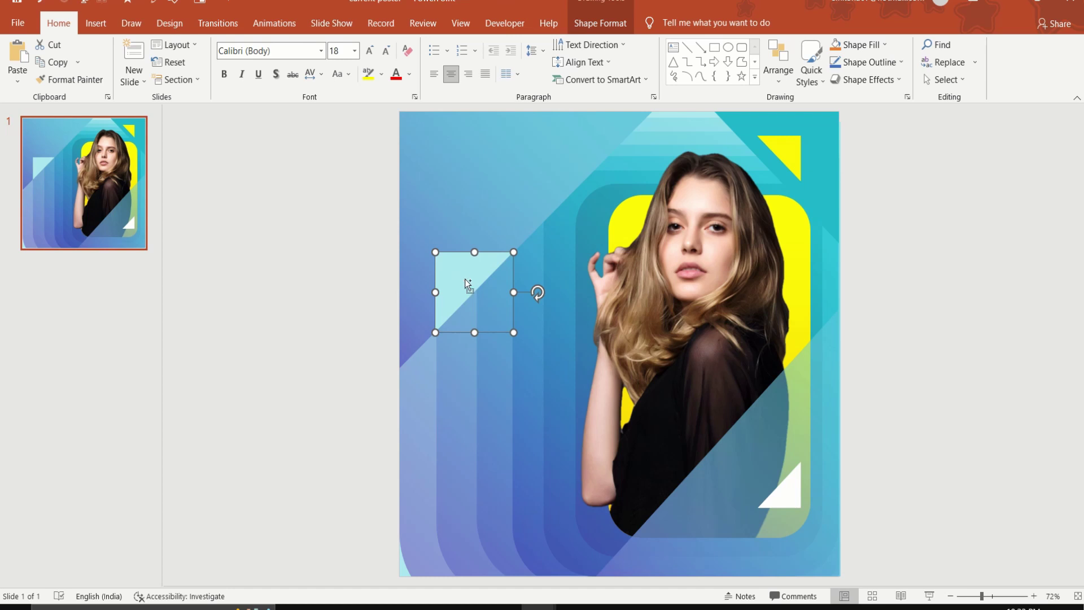
Duplicate the light-blue triangle, shrink it at top-left, and copy it into a row of five
key(ctrl+d)
drag(465, 281, 455, 157)
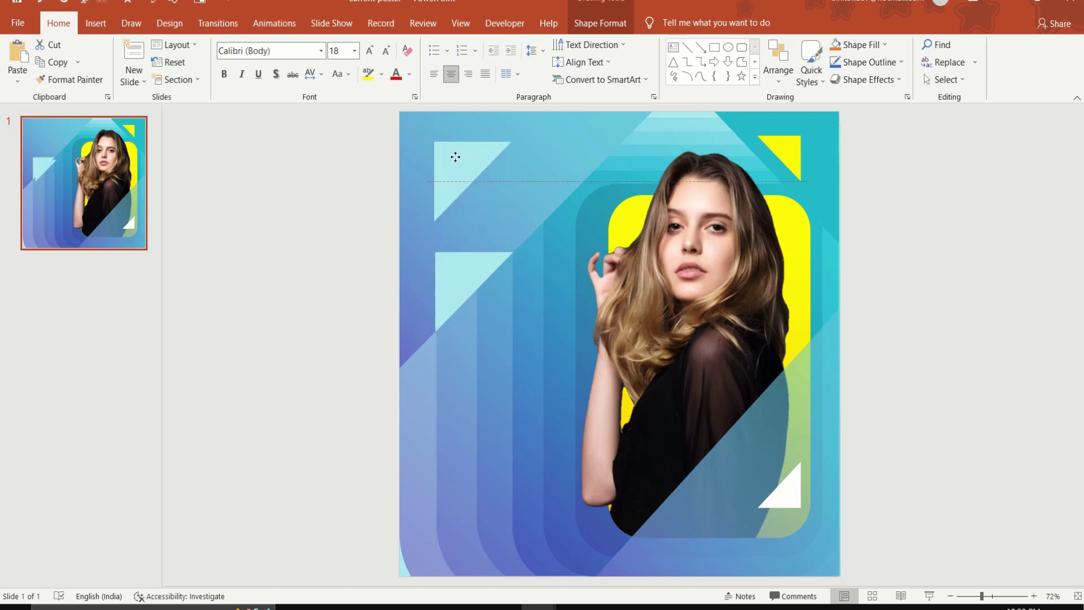
drag(512, 217, 445, 154)
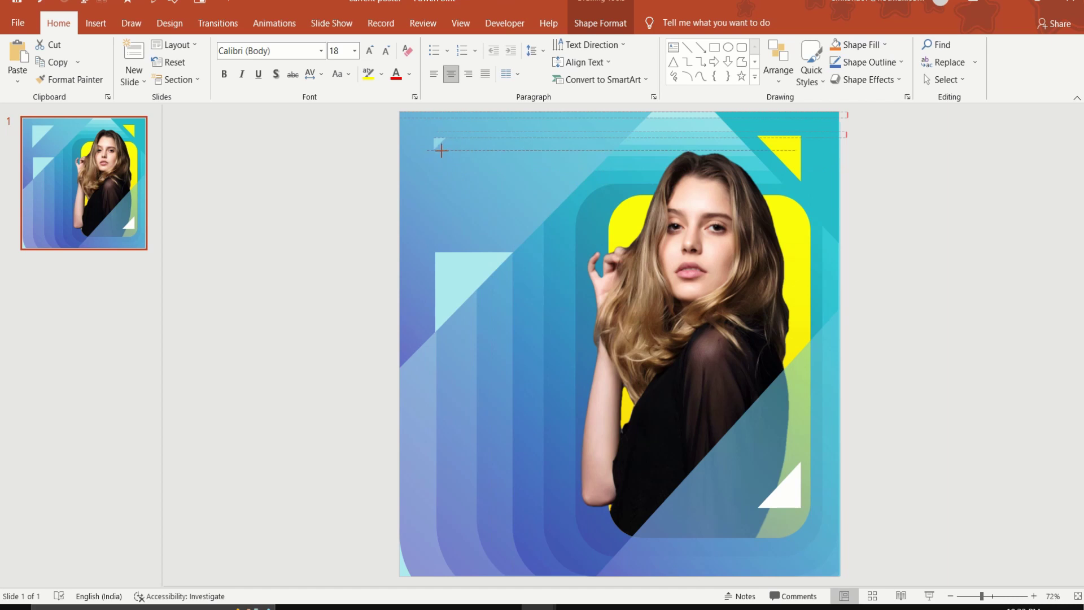
drag(437, 147, 441, 150)
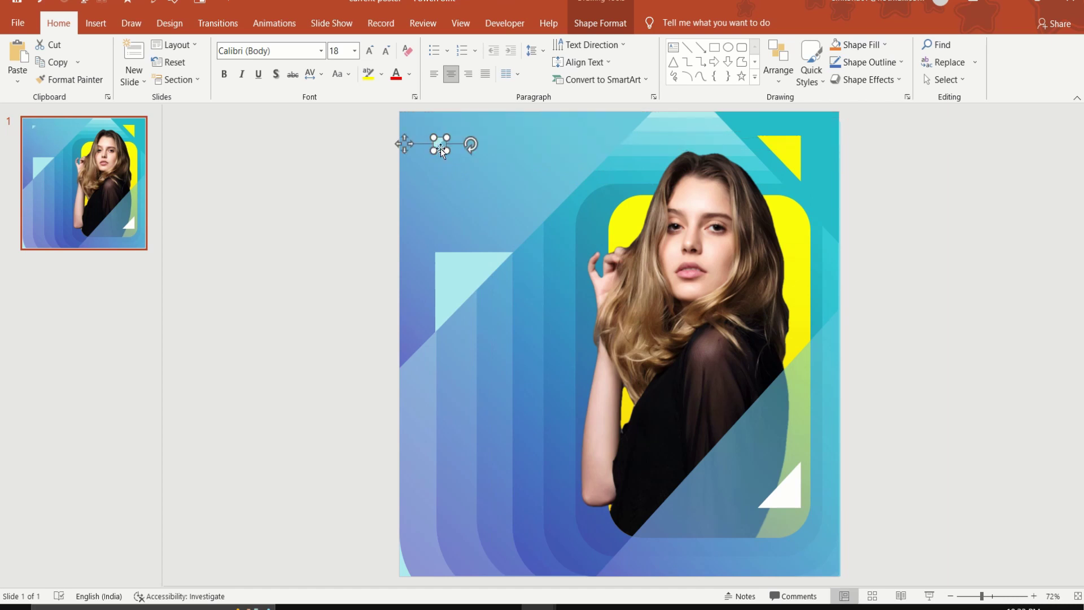
scroll(441, 148, up, 2)
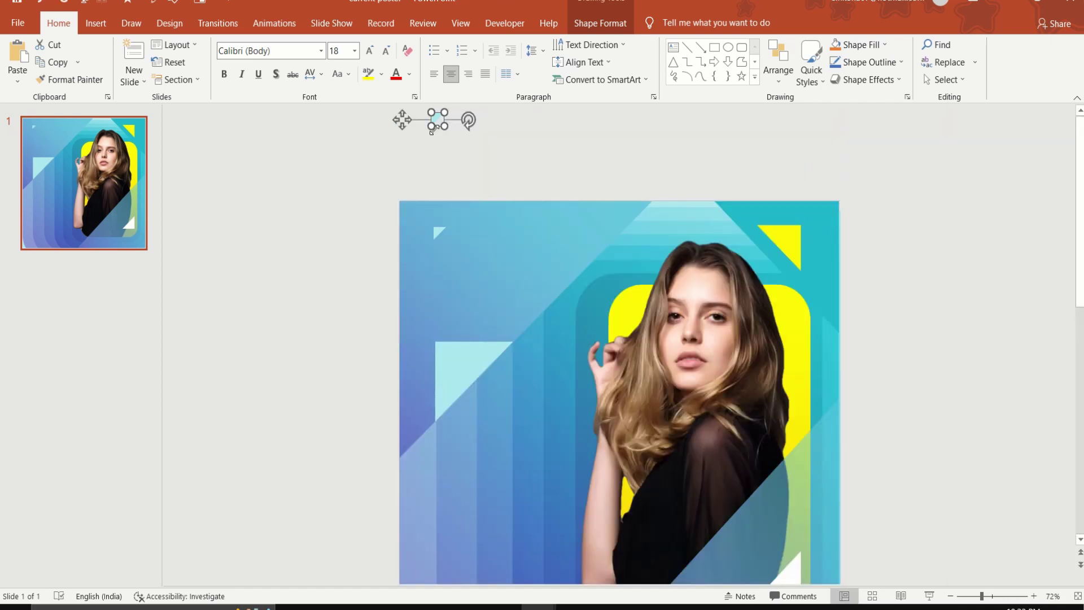
drag(401, 120, 424, 235)
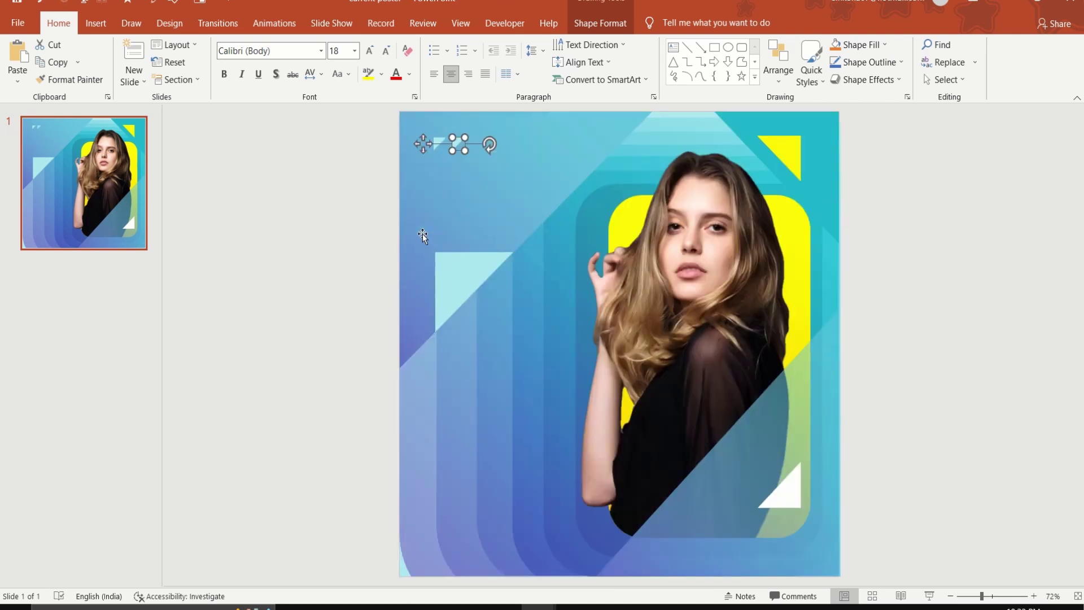
key(ctrl+d)
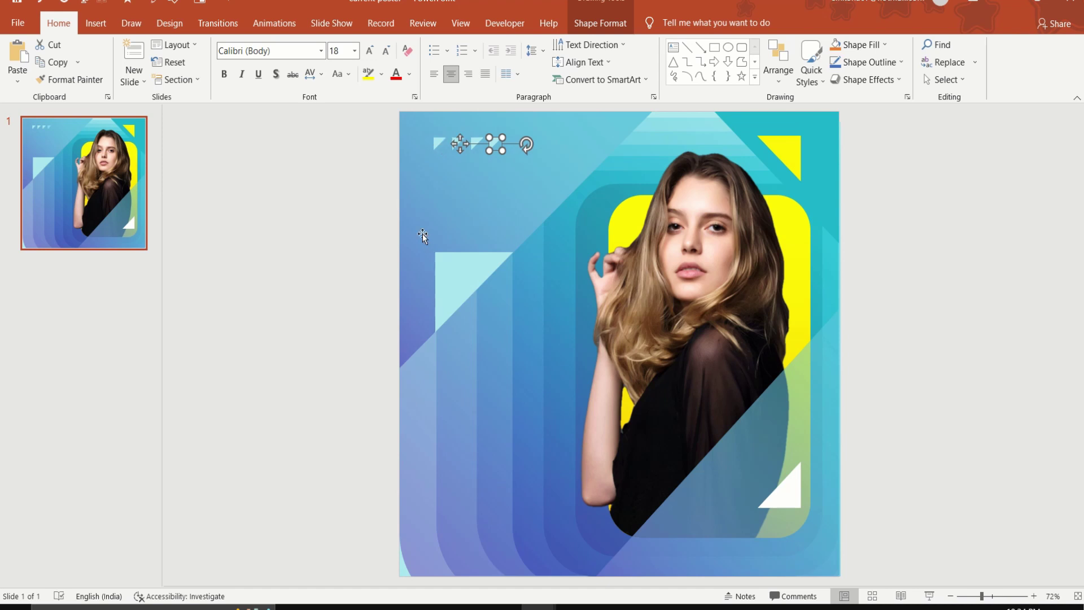
key(ctrl+d)
click(343, 147)
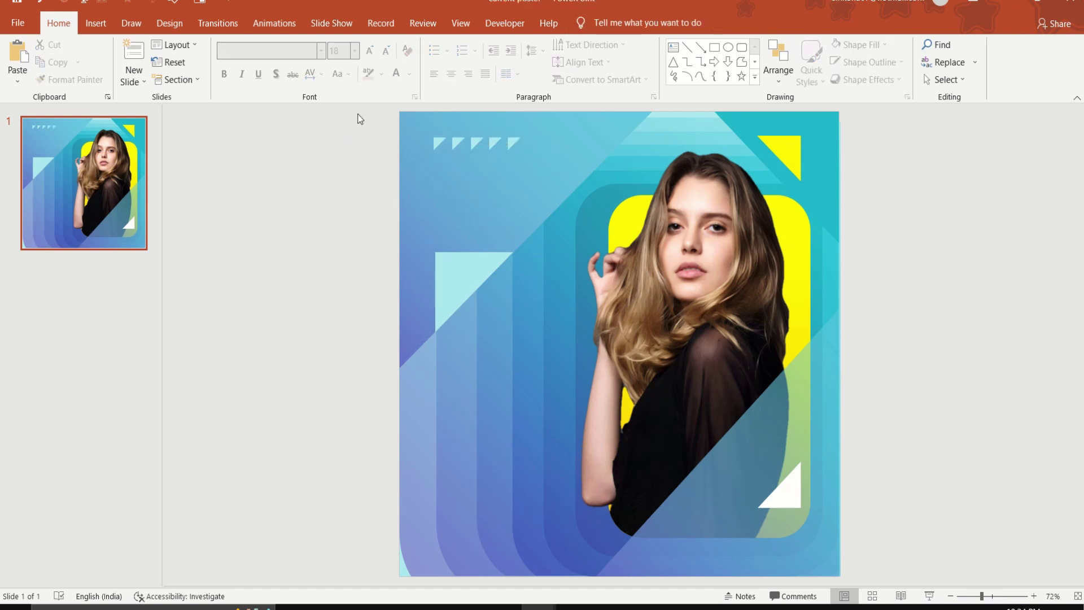
drag(357, 113, 550, 164)
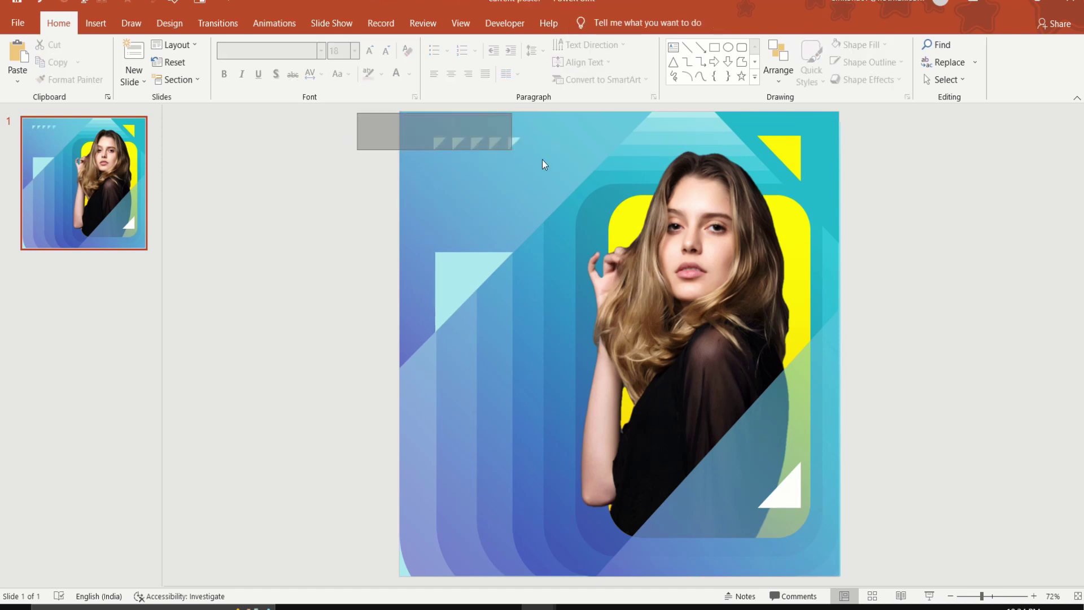
Group the triangle row, repeat it into five rows, and group them into one 4.21 × 4.51 cm grid
right_click(455, 148)
mouse_move(490, 262)
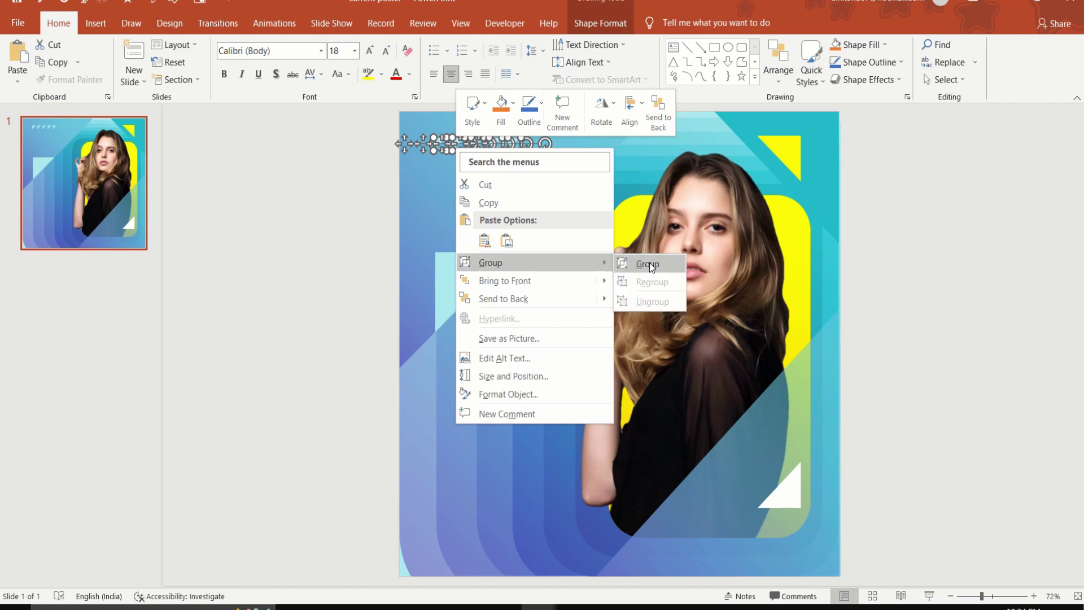
click(648, 264)
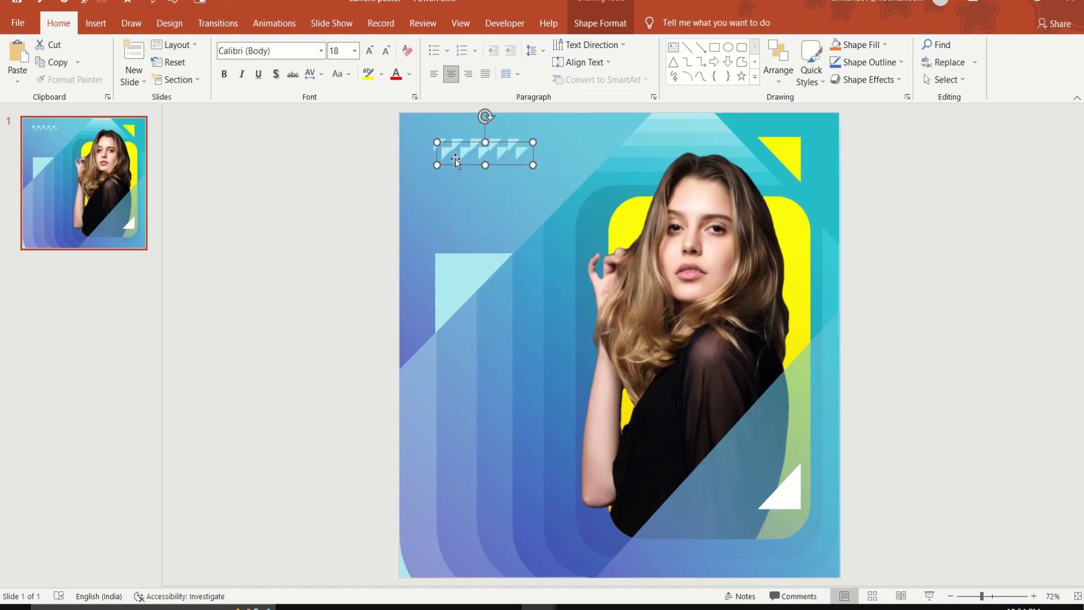
drag(460, 163, 451, 173)
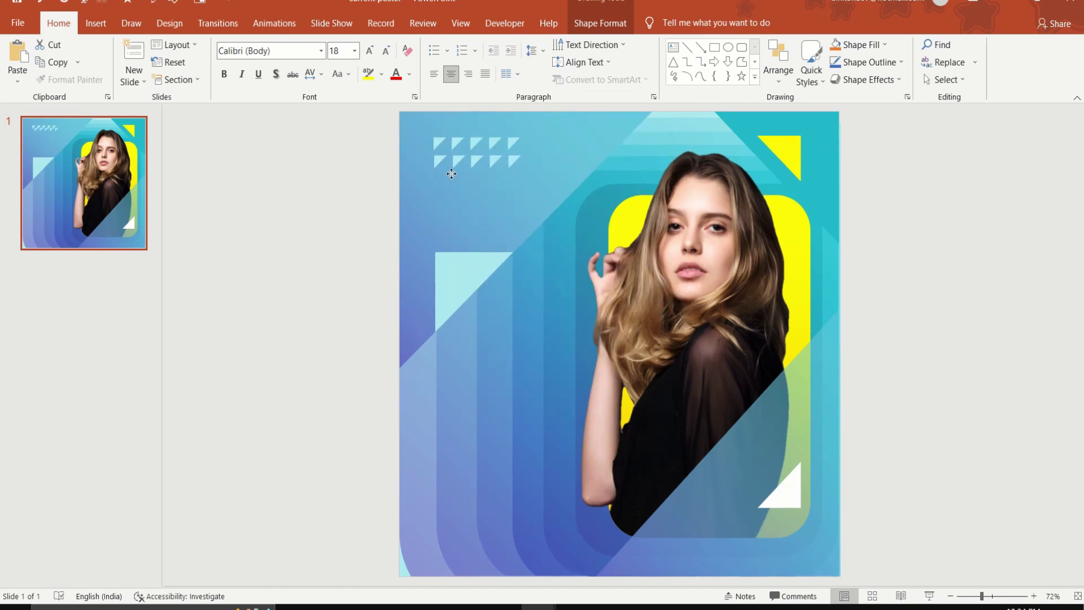
key(ctrl+d)
key(ctrl+d)
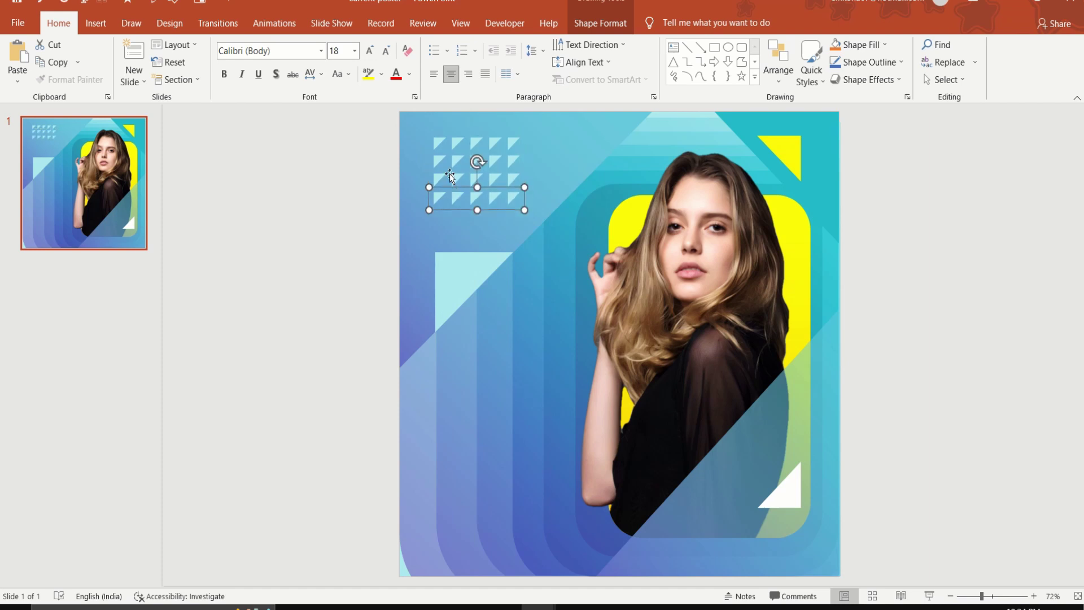
key(ctrl+d)
click(363, 183)
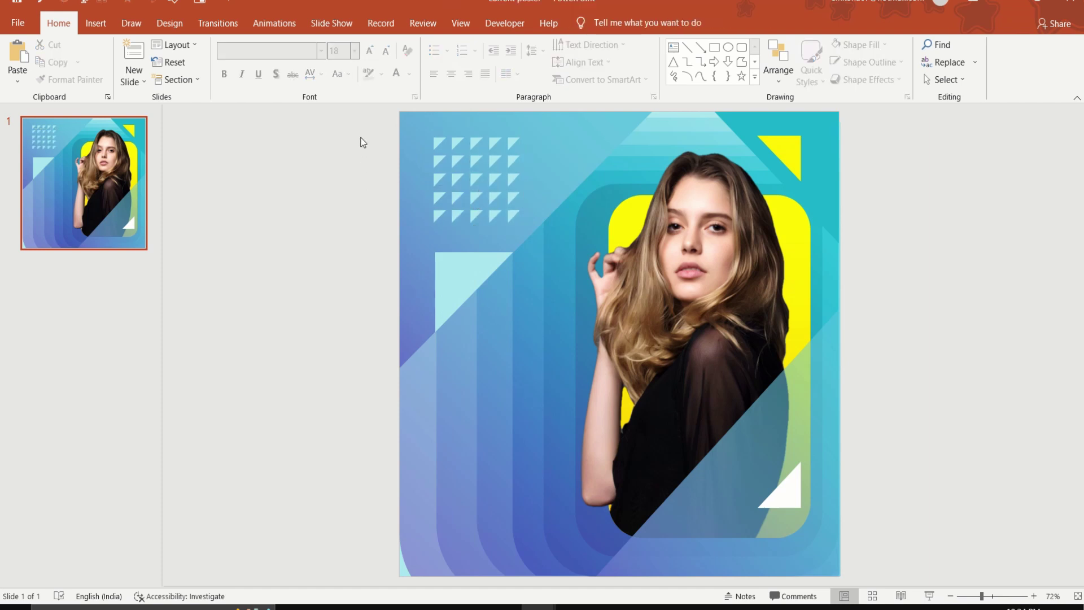
drag(362, 117, 544, 240)
right_click(487, 209)
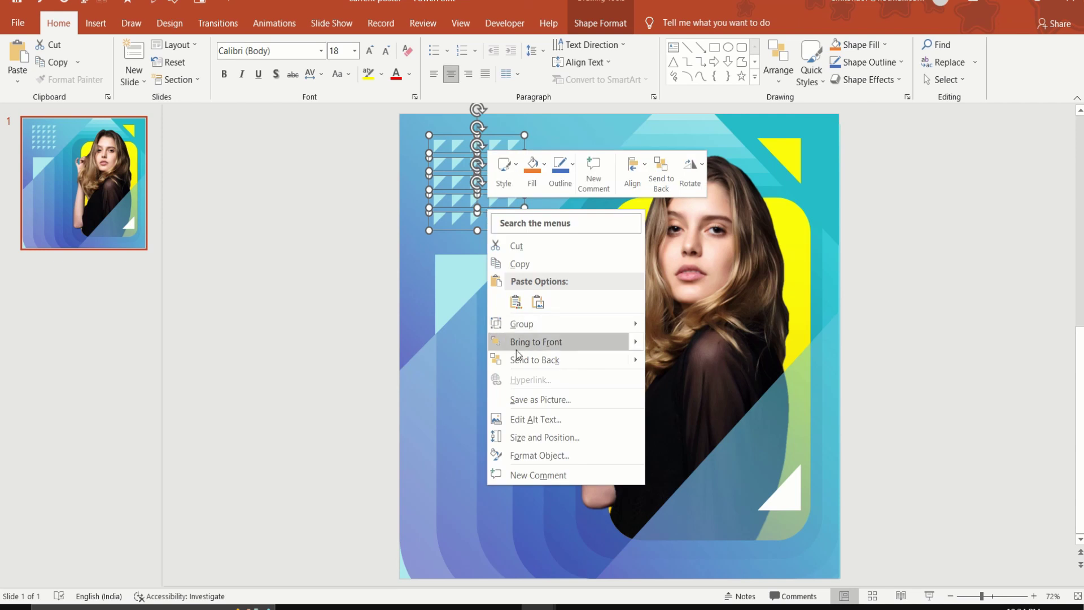
click(671, 323)
click(395, 236)
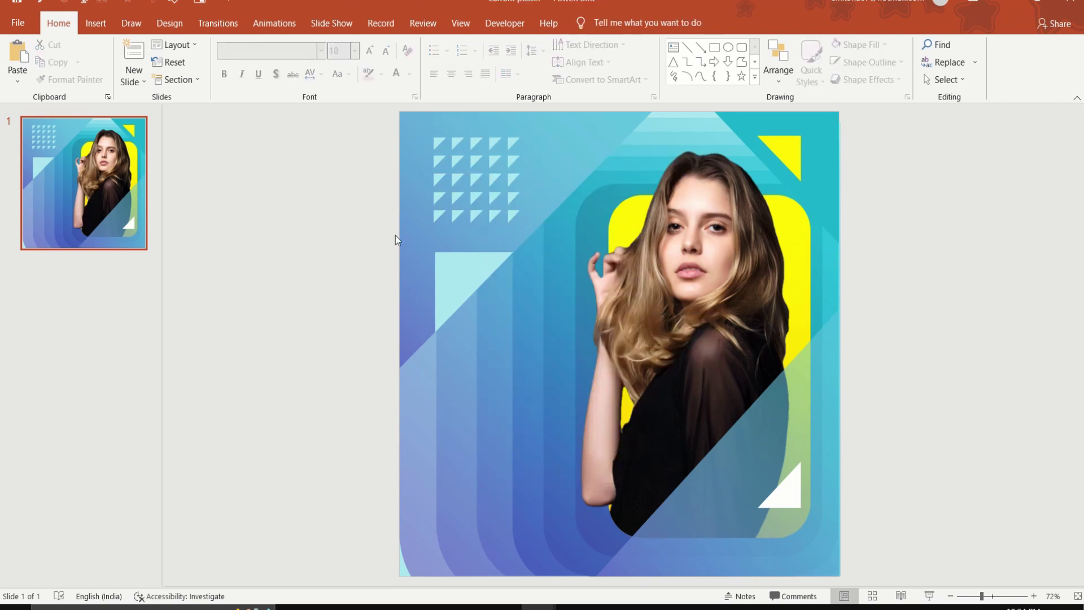
Recolour several individual triangles in the grid white, then duplicate the whole grid
click(458, 140)
click(459, 140)
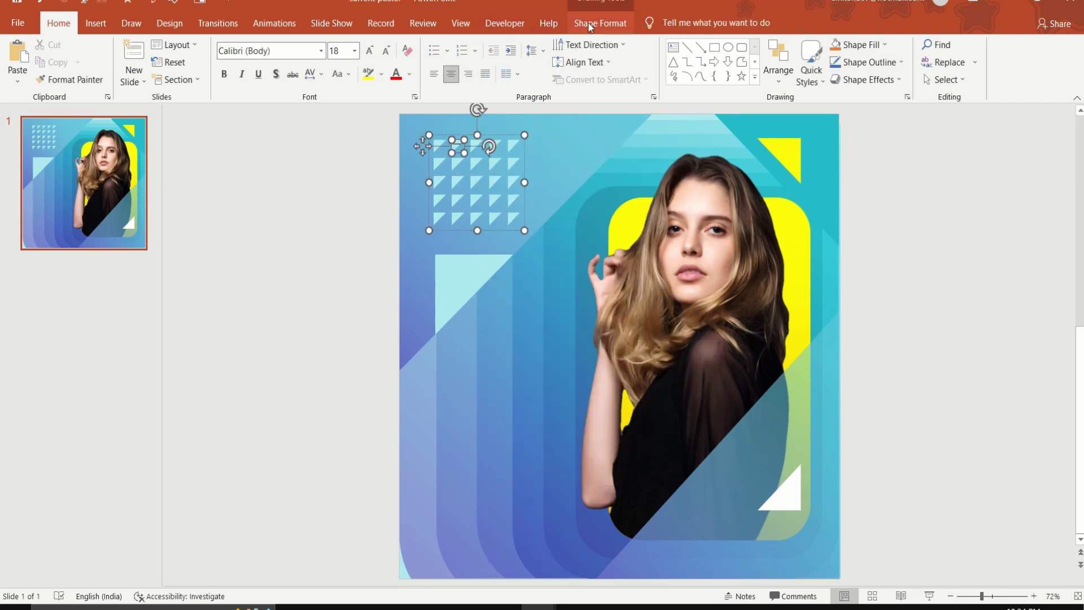
click(600, 23)
click(516, 46)
click(495, 79)
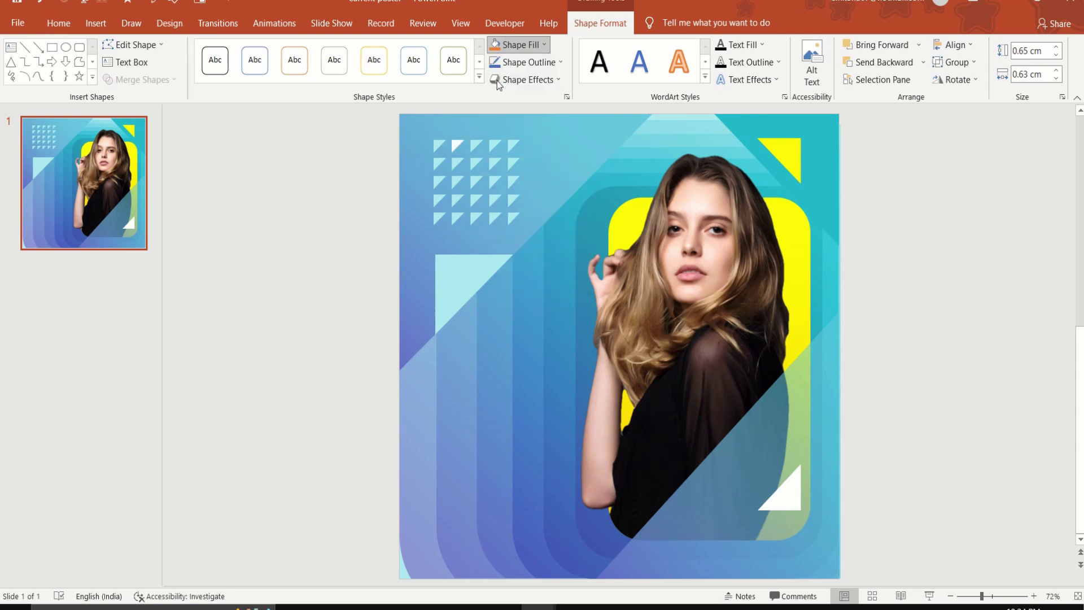
click(457, 182)
click(497, 45)
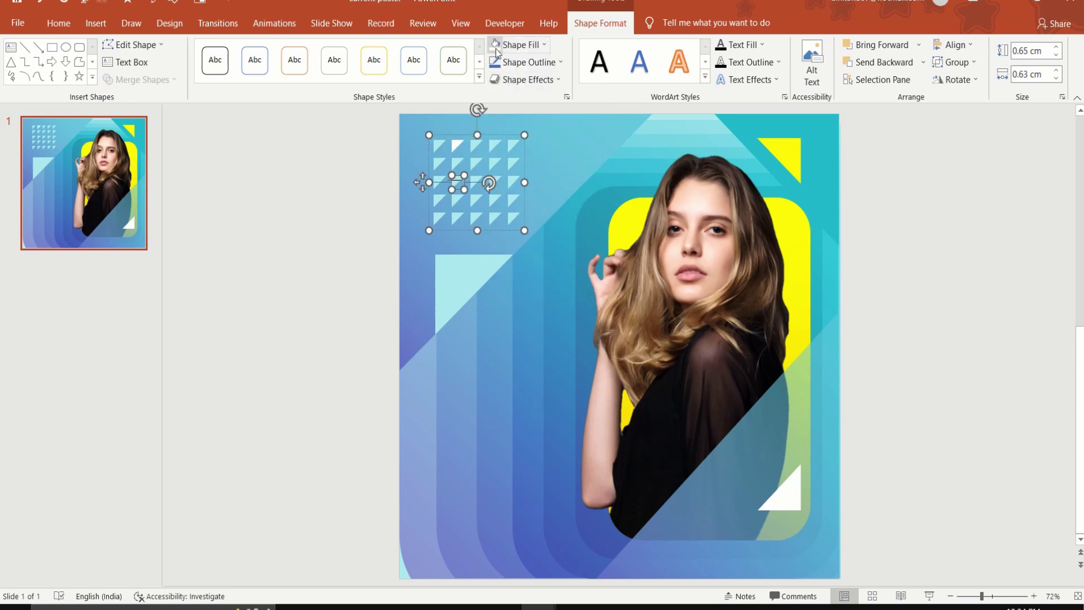
click(477, 219)
click(497, 44)
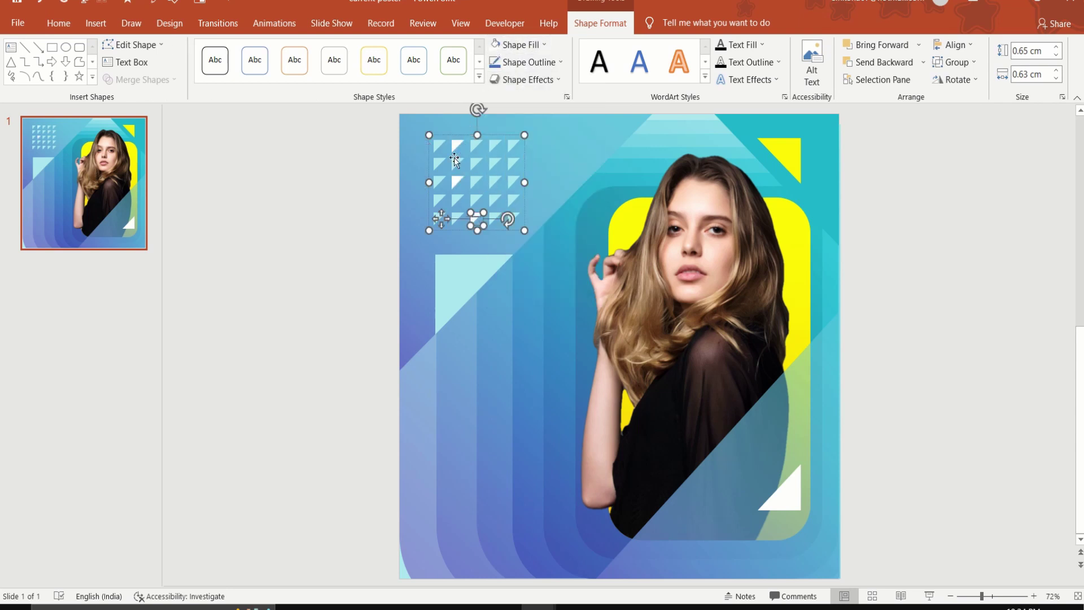
click(439, 200)
click(477, 164)
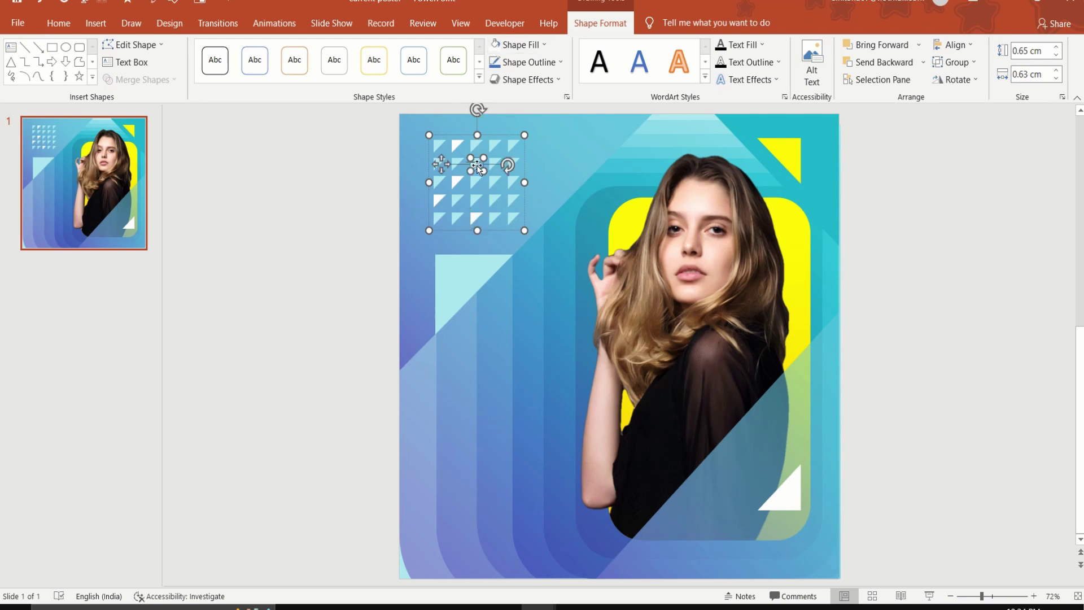
click(497, 45)
click(474, 199)
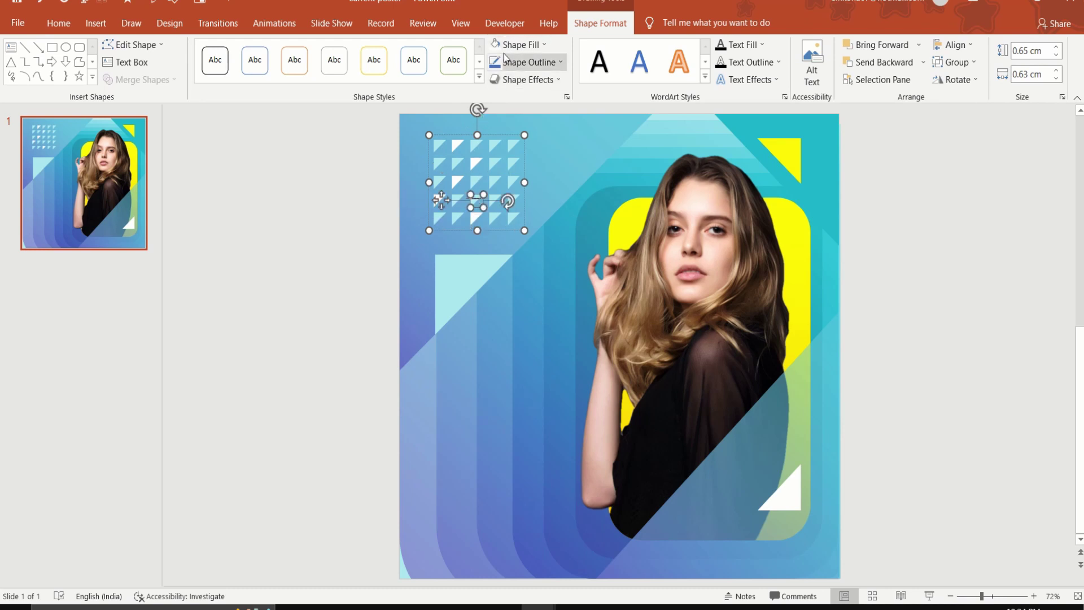
click(497, 45)
click(495, 199)
click(497, 45)
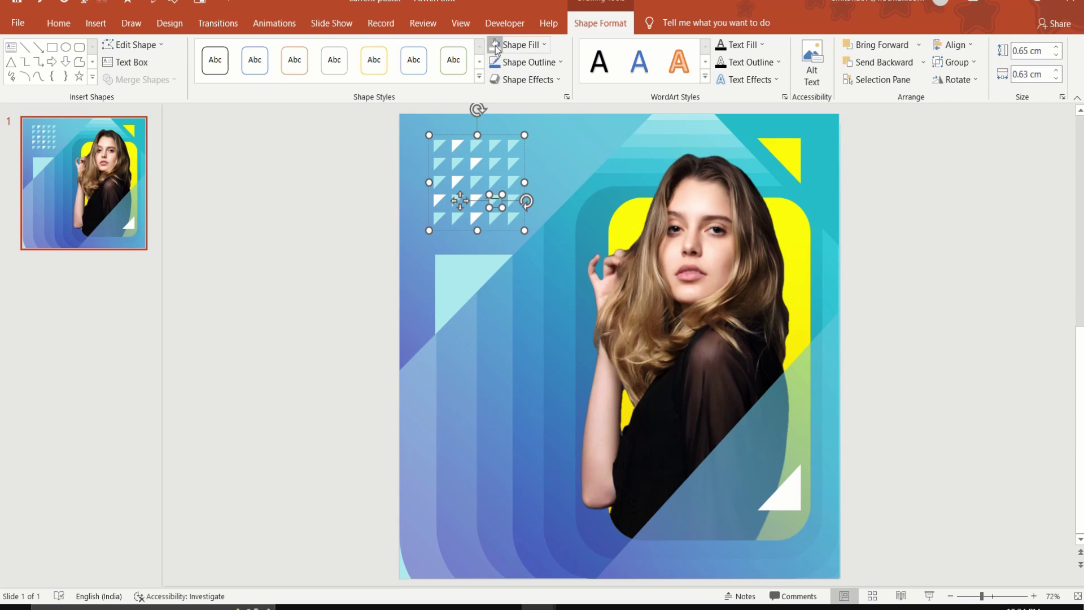
click(513, 163)
click(497, 45)
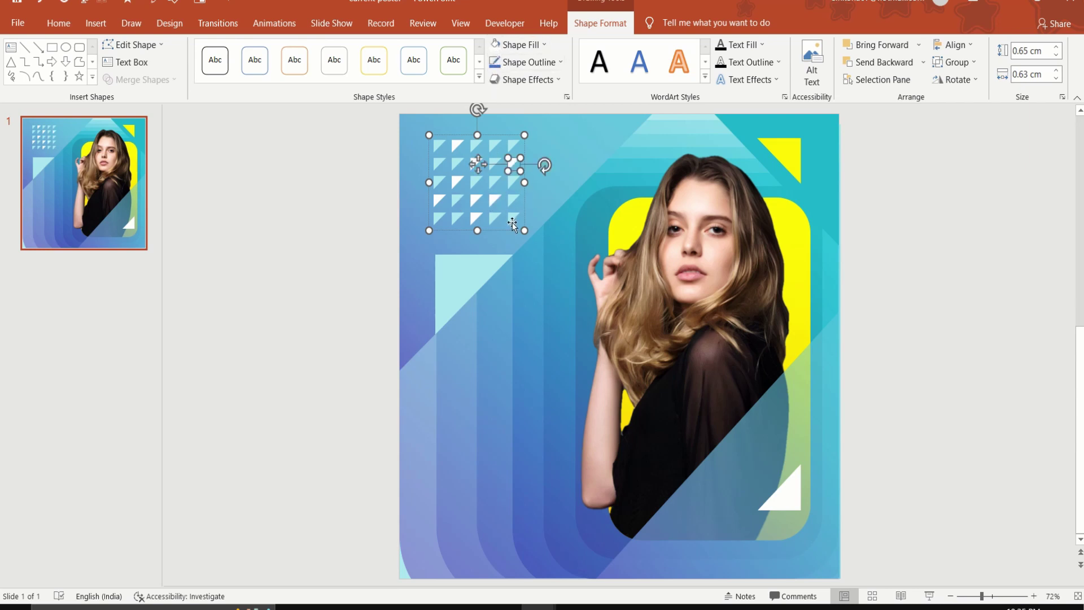
click(513, 218)
click(496, 44)
click(456, 136)
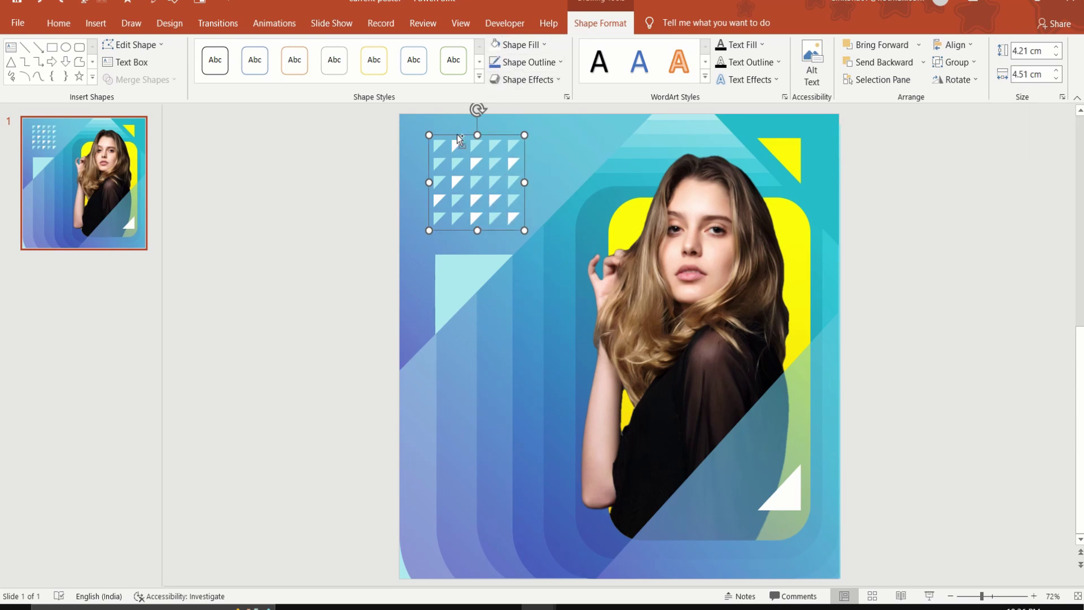
key(ctrl+d)
Shrink the grid copy to 2.25 × 2.41 cm at the bottom beside the model, and place another copy on the right edge
drag(462, 237, 650, 570)
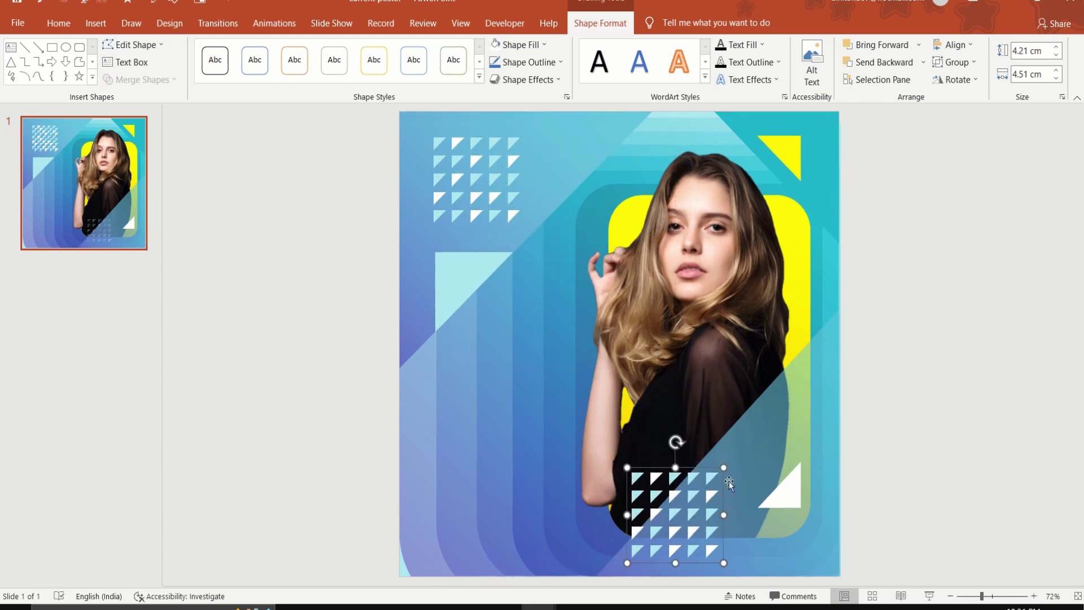
mouse_move(725, 465)
mouse_down()
mouse_move(670, 527)
mouse_move(680, 501)
mouse_up()
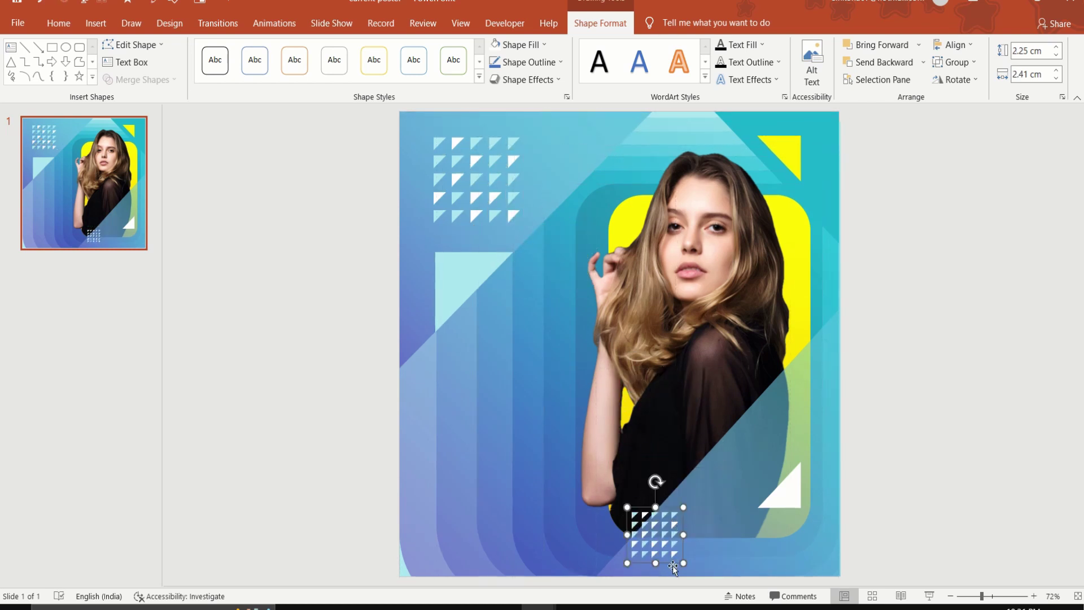
drag(672, 553, 690, 557)
scroll(690, 557, down, 5)
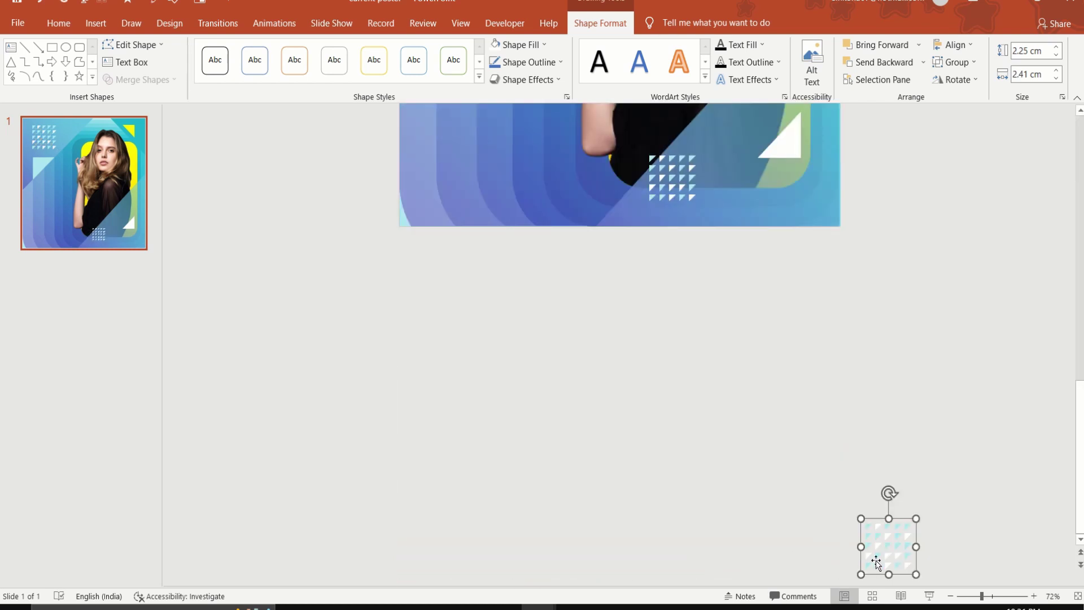
mouse_move(860, 561)
mouse_down()
mouse_move(825, 380)
mouse_move(835, 330)
mouse_move(826, 378)
mouse_up()
scroll(826, 380, up, 5)
click(822, 190)
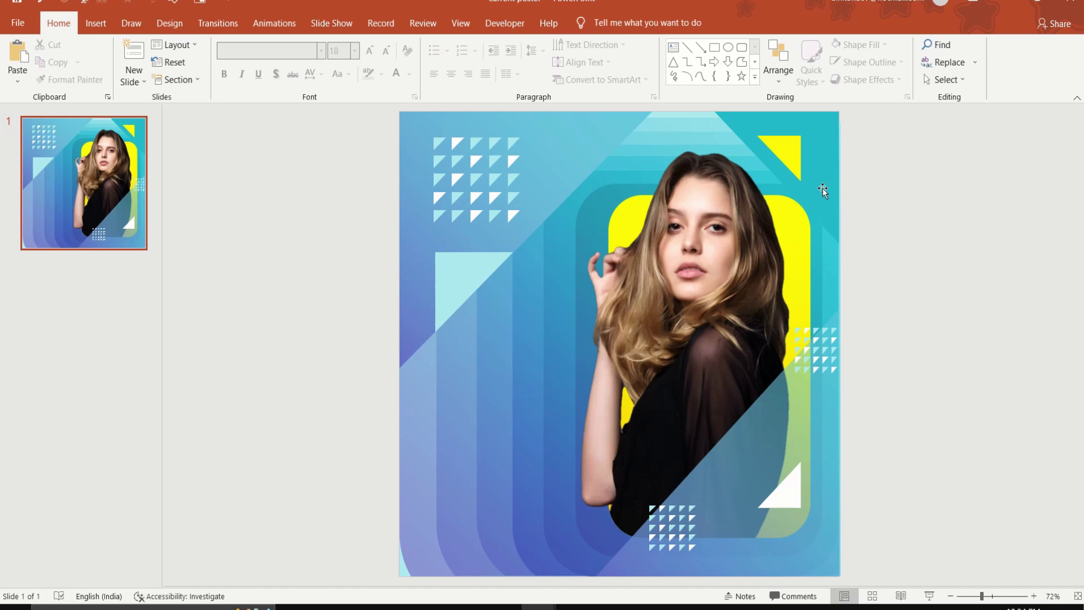
Add a 'Be Bright' text box in Montserrat Extra Bold, 60 pt
click(673, 49)
drag(452, 327, 587, 372)
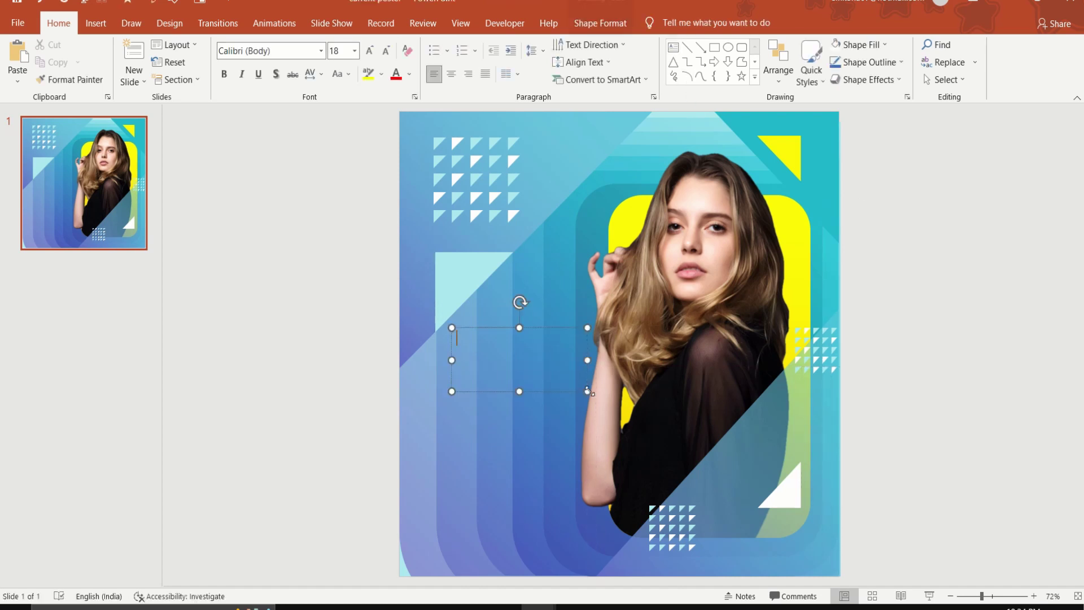
text(Be B)
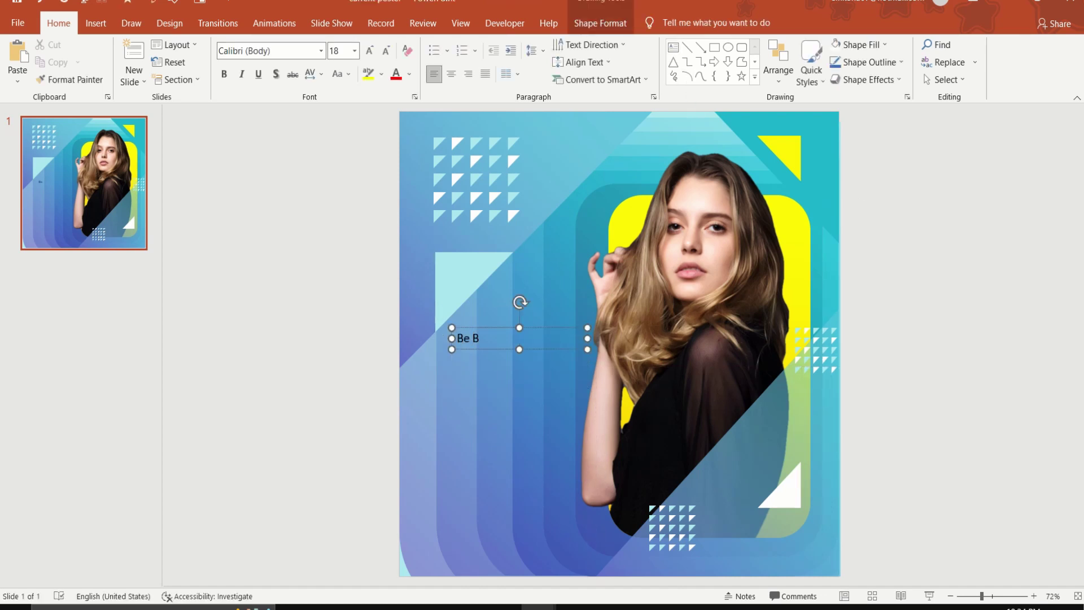
text(right)
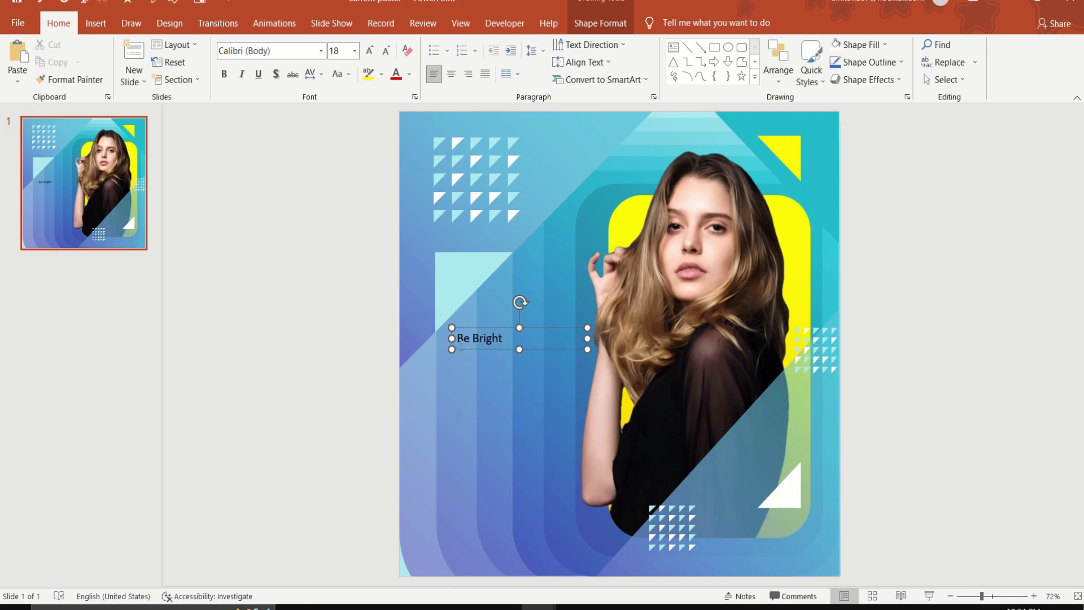
drag(459, 337, 541, 354)
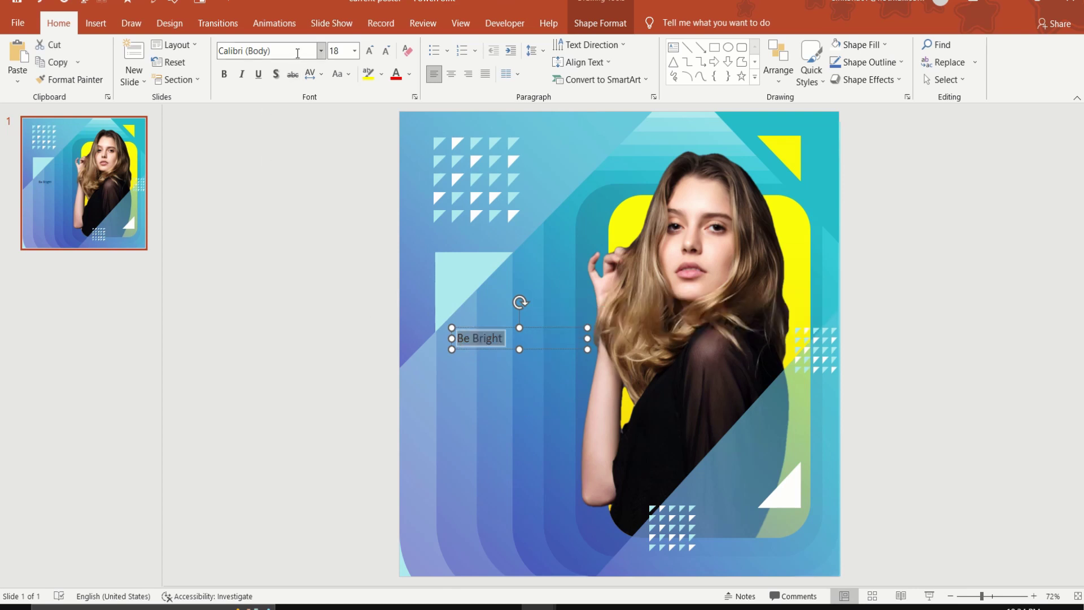
click(265, 51)
text(Montserrat Extra Bold)
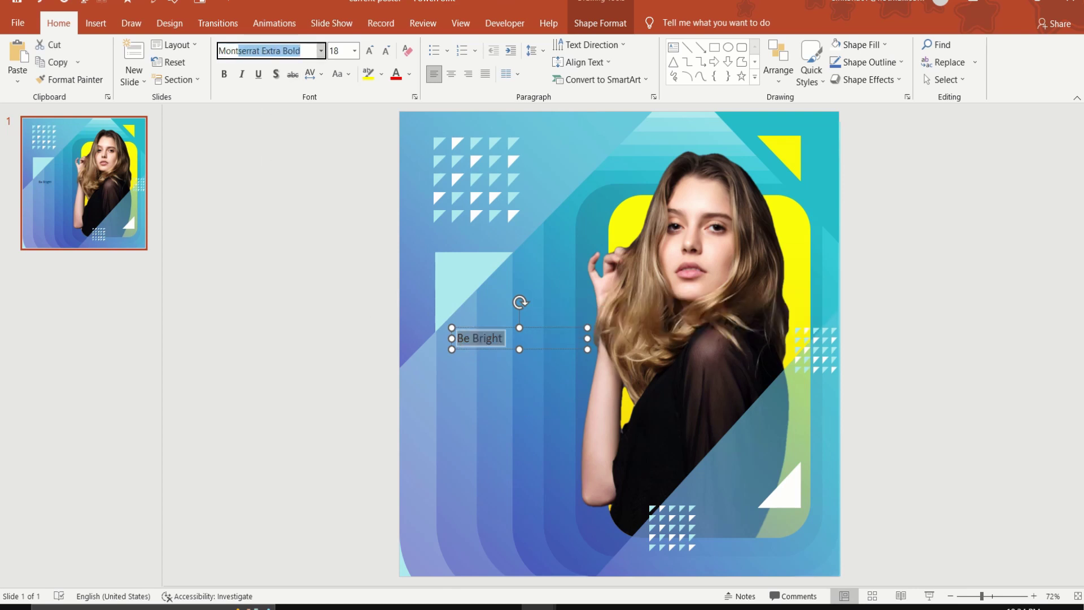
key(Return)
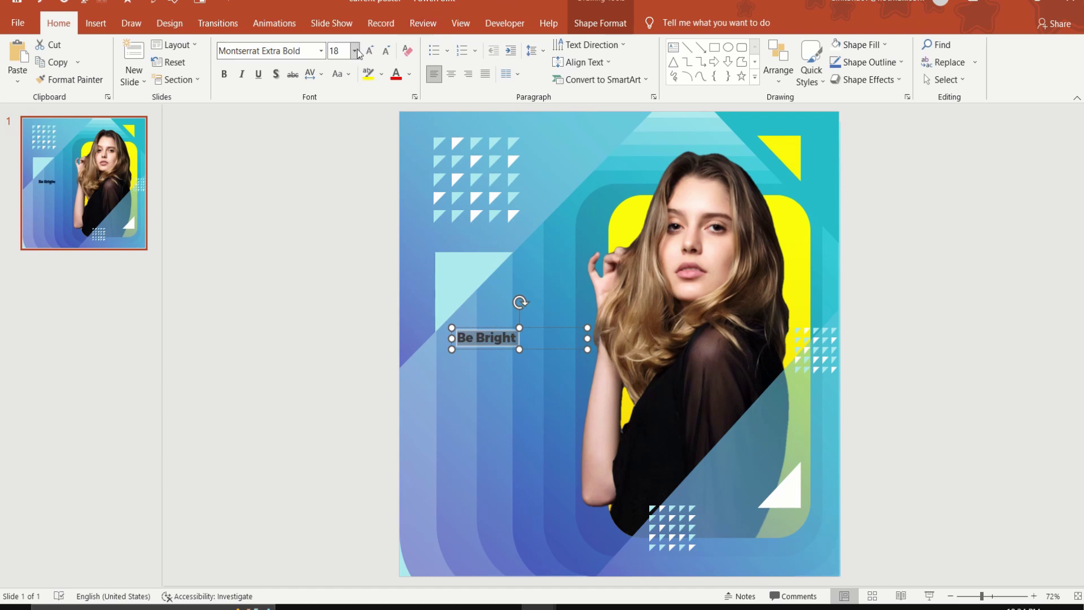
click(341, 52)
text(60)
key(Return)
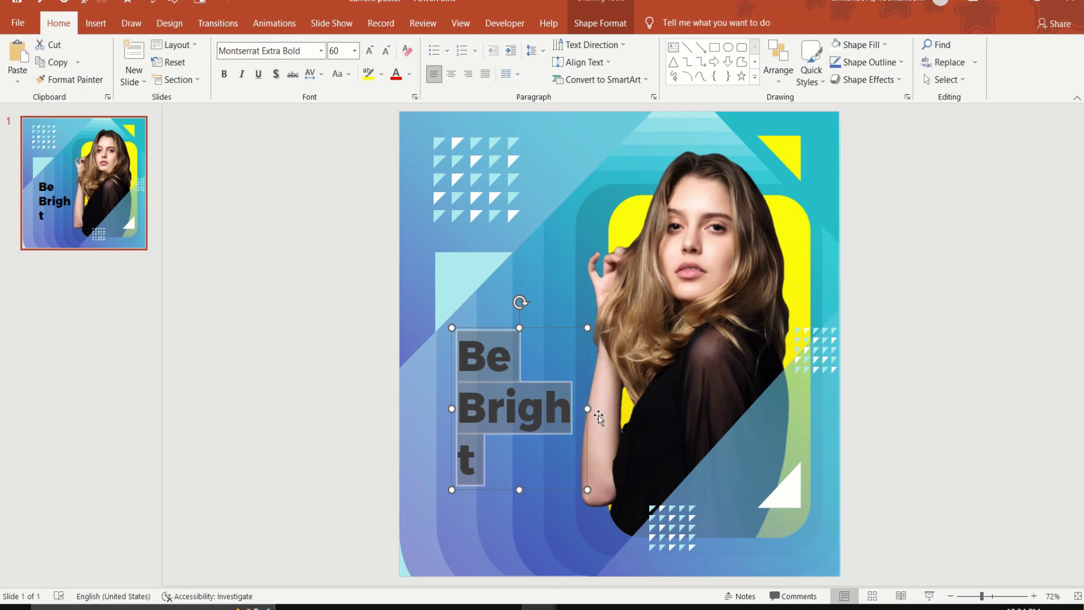
Widen the 'Be Bright' box to one line and position it left of the model
drag(587, 409, 669, 385)
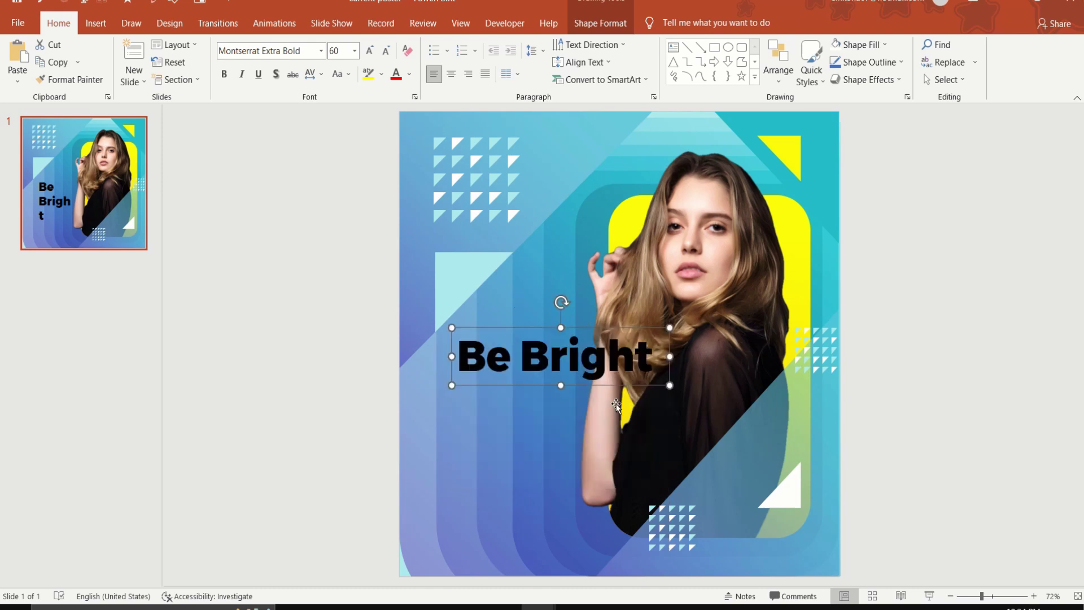
key(Escape)
mouse_move(593, 383)
mouse_down()
mouse_move(588, 326)
mouse_move(587, 347)
mouse_up()
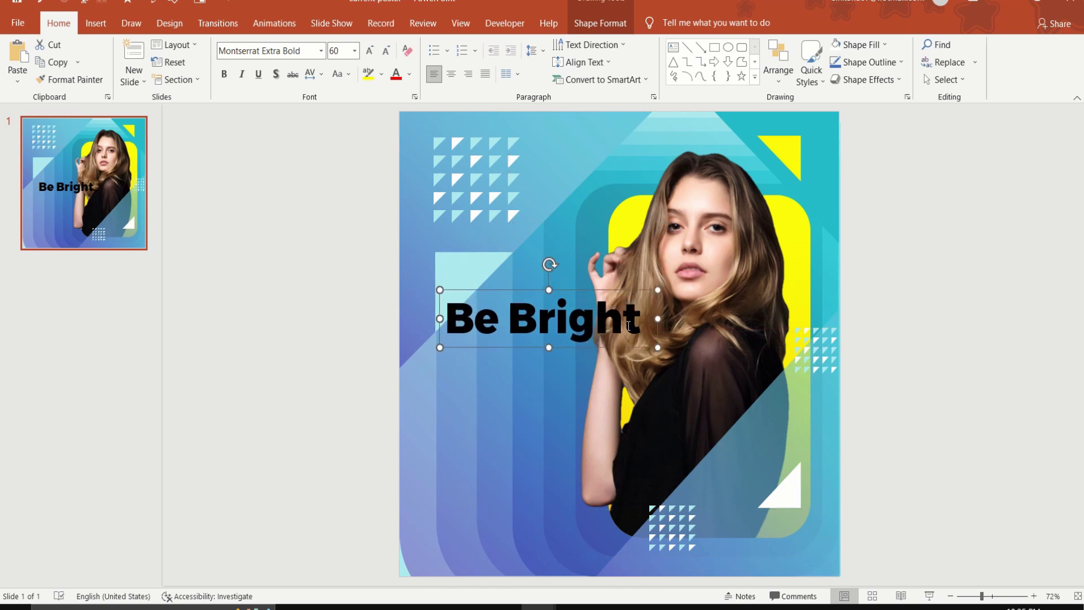
drag(643, 319, 429, 319)
Color 'Be Bright' yellow and place a copy of it just below
click(409, 74)
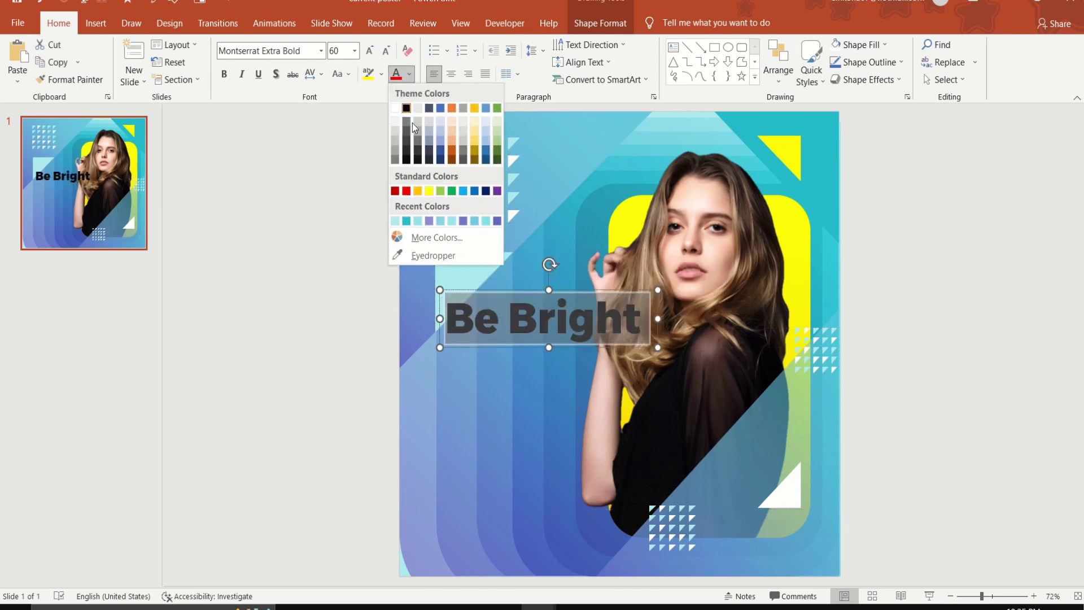
click(429, 190)
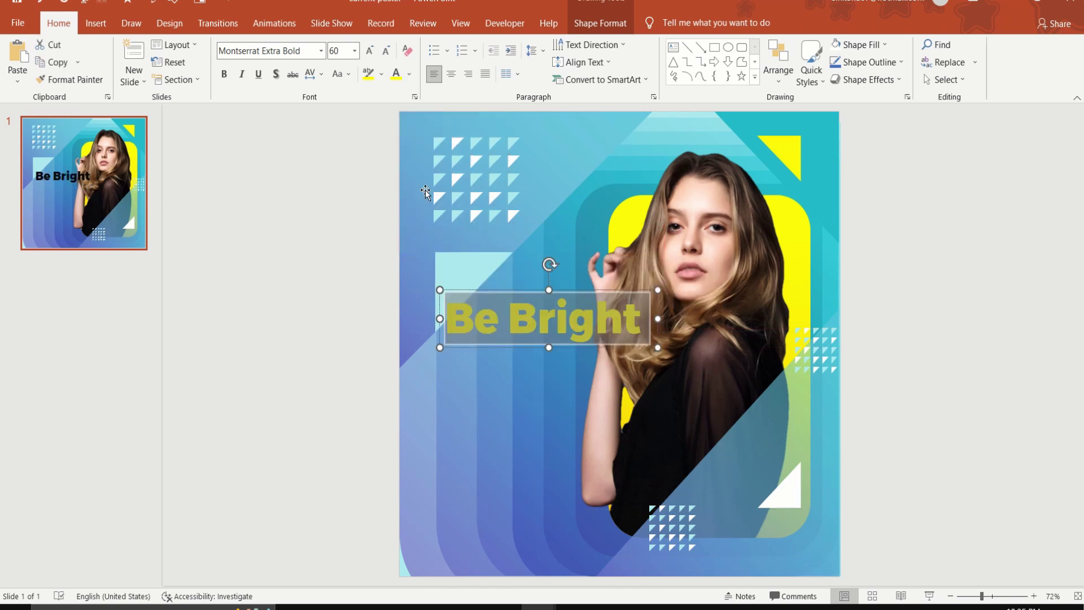
click(480, 347)
drag(480, 348, 469, 390)
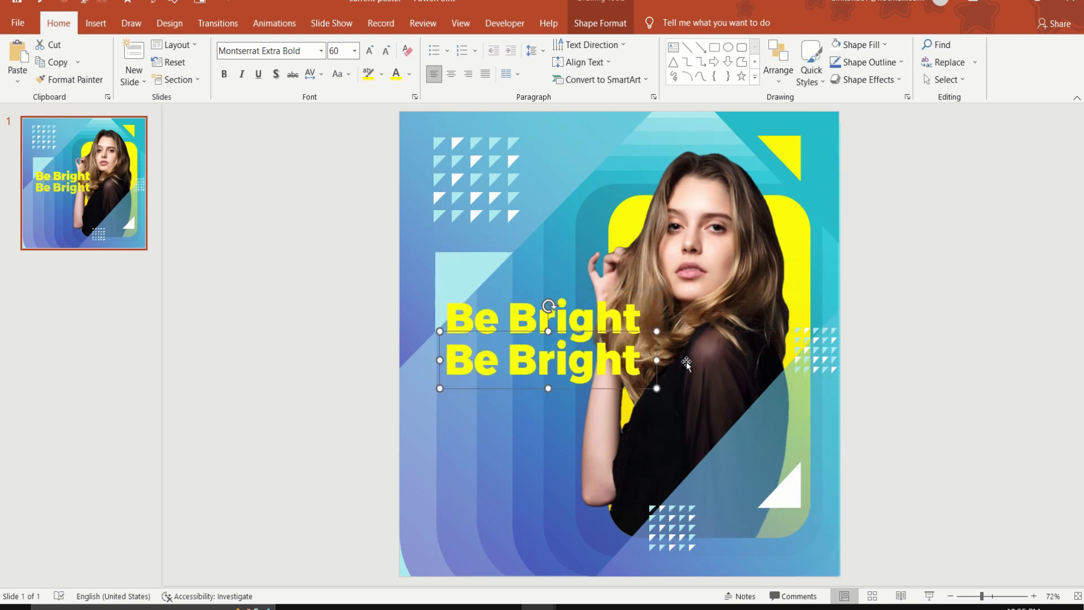
Replace the copy's text with '& Shine' and color it white
click(637, 371)
key(BackSpace)
key(BackSpace)
key(BackSpace)
key(BackSpace)
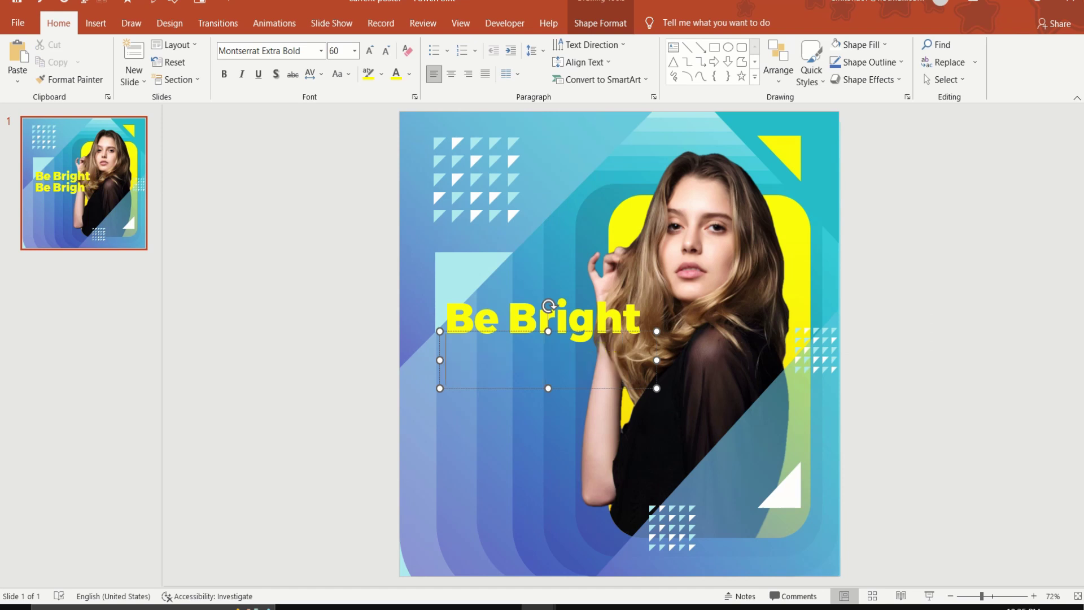
text(&)
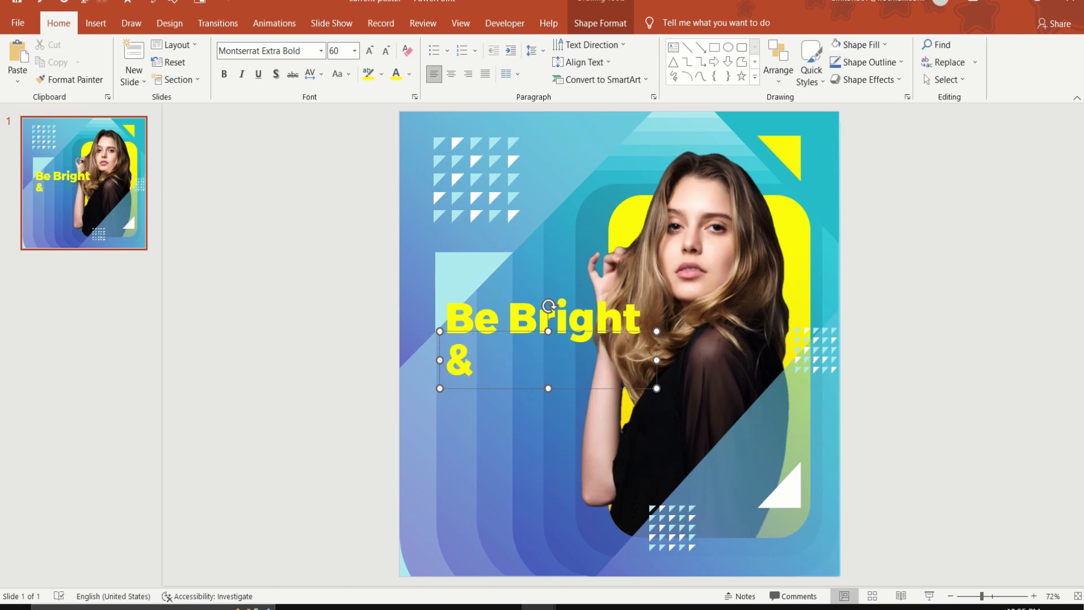
text( Shine)
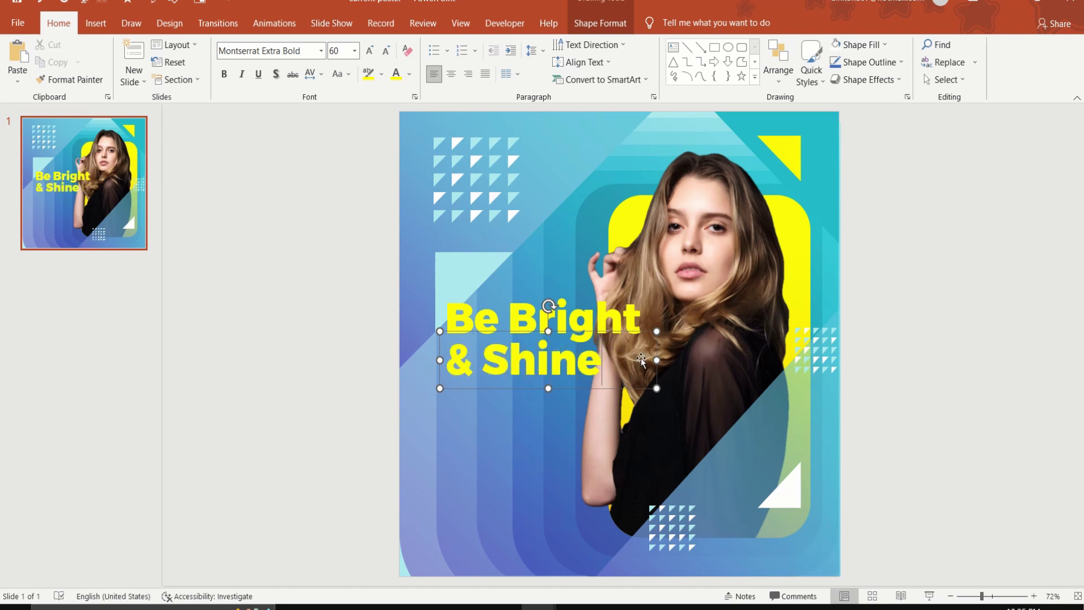
triple_click(583, 381)
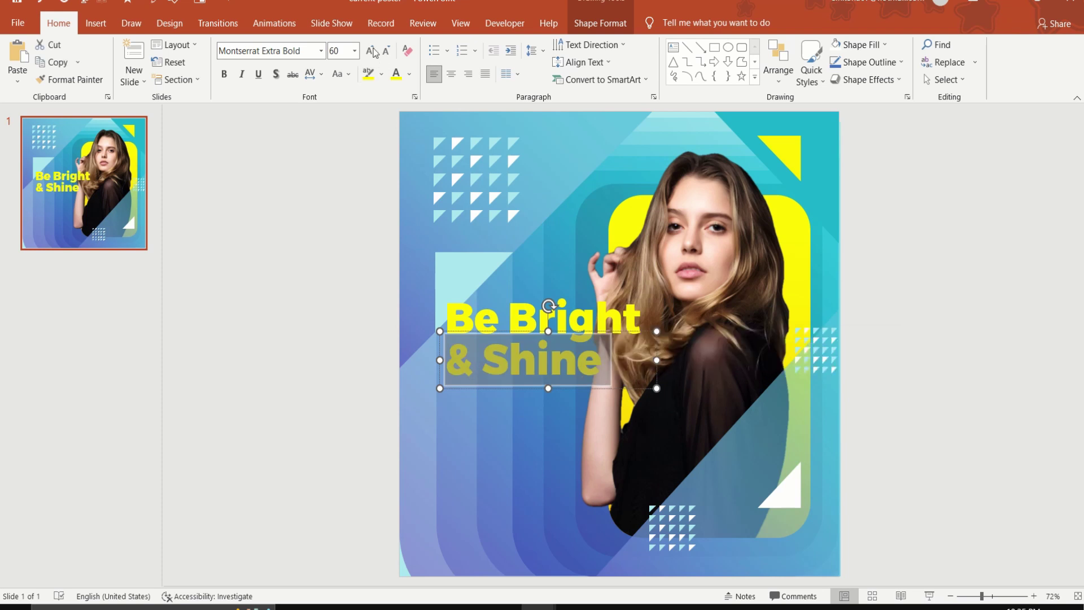
click(408, 78)
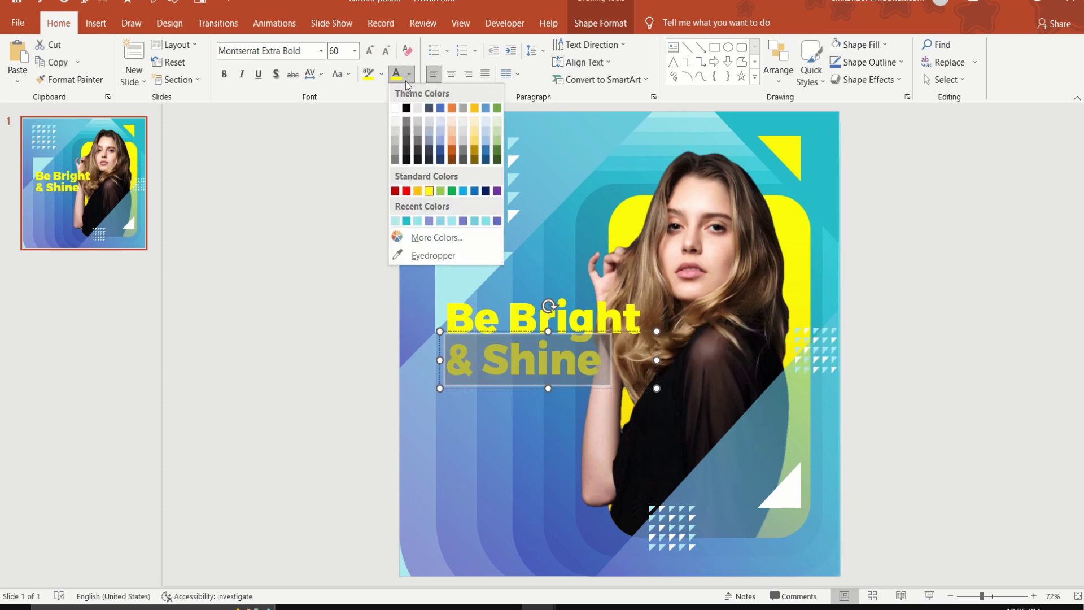
click(397, 109)
click(327, 333)
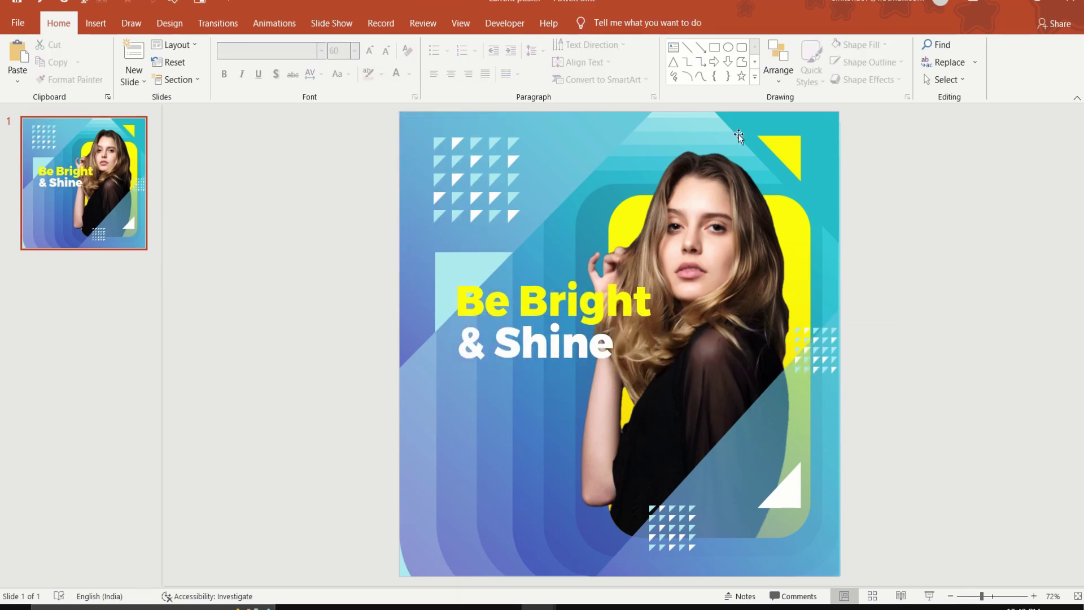
Draw a text box and fill it with placeholder text using =lorem()
click(673, 48)
drag(260, 310, 367, 348)
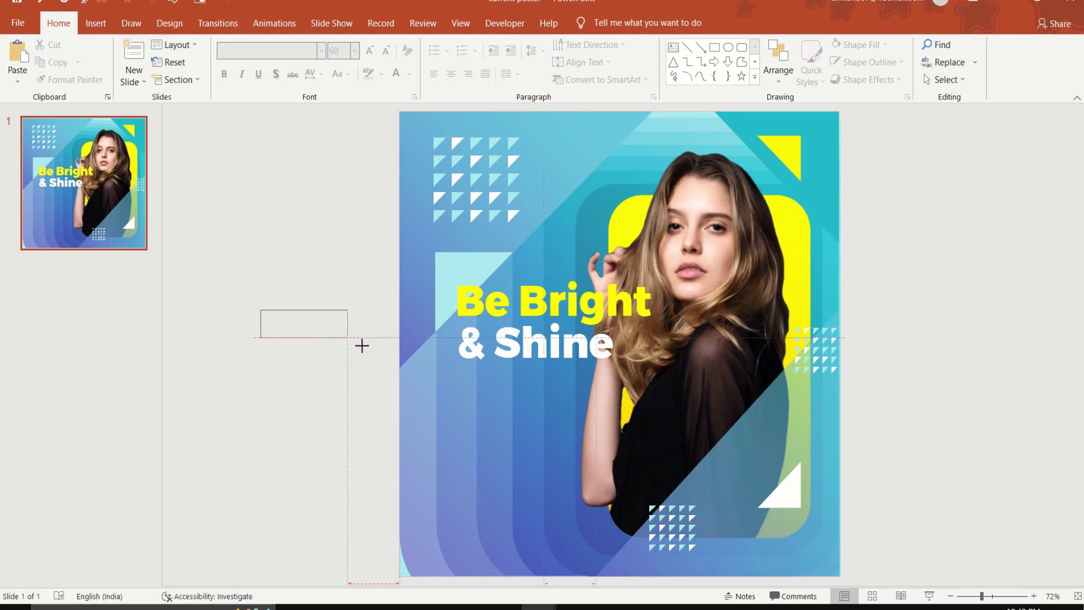
text(=lor)
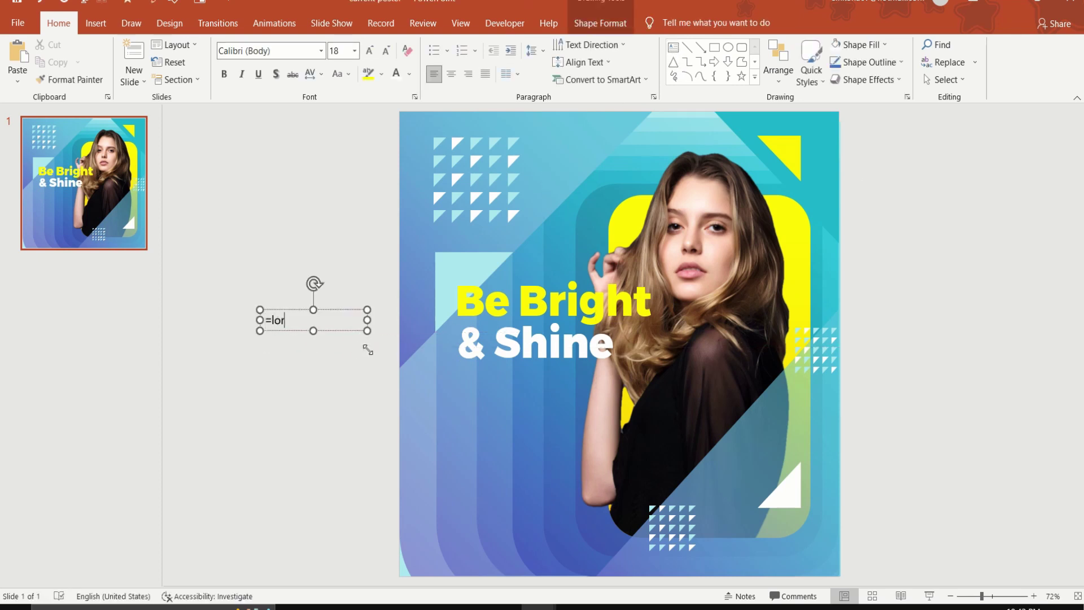
text(em())
key(Return)
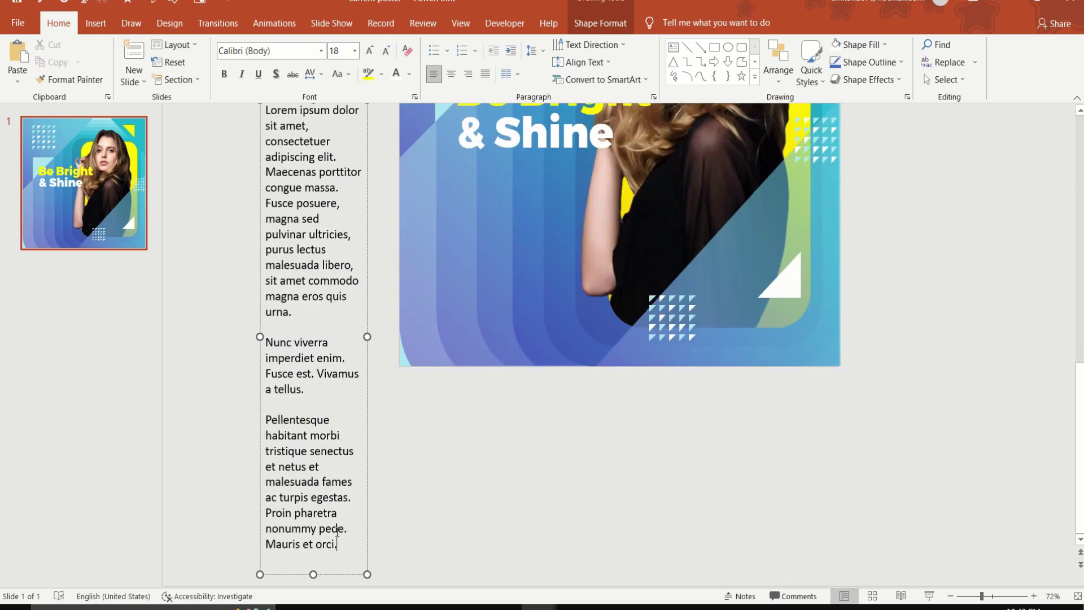
Keep only the first lorem sentence, widen the box to two lines, and place it under '& Shine'
drag(337, 544, 319, 220)
key(BackSpace)
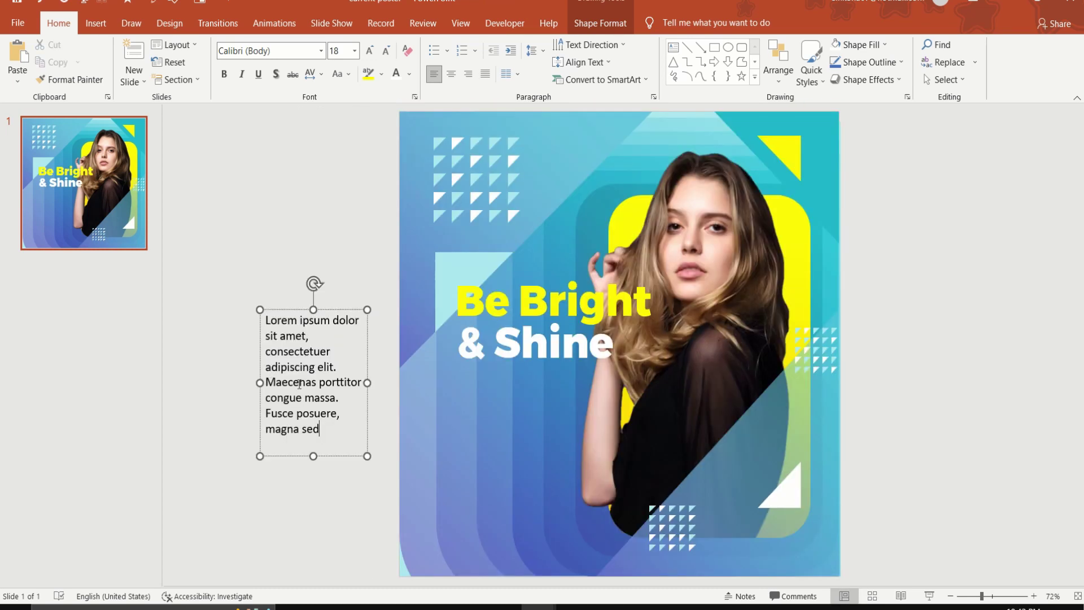
drag(331, 428, 264, 382)
key(BackSpace)
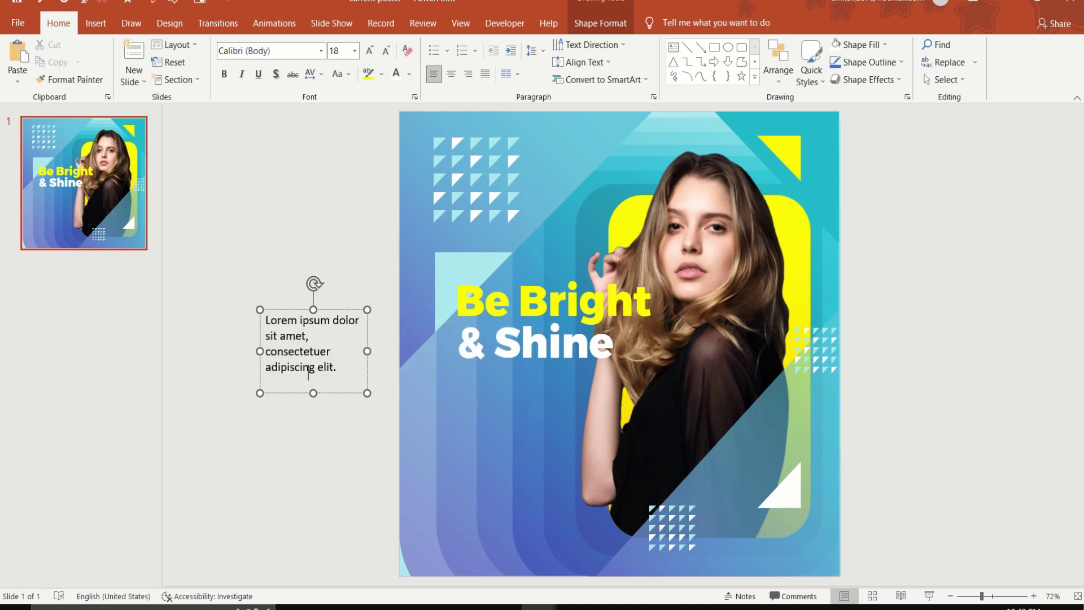
drag(367, 351, 420, 359)
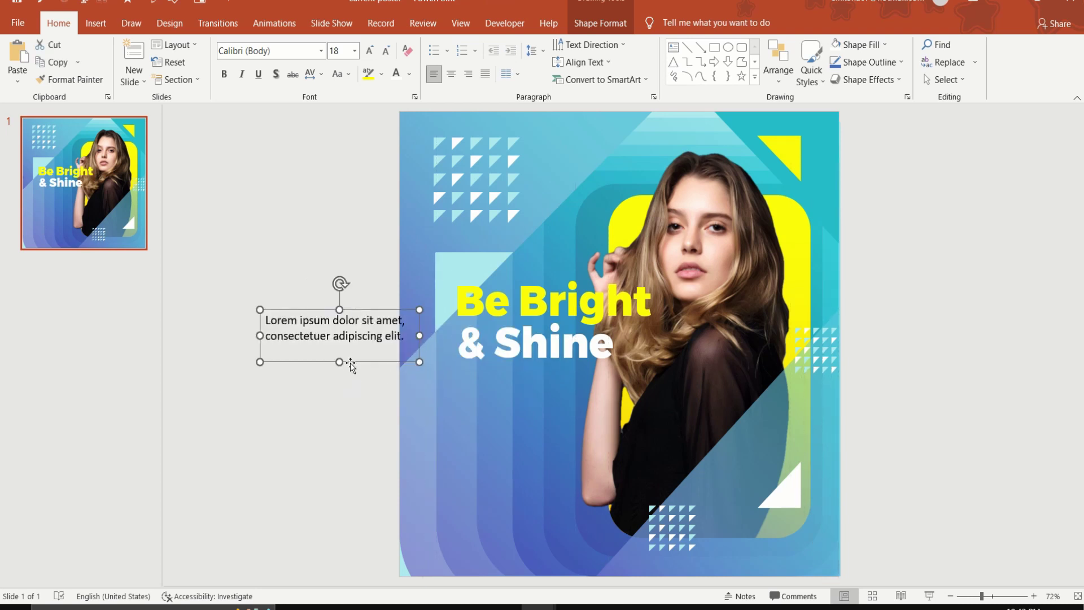
drag(350, 363, 548, 433)
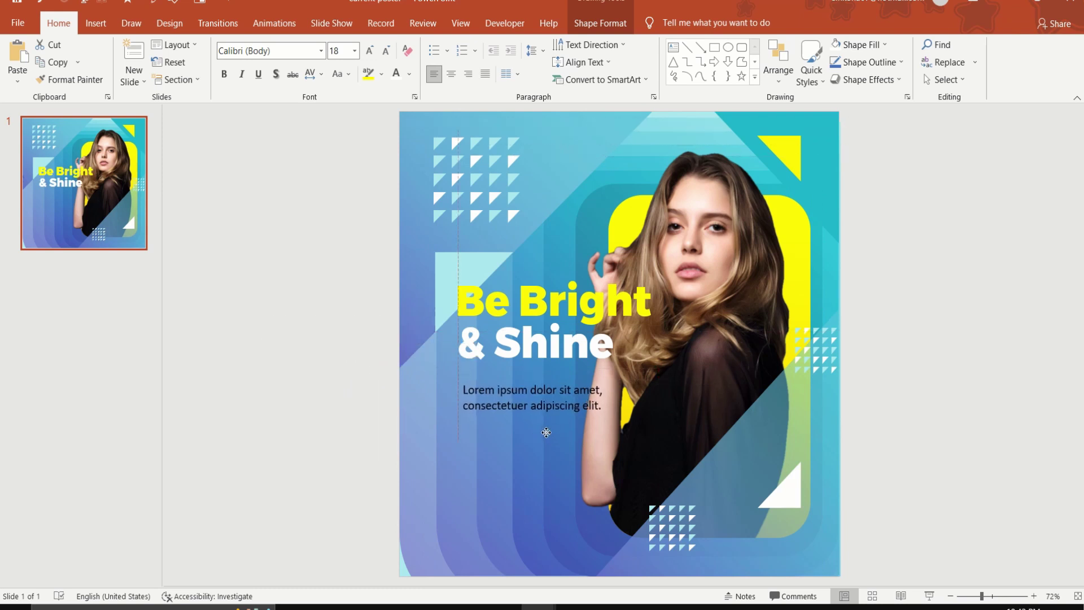
Set the body text to white Avenir Next LT Pro Light at size 16
drag(605, 407, 461, 389)
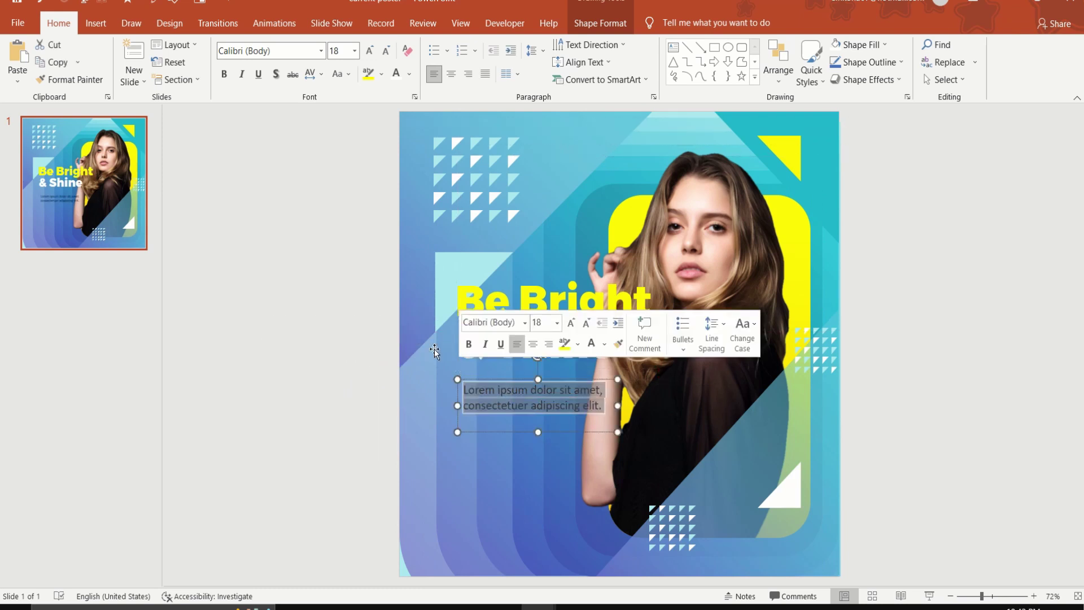
click(320, 50)
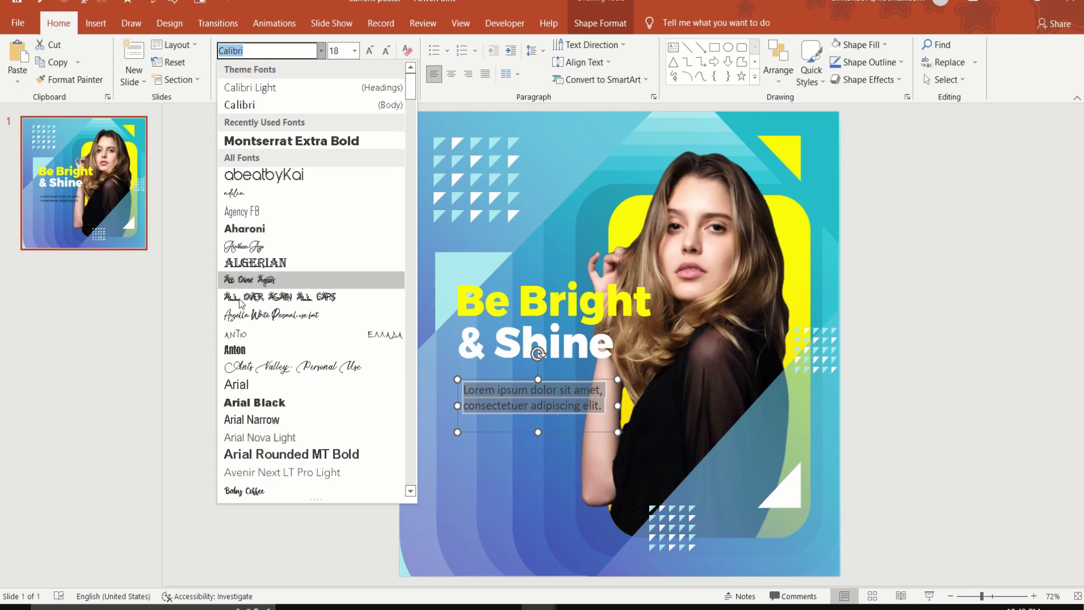
click(283, 471)
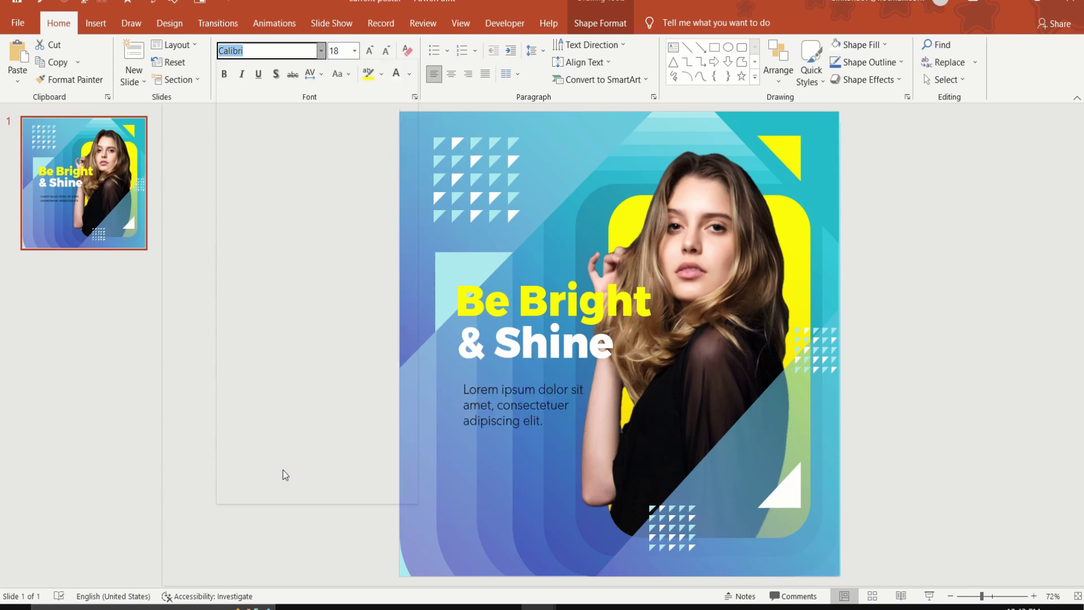
click(386, 51)
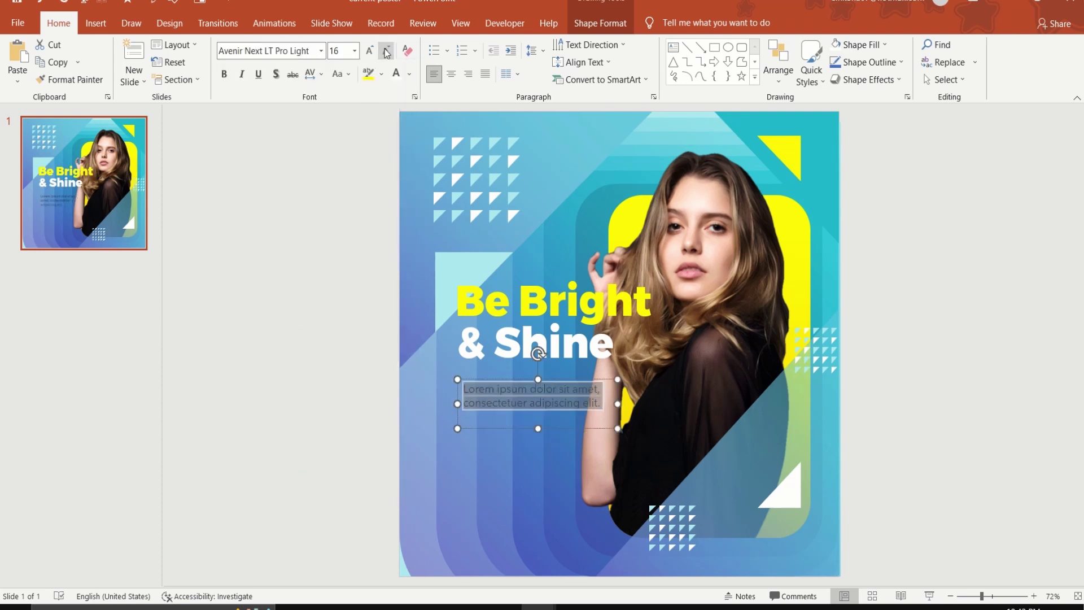
click(397, 73)
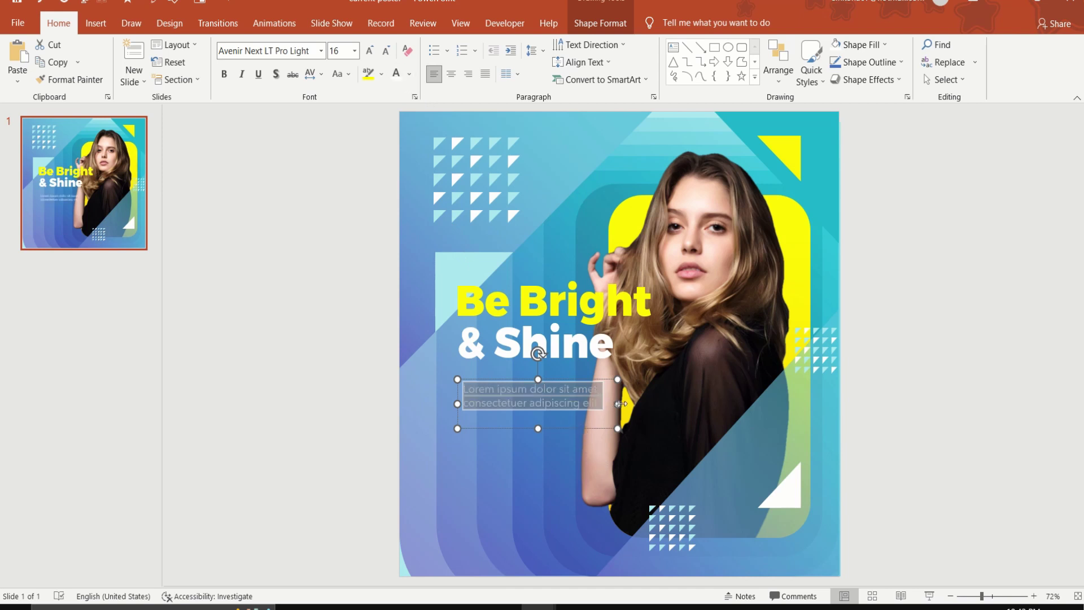
Narrow the body text to three lines, duplicate it lower, and preview the slide show
mouse_move(458, 379)
mouse_down()
mouse_move(605, 406)
mouse_move(593, 410)
mouse_up()
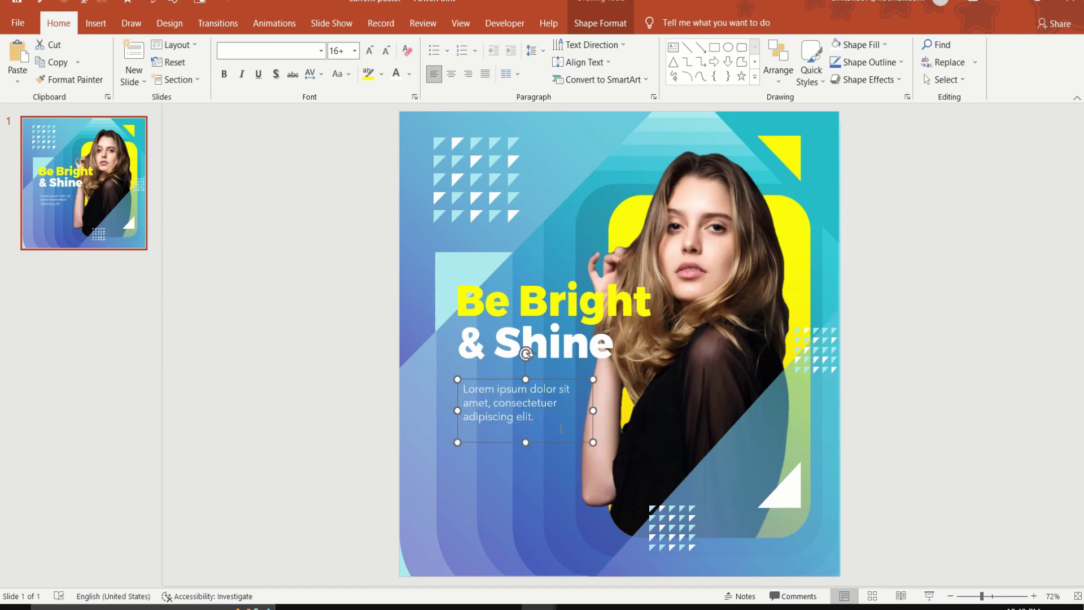
drag(515, 443, 498, 524)
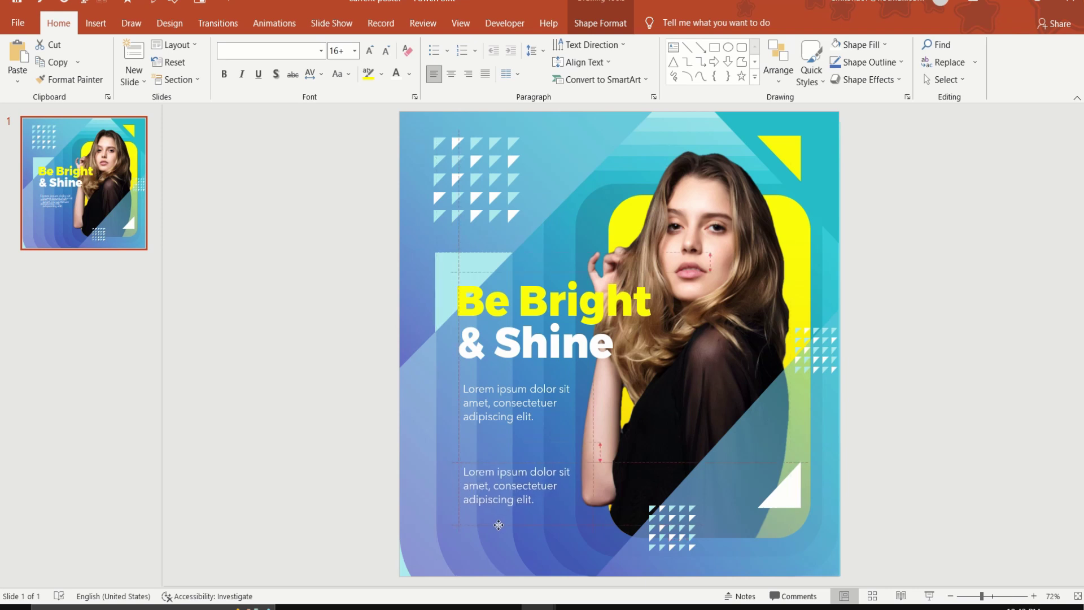
key(F5)
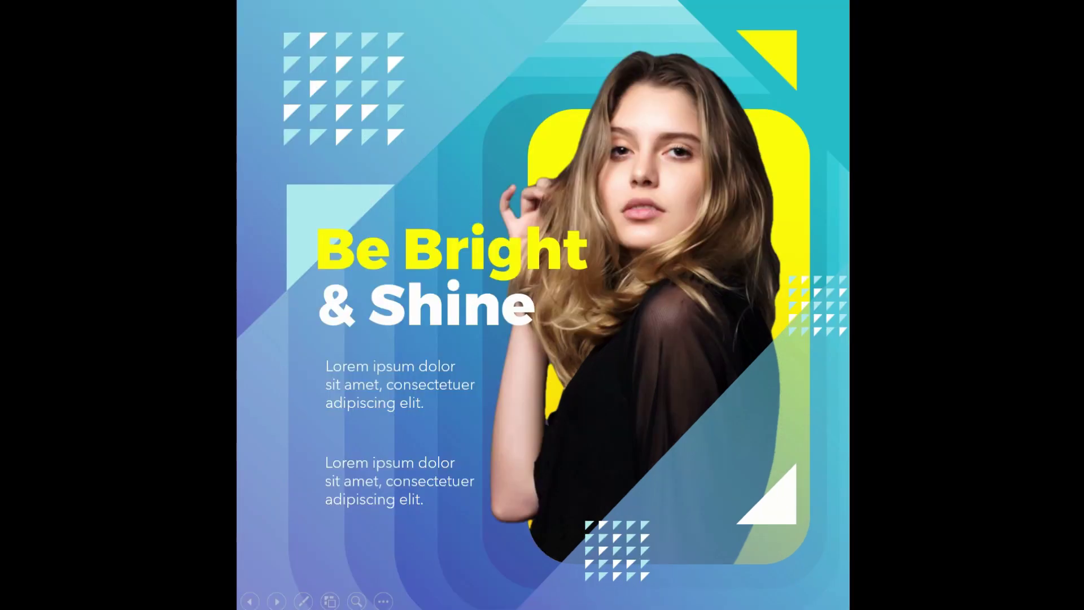